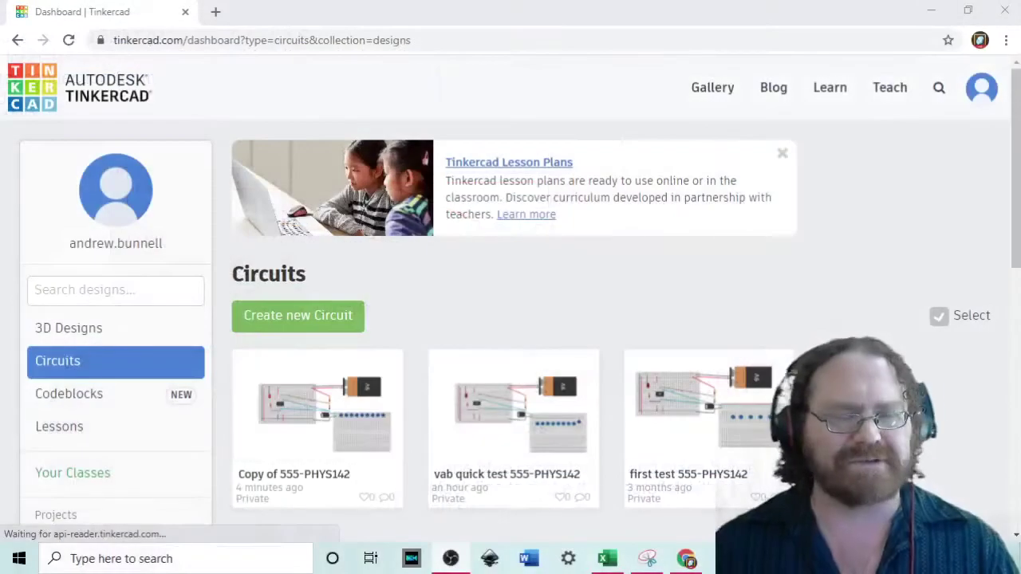
Step: Search Tinkercad for '555 phys142', filter to Circuits, and open the 555-PHYS142 design page
{"action": "left_click", "coordinate": [53, 107]}
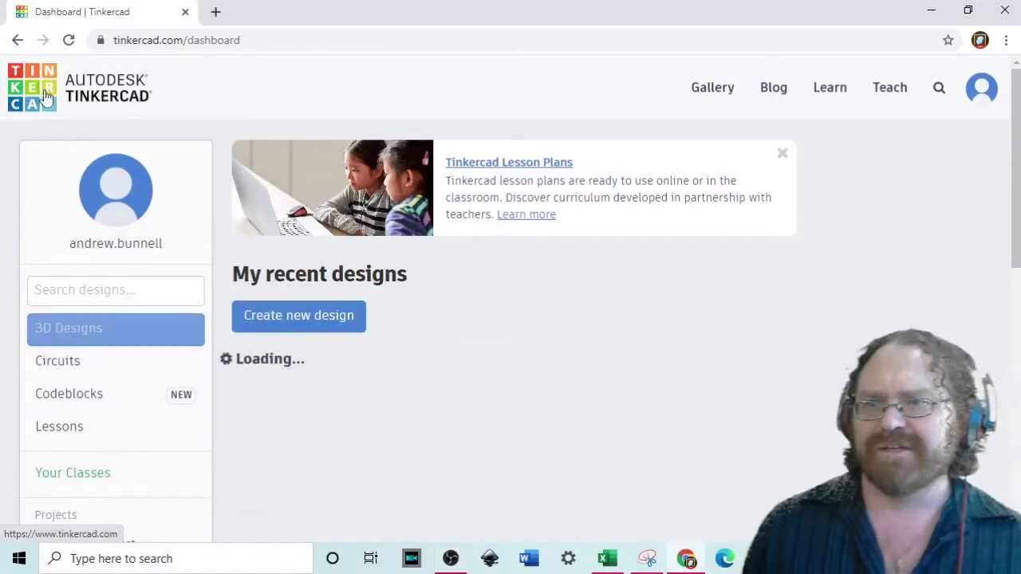
{"action": "left_click", "coordinate": [936, 90]}
{"action": "left_click", "coordinate": [216, 151]}
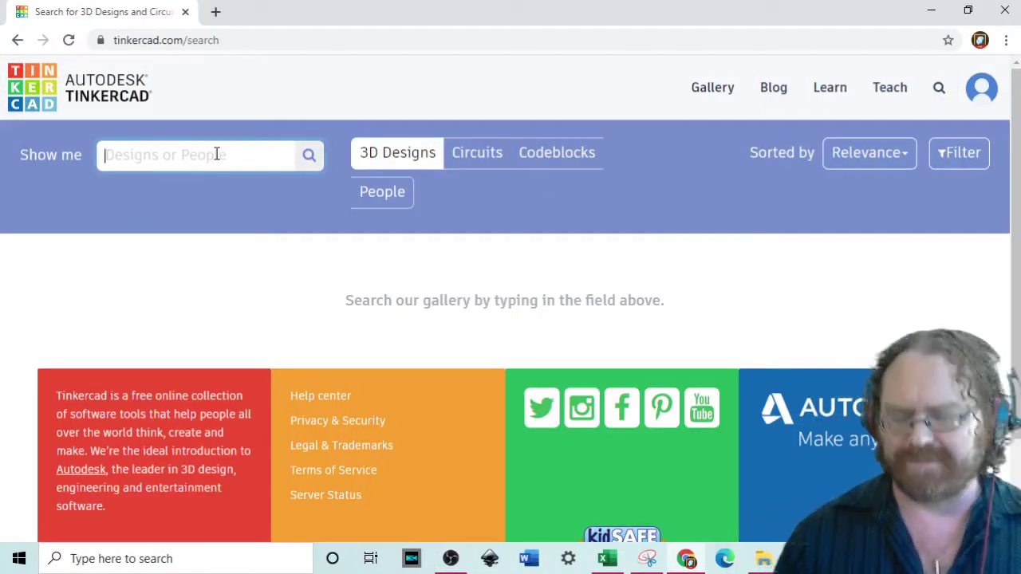
{"action": "type", "text": "555"}
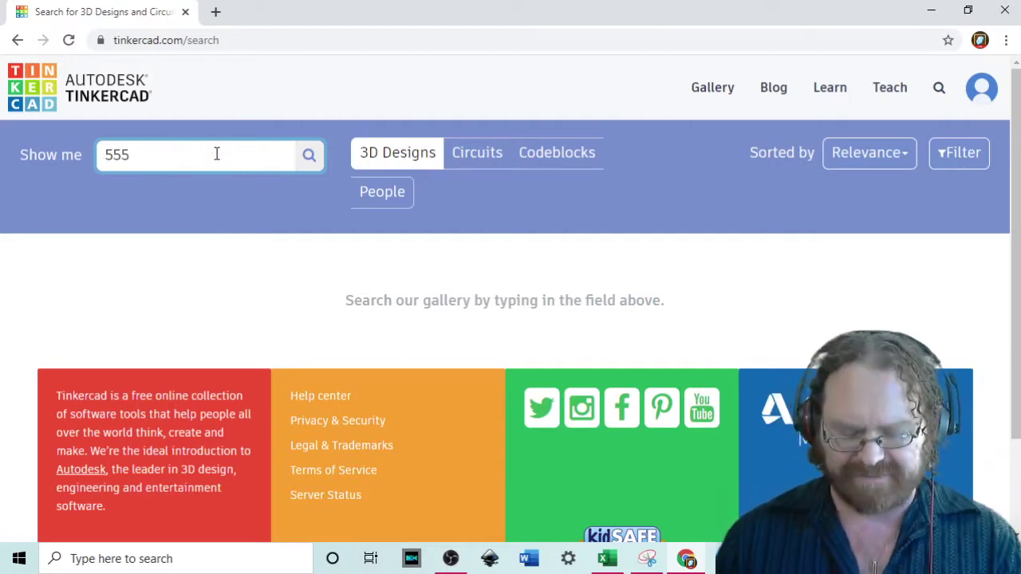
{"action": "type", "text": " phys14"}
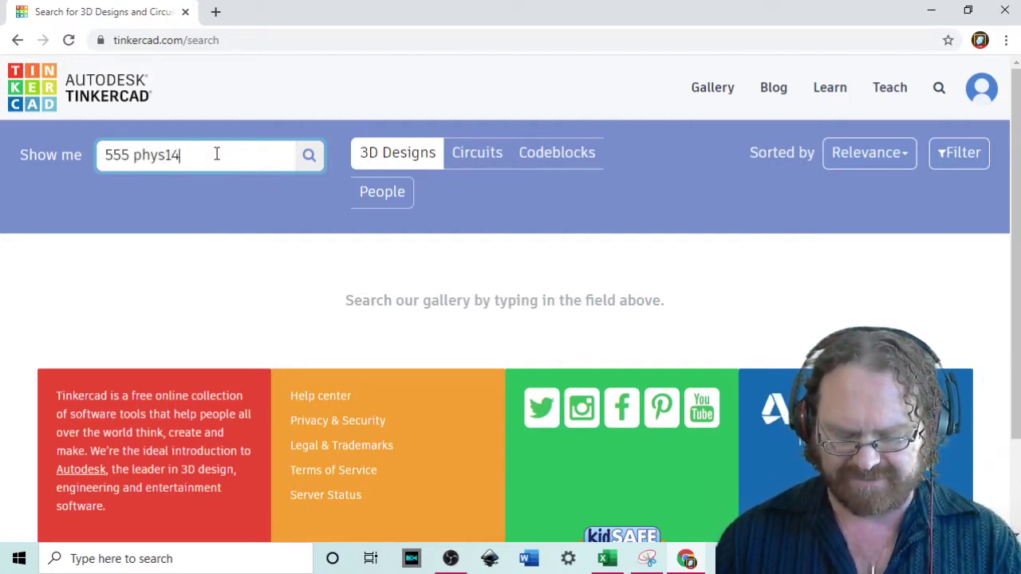
{"action": "type", "text": "2"}
{"action": "key", "text": "Return"}
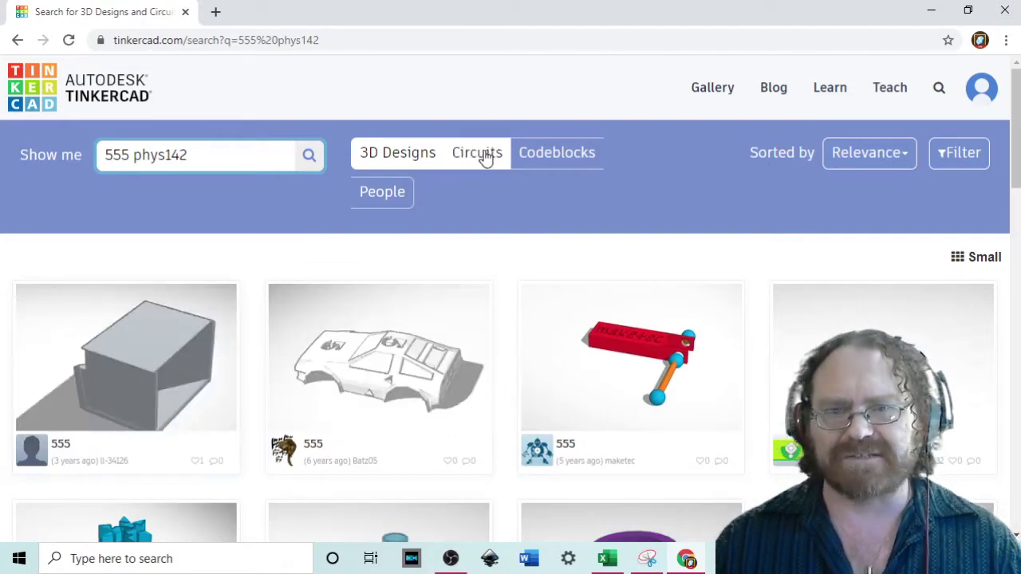
{"action": "left_click", "coordinate": [487, 159]}
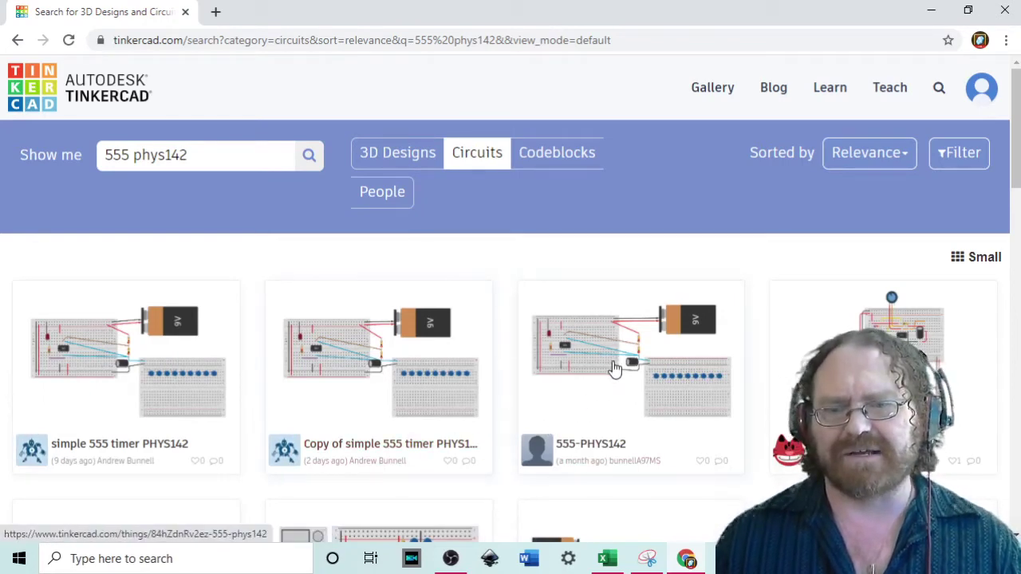
{"action": "left_click", "coordinate": [605, 357]}
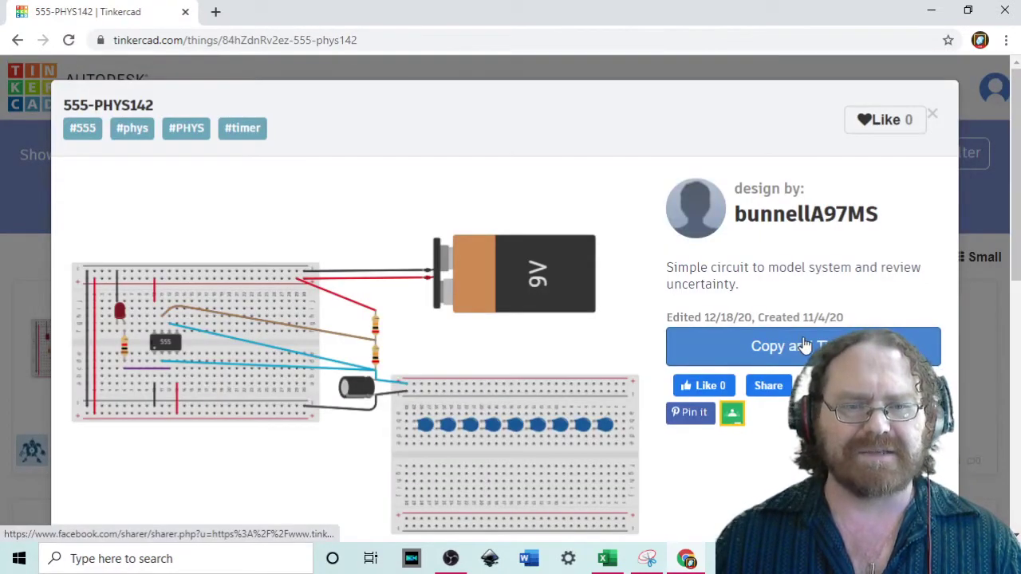
Step: Make a Copy and Tinker of 555-PHYS142 and pan to reveal the full note text
{"action": "left_click", "coordinate": [806, 345]}
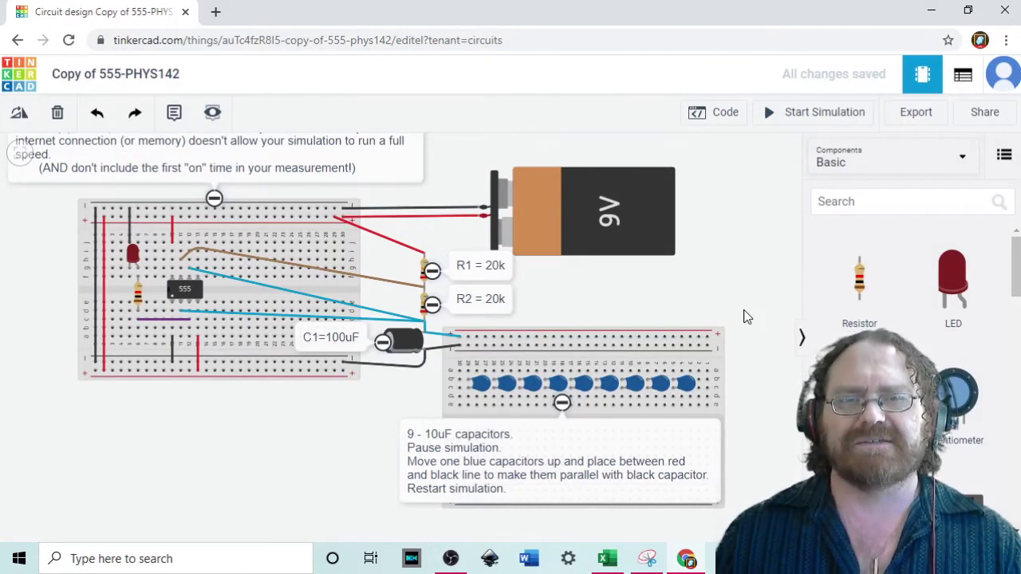
{"action": "left_click_drag", "start_coordinate": [734, 276], "coordinate": [764, 307]}
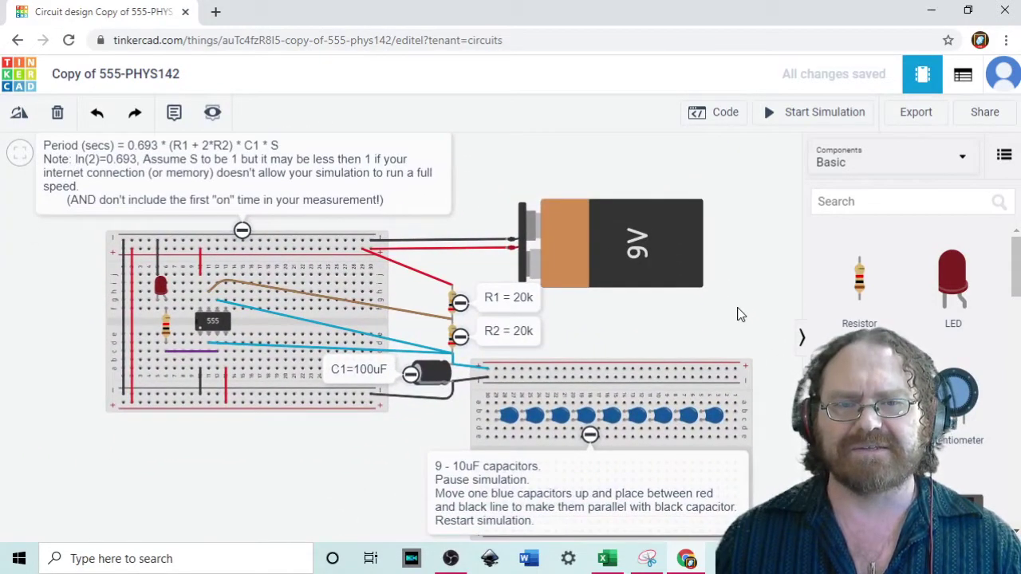
{"action": "scroll", "coordinate": [736, 311], "scroll_direction": "up", "scroll_amount": 2}
{"action": "scroll", "coordinate": [735, 315], "scroll_direction": "down", "scroll_amount": 4}
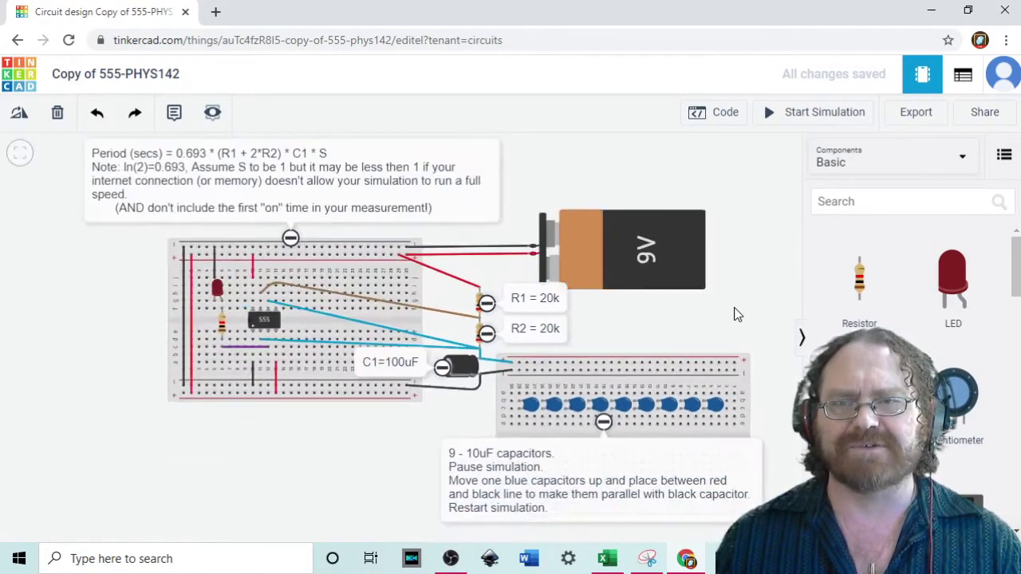
{"action": "scroll", "coordinate": [736, 315], "scroll_direction": "down", "scroll_amount": 1}
Step: Bring the whole circuit into view and collapse the Components panel
{"action": "left_click_drag", "start_coordinate": [736, 317], "coordinate": [689, 326]}
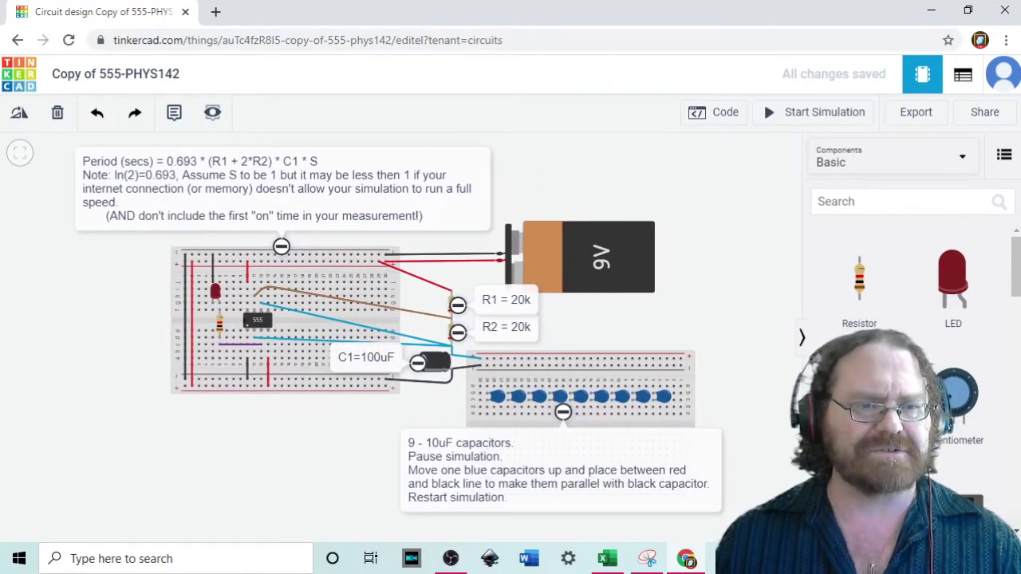
{"action": "scroll", "coordinate": [910, 319], "scroll_direction": "down", "scroll_amount": 5}
{"action": "scroll", "coordinate": [909, 319], "scroll_direction": "down", "scroll_amount": 2}
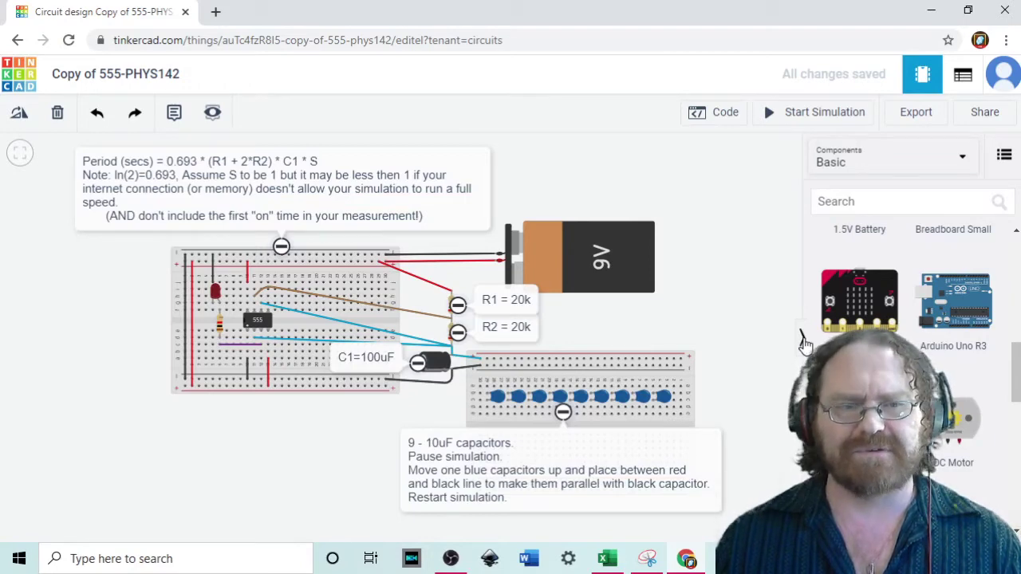
{"action": "left_click", "coordinate": [802, 338]}
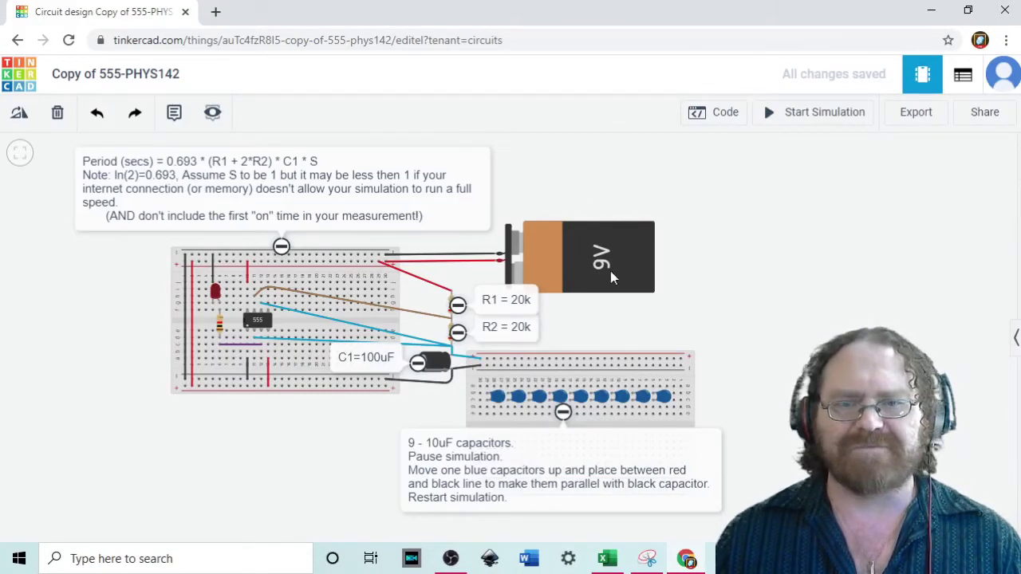
Step: Move the R1/R2 labels off the resistors and check R1, R2 (20k) and C1 (100uF)
{"action": "mouse_move", "coordinate": [459, 307]}
{"action": "left_mouse_down"}
{"action": "mouse_move", "coordinate": [473, 307]}
{"action": "mouse_move", "coordinate": [471, 335]}
{"action": "left_mouse_up"}
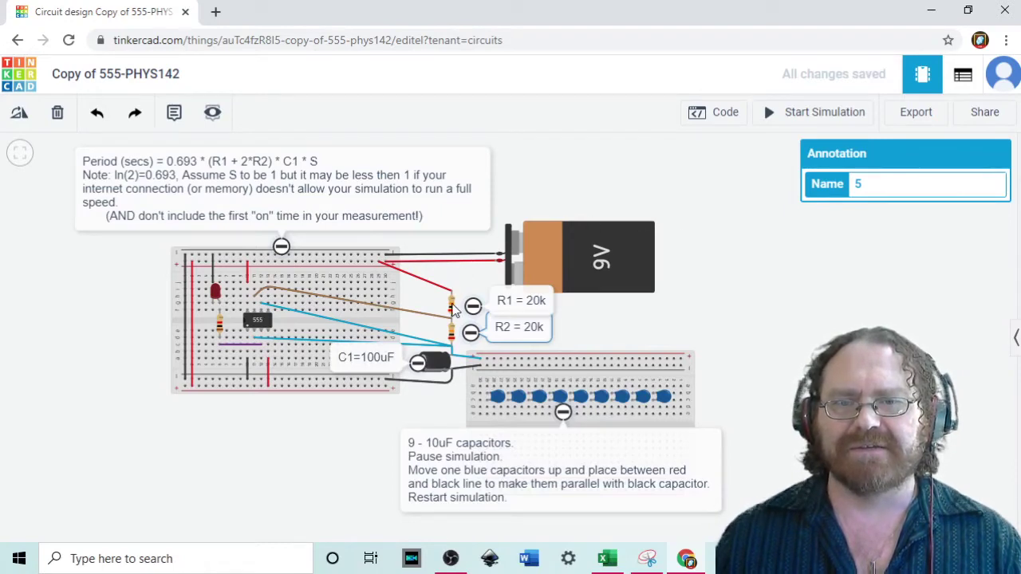
{"action": "left_click", "coordinate": [452, 308]}
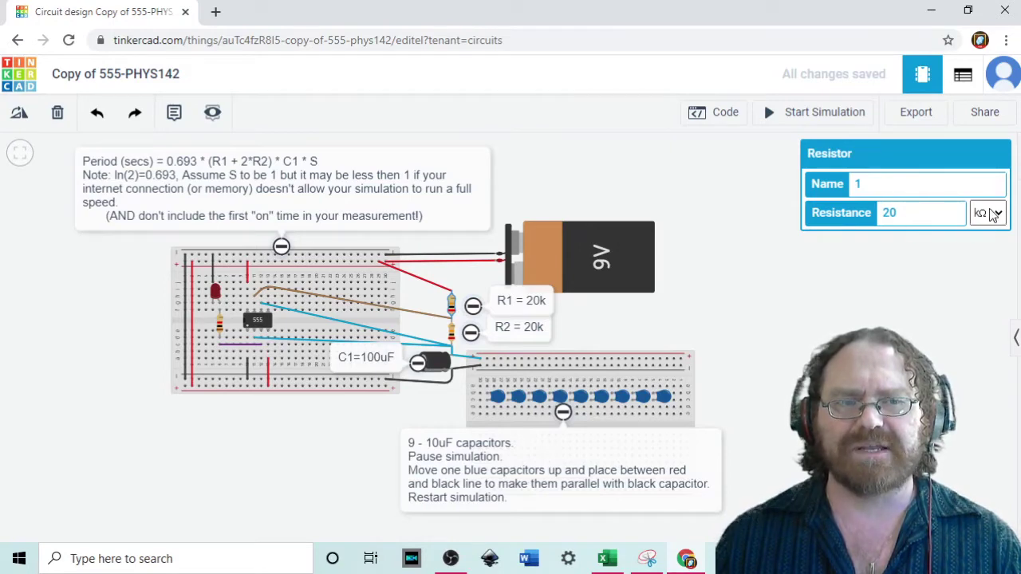
{"action": "left_click", "coordinate": [455, 339]}
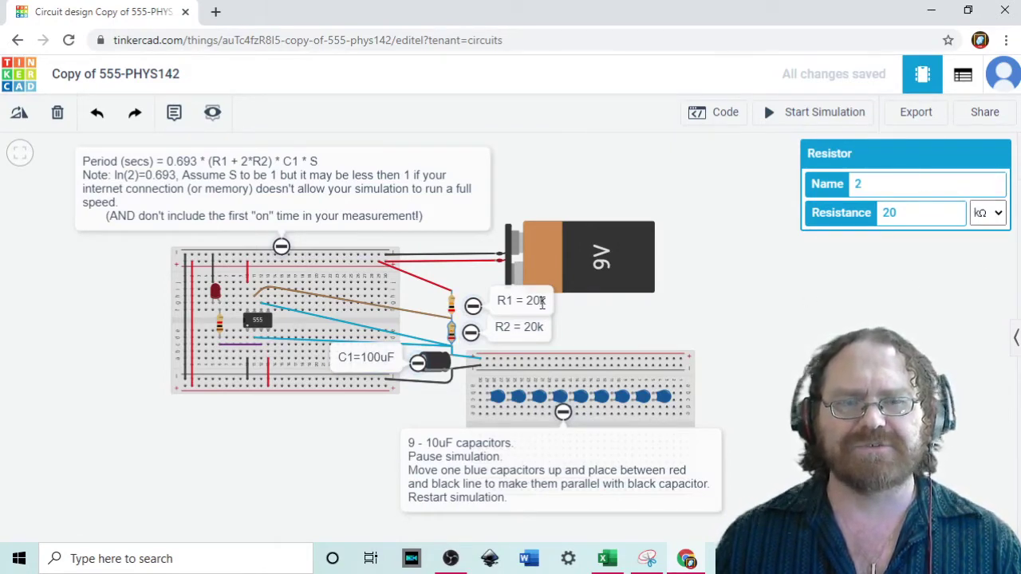
{"action": "left_click", "coordinate": [418, 365]}
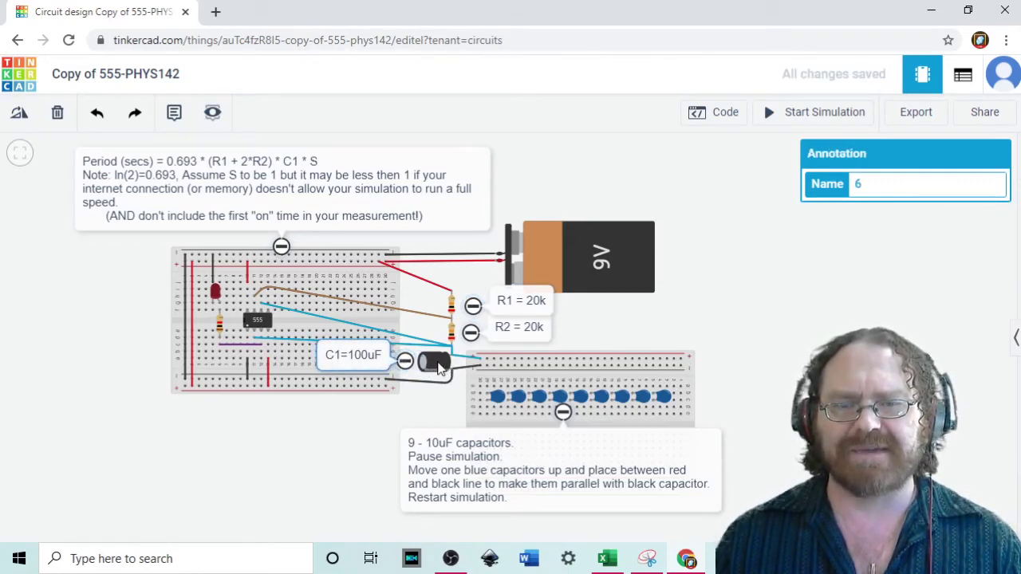
{"action": "left_click", "coordinate": [438, 364]}
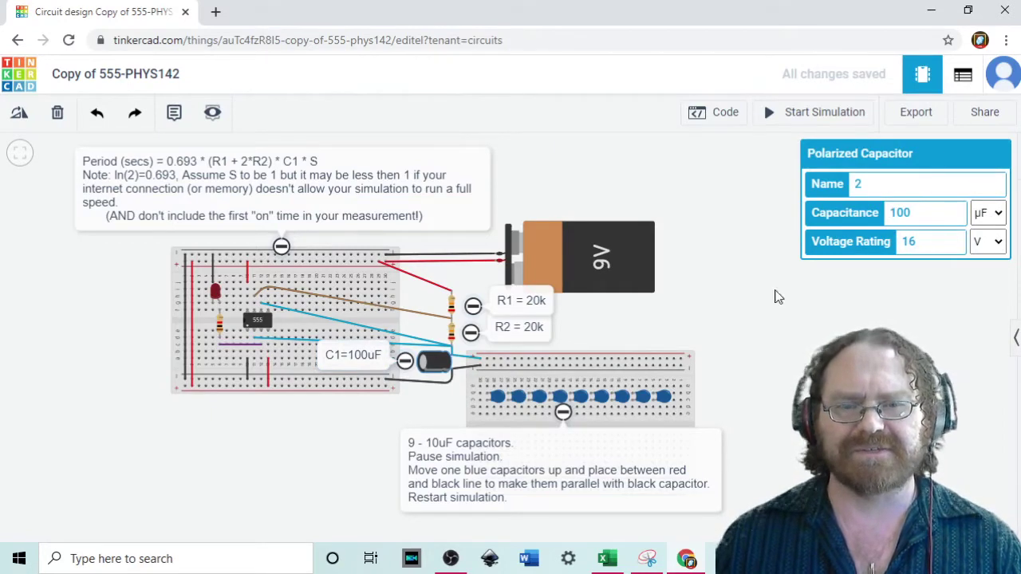
Step: Check the capacitance of each blue 10uF capacitor in the row
{"action": "left_click", "coordinate": [500, 398]}
{"action": "left_click", "coordinate": [519, 396]}
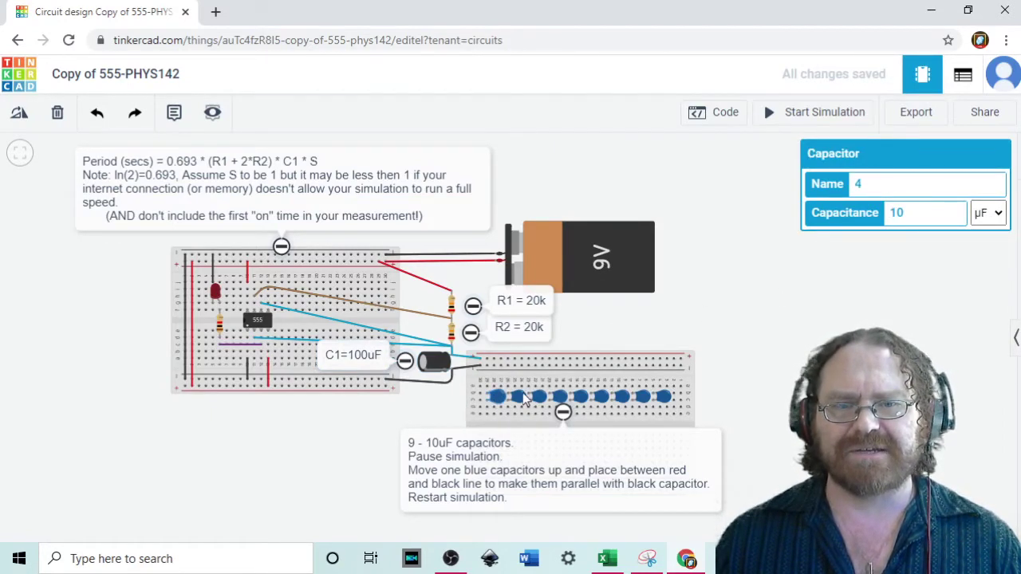
{"action": "left_click", "coordinate": [539, 397]}
{"action": "left_click", "coordinate": [519, 396]}
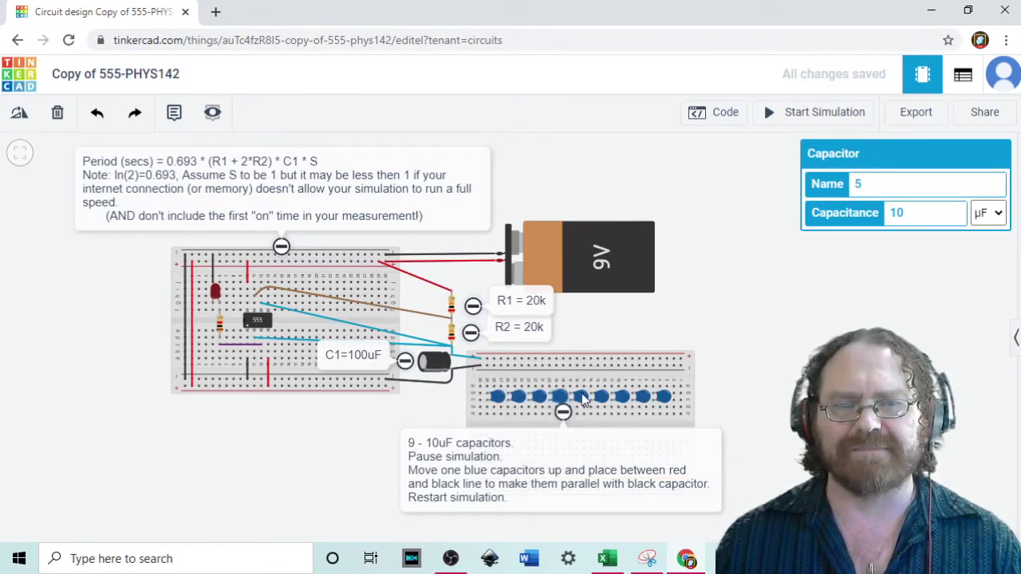
{"action": "left_click", "coordinate": [581, 397]}
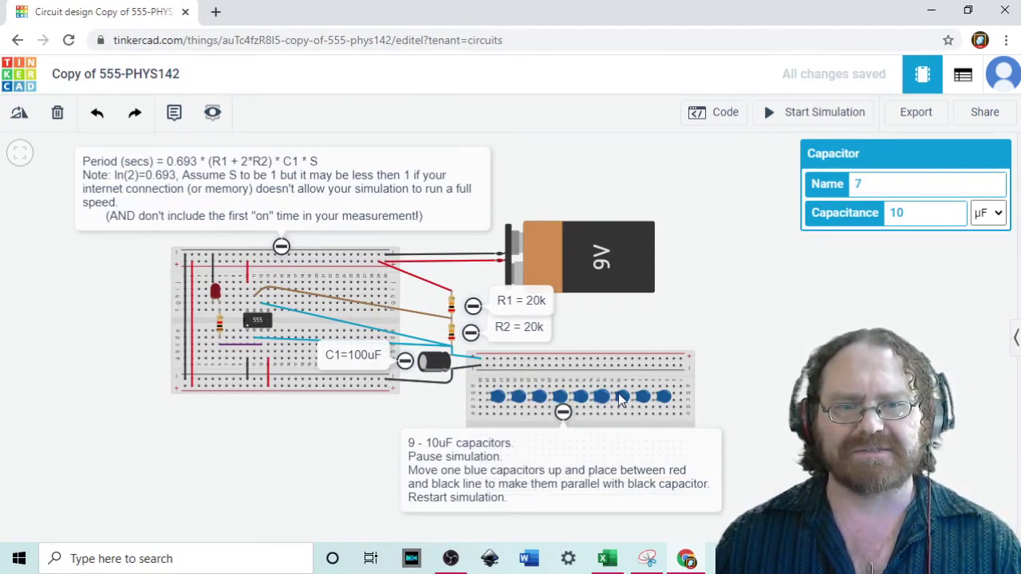
{"action": "left_click", "coordinate": [621, 398]}
{"action": "left_click_drag", "start_coordinate": [660, 399], "coordinate": [662, 401]}
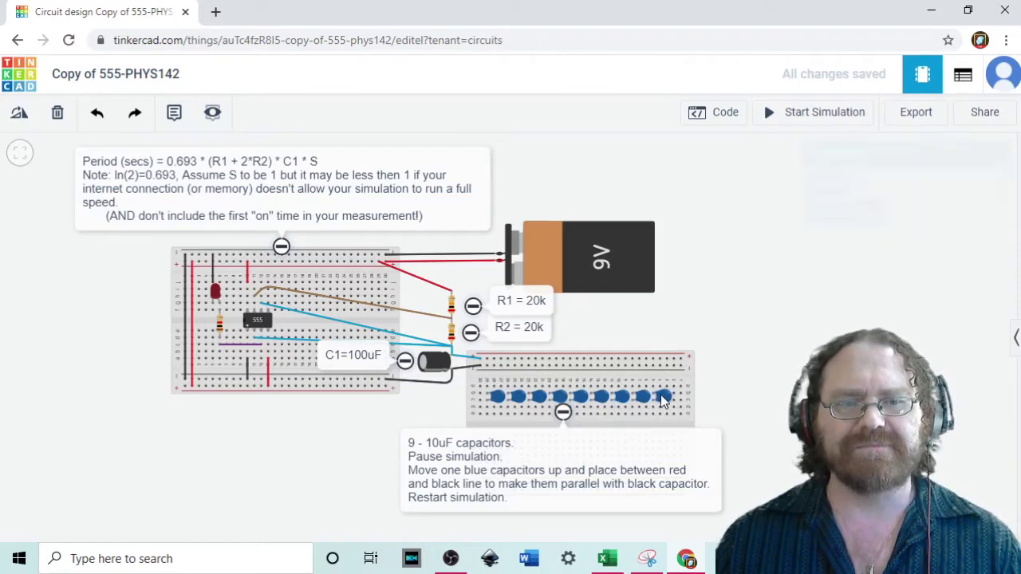
{"action": "left_click", "coordinate": [663, 397]}
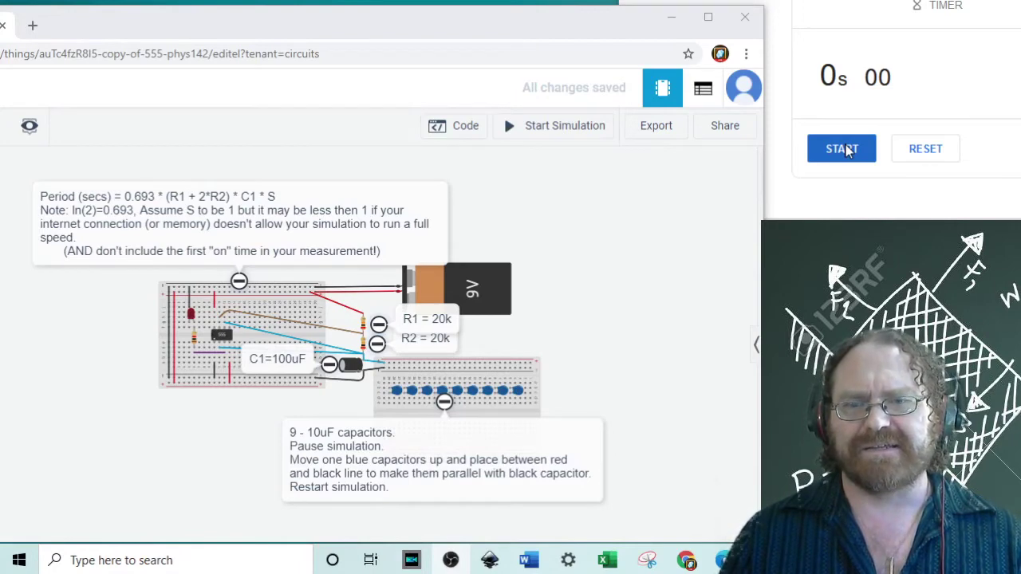
Step: Start the simulation and time two LED blink periods on the stopwatch: 3.98 s and 4.19 s
{"action": "left_click", "coordinate": [565, 129]}
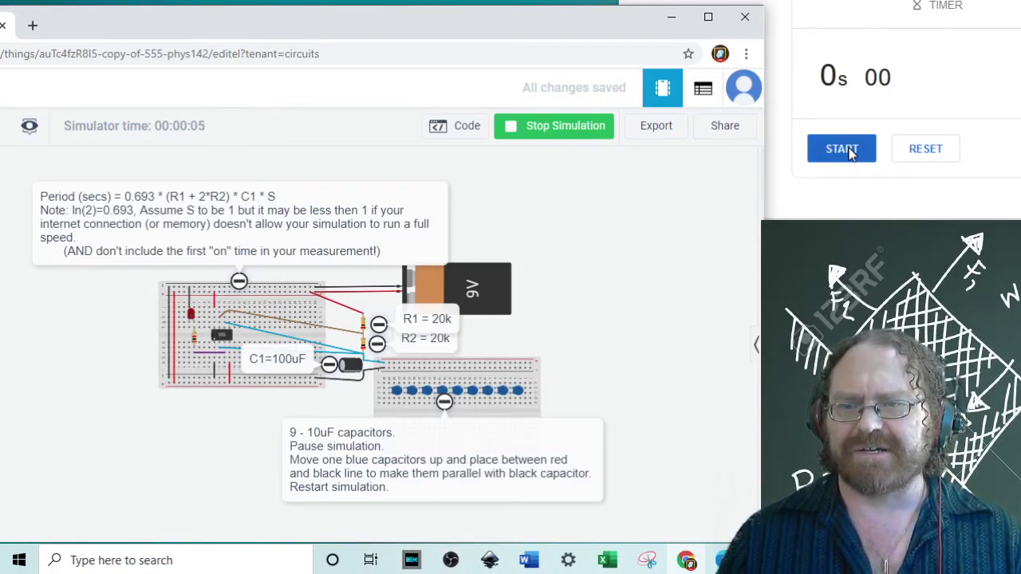
{"action": "left_click", "coordinate": [849, 151]}
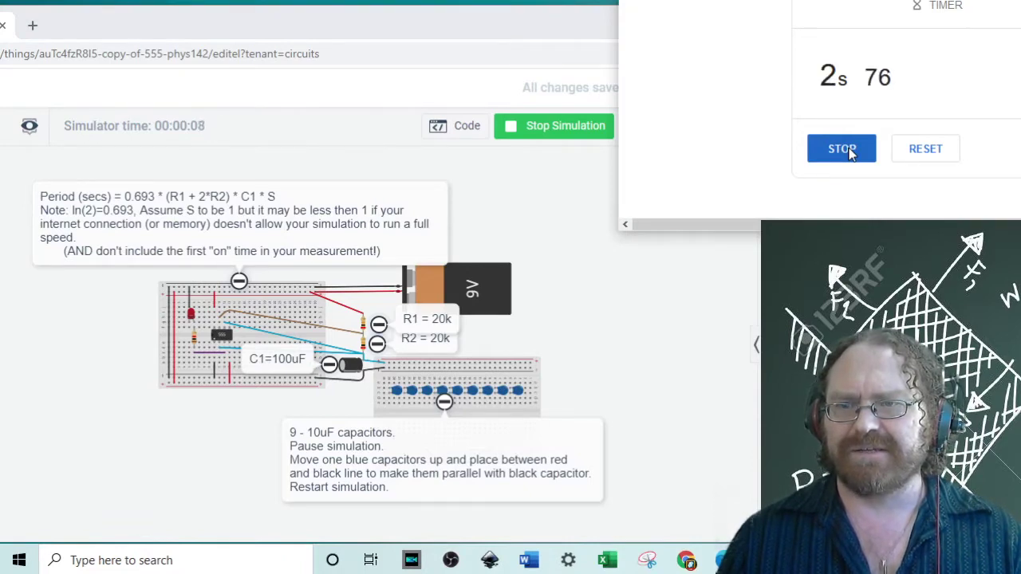
{"action": "left_click", "coordinate": [849, 152]}
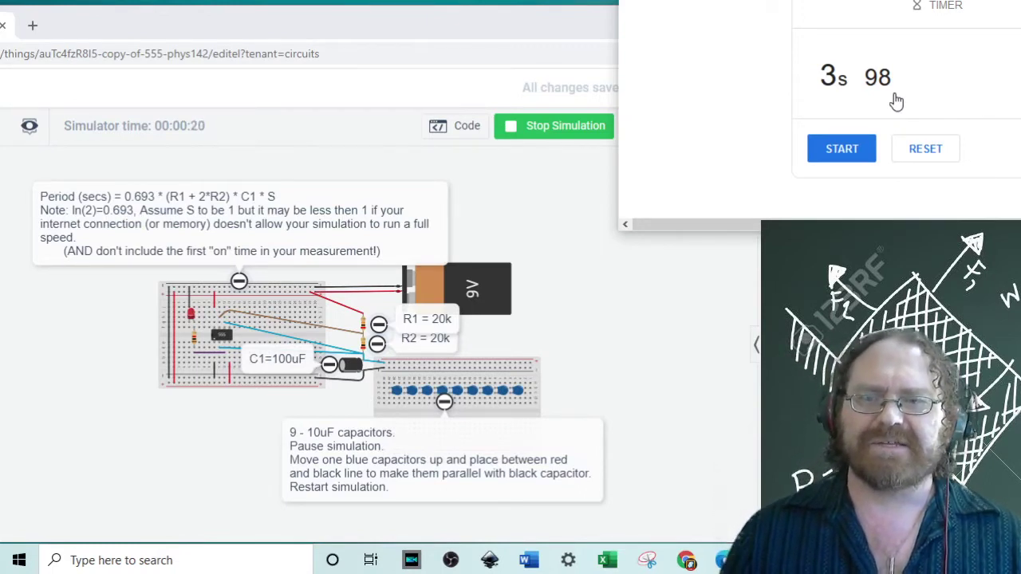
{"action": "left_click", "coordinate": [927, 150]}
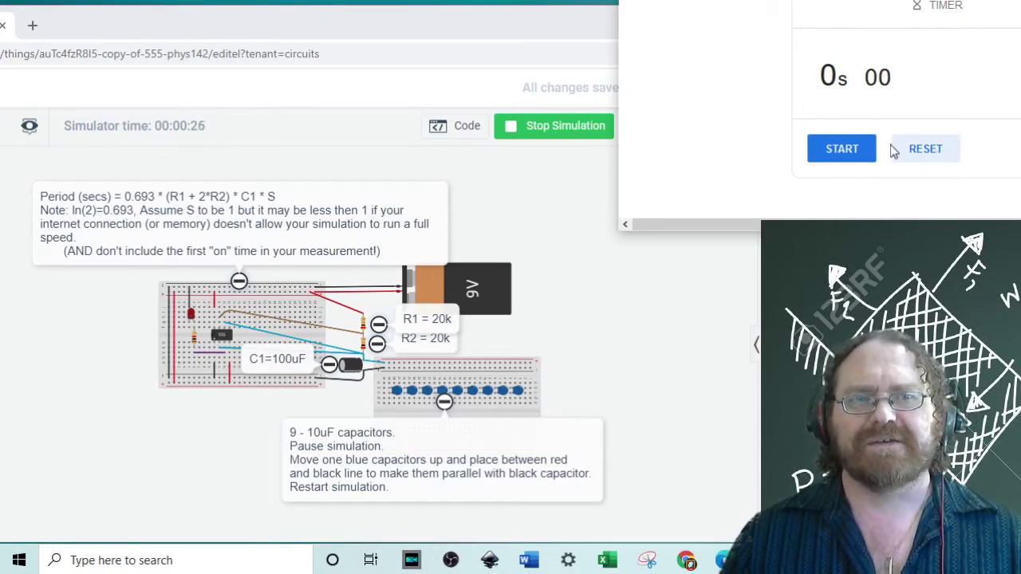
{"action": "left_click", "coordinate": [844, 149]}
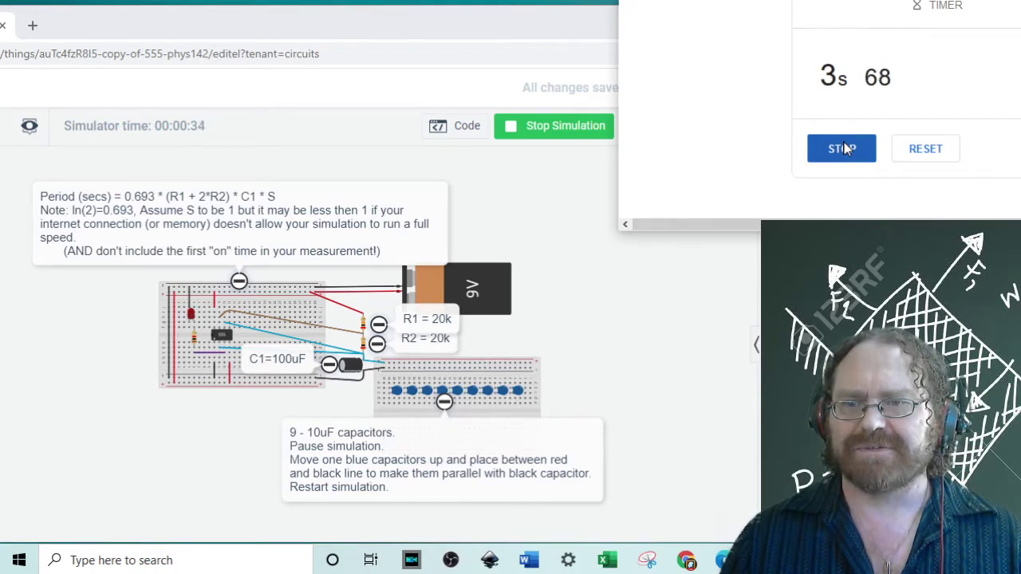
{"action": "left_click", "coordinate": [844, 150]}
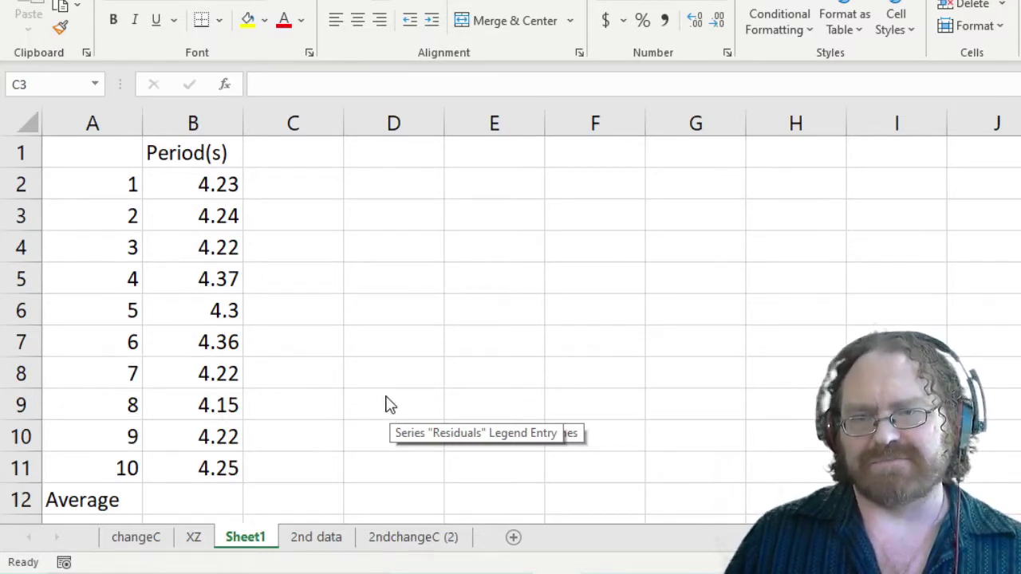
Step: Enter an AVERAGE formula over the ten period values in B12, giving 4.256
{"action": "scroll", "coordinate": [385, 404], "scroll_direction": "down", "scroll_amount": 1}
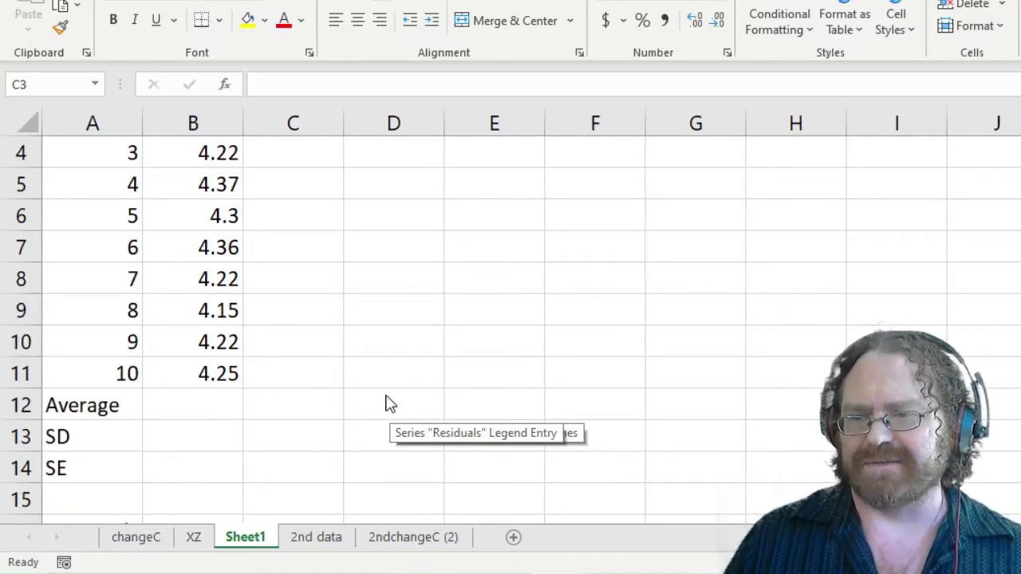
{"action": "left_click", "coordinate": [208, 404]}
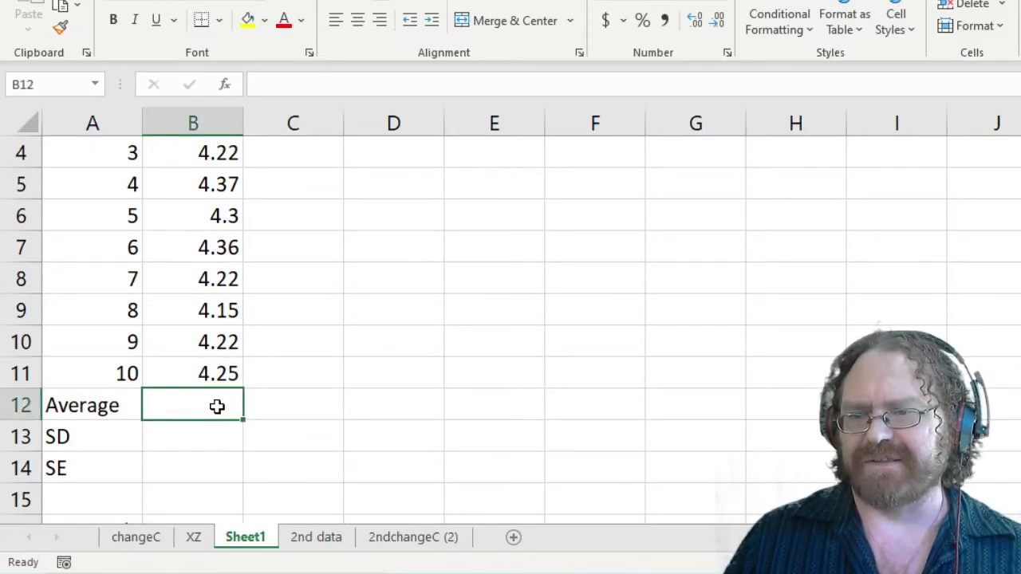
{"action": "type", "text": "=a"}
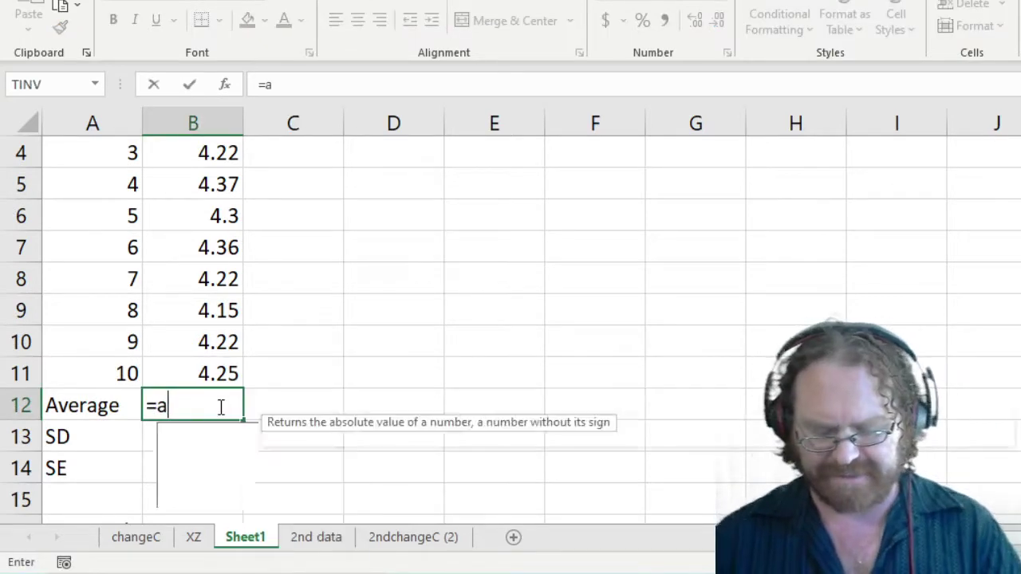
{"action": "type", "text": "verage("}
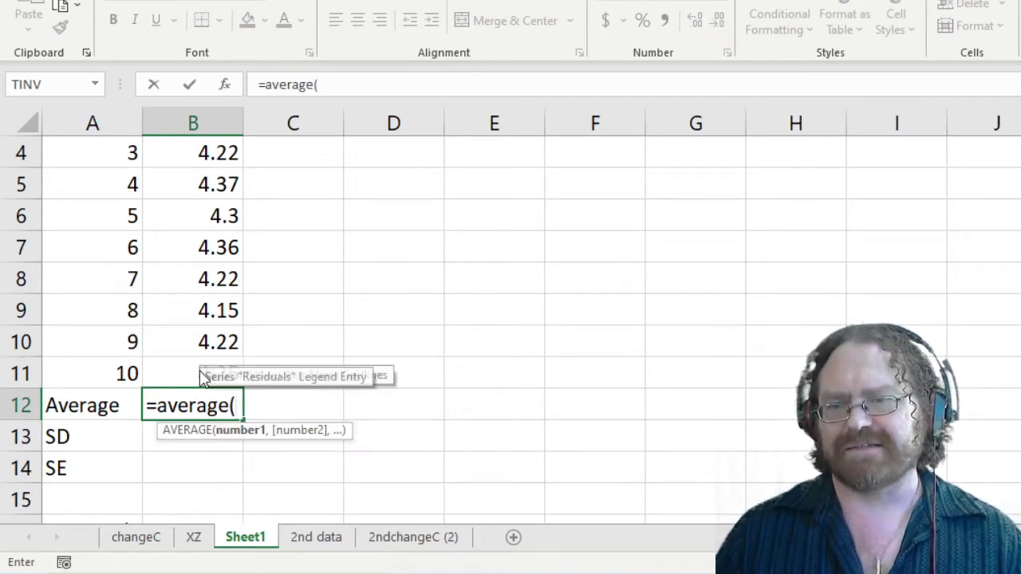
{"action": "left_click_drag", "start_coordinate": [201, 367], "coordinate": [189, 191]}
{"action": "key", "text": "Return"}
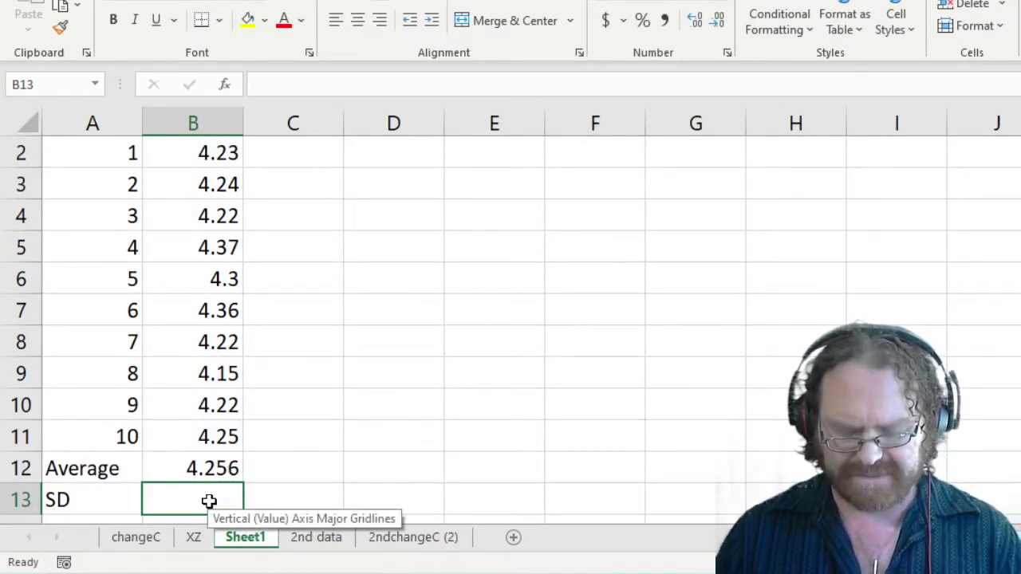
Step: Enter =STDEV.S(B2:B11) beside the SD label
{"action": "type", "text": "=stde"}
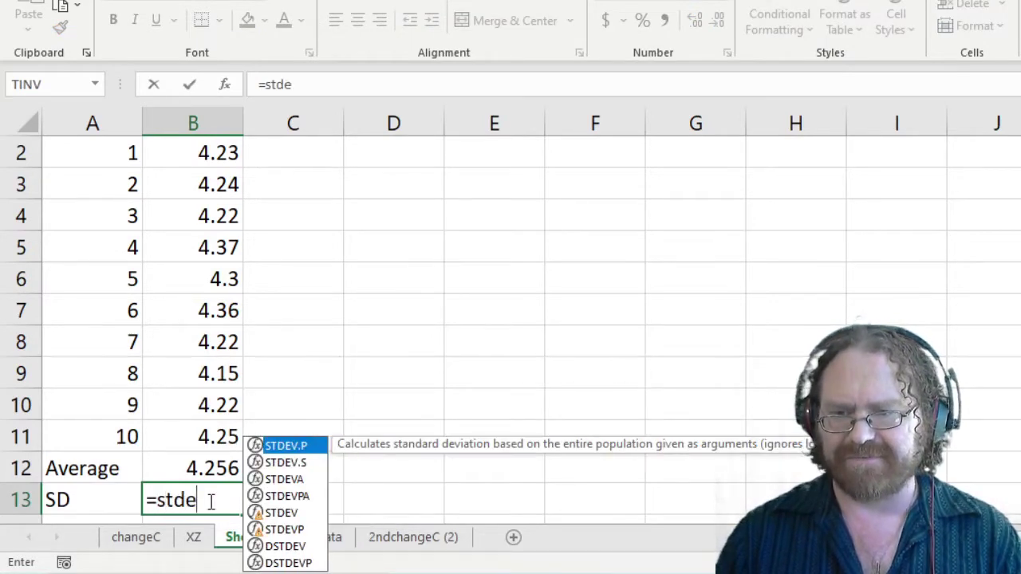
{"action": "type", "text": "v"}
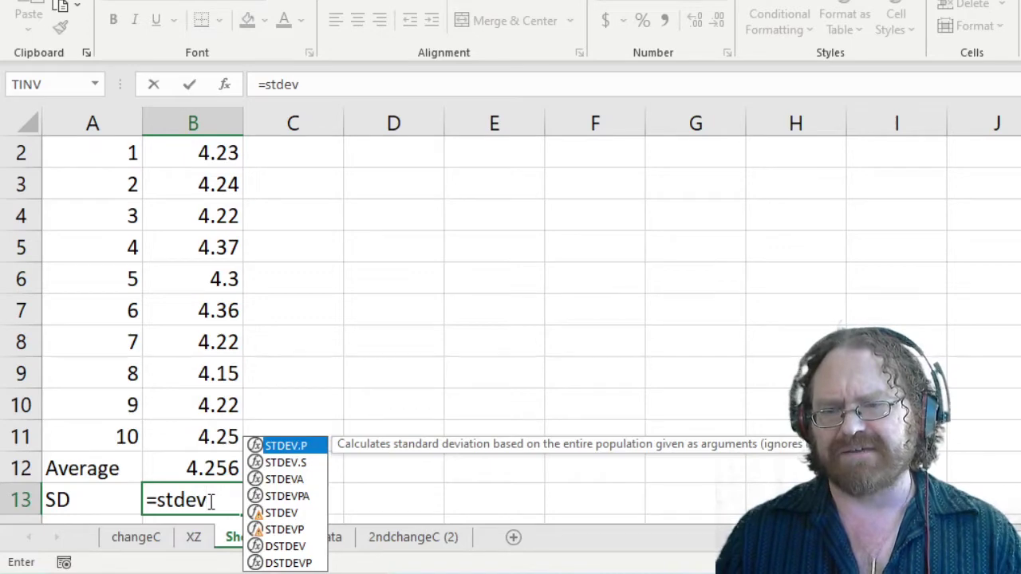
{"action": "type", "text": ".s("}
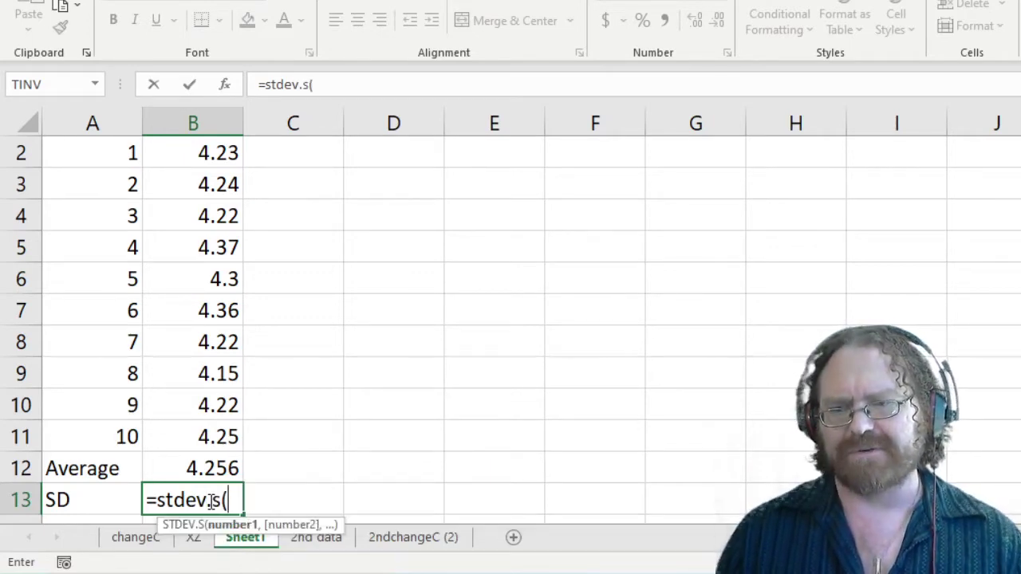
{"action": "left_click_drag", "start_coordinate": [199, 431], "coordinate": [199, 176]}
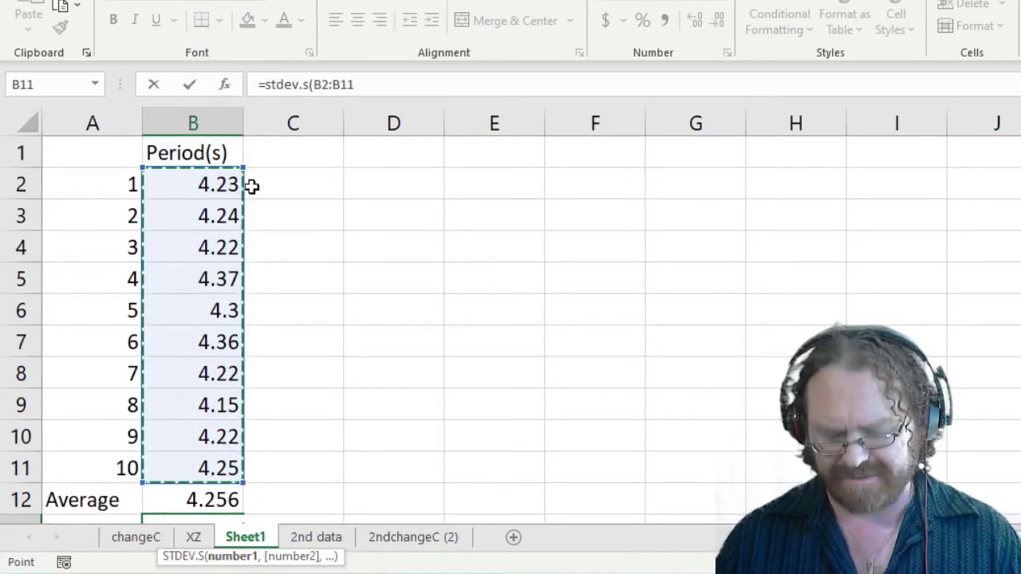
{"action": "type", "text": ")"}
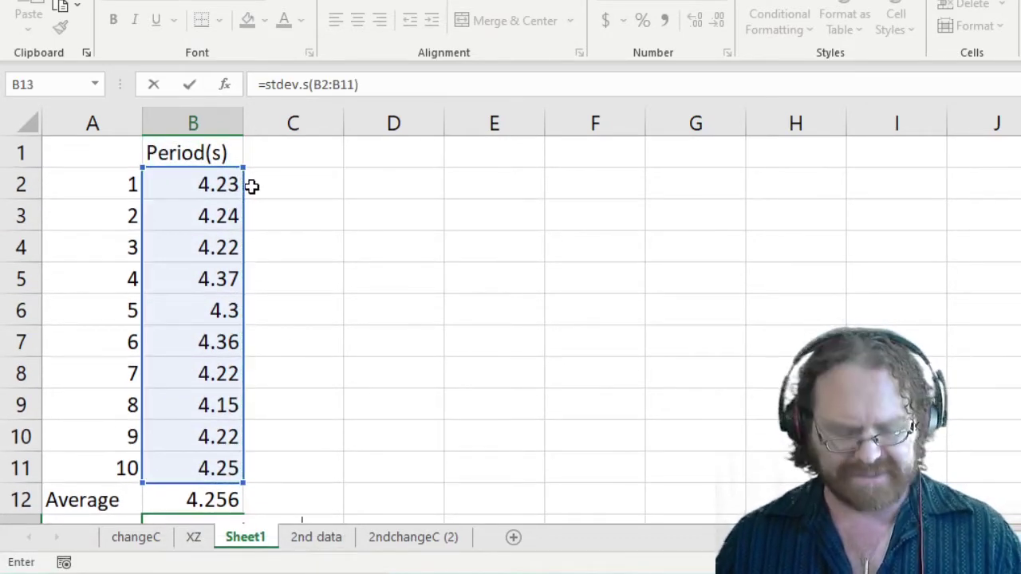
{"action": "key", "text": "Return"}
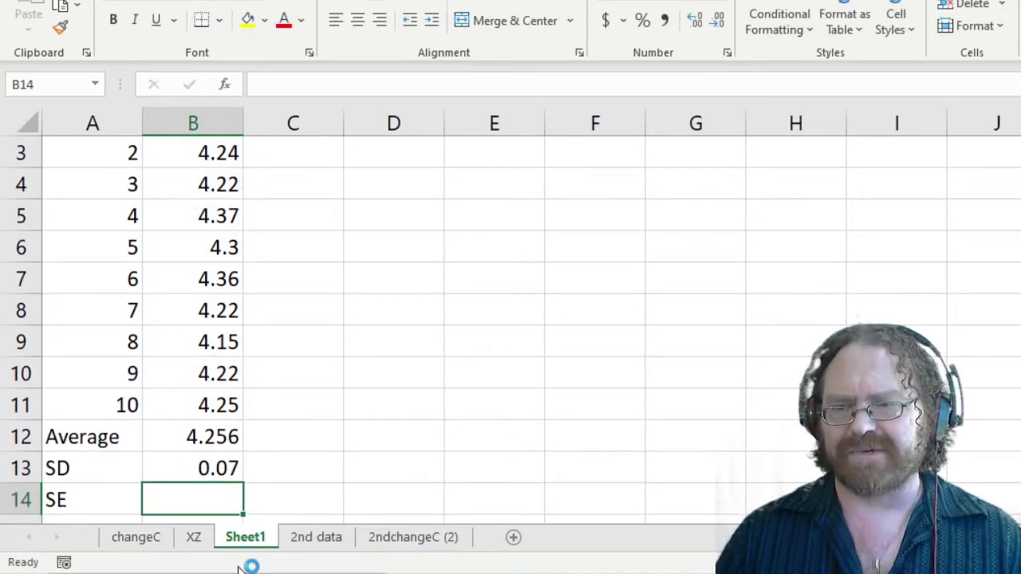
Step: Show the SD with two more decimals (0.0682) and begin a formula in the SE cell
{"action": "left_click", "coordinate": [203, 468]}
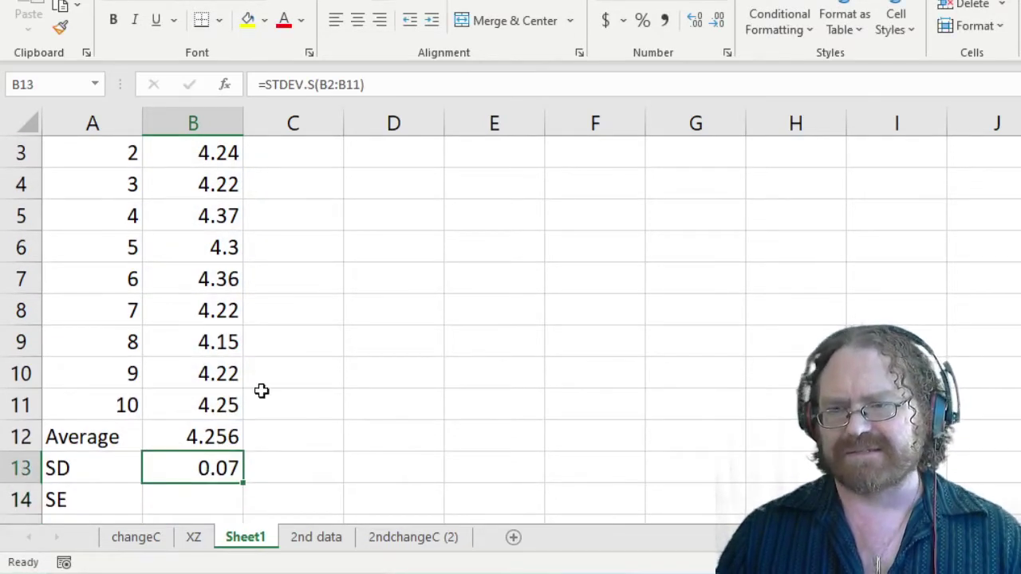
{"action": "left_click", "coordinate": [694, 24]}
{"action": "left_click", "coordinate": [694, 24]}
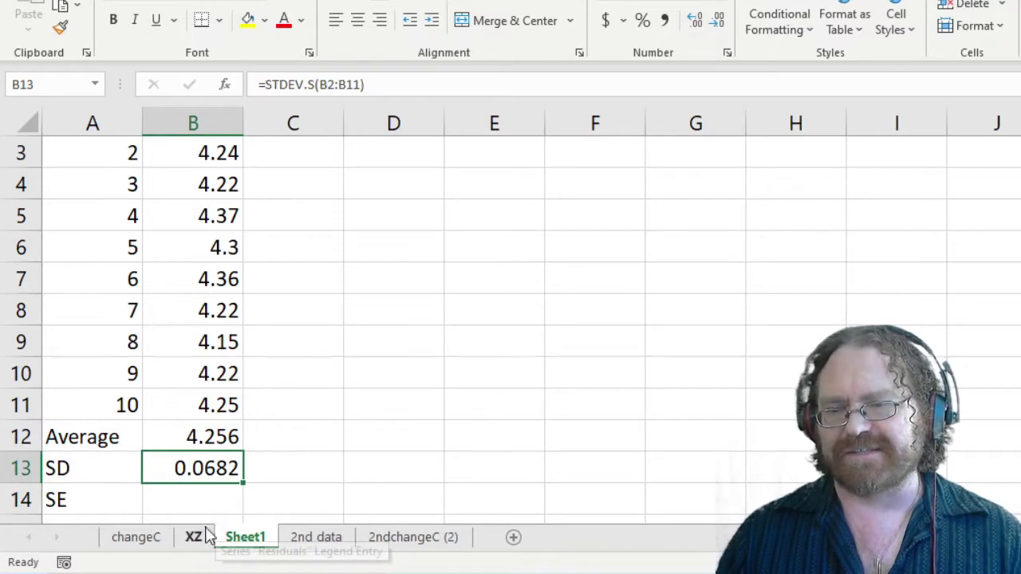
{"action": "left_click", "coordinate": [215, 497]}
{"action": "type", "text": "="}
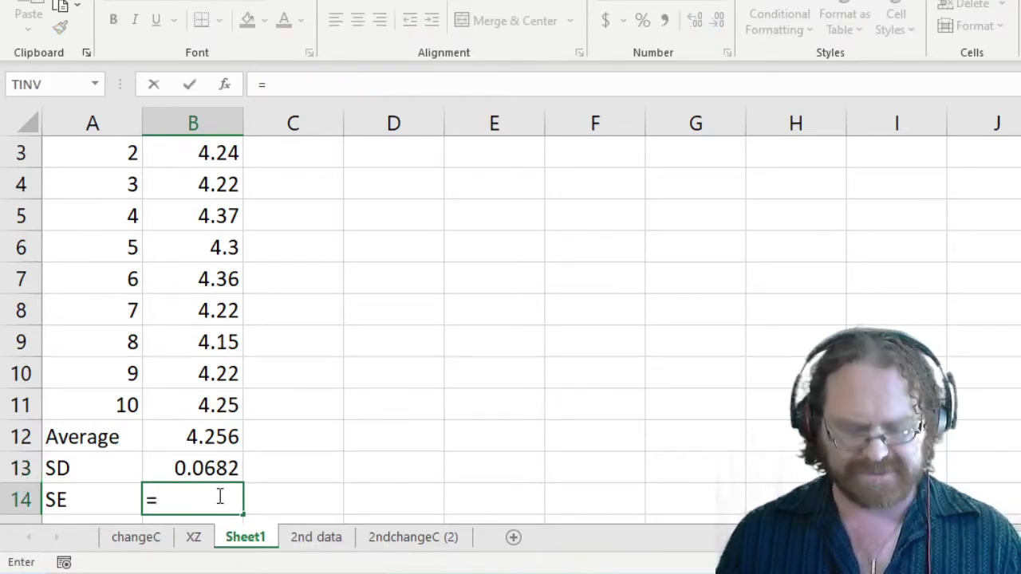
Step: Enter =B13/SQRT(COUNT(B2:B11)) as the standard error in B14
{"action": "key", "text": "Up"}
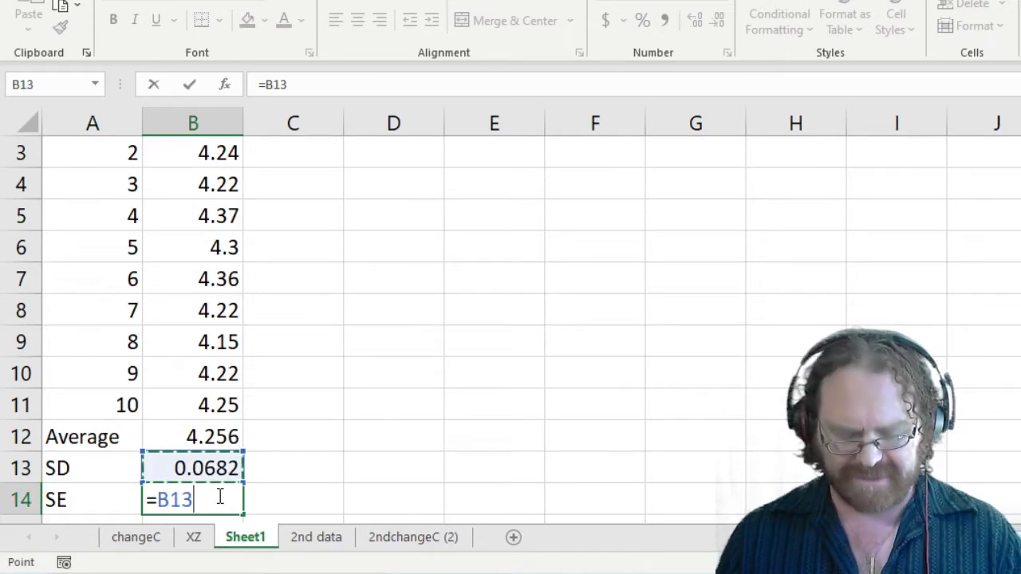
{"action": "type", "text": "/sqrt"}
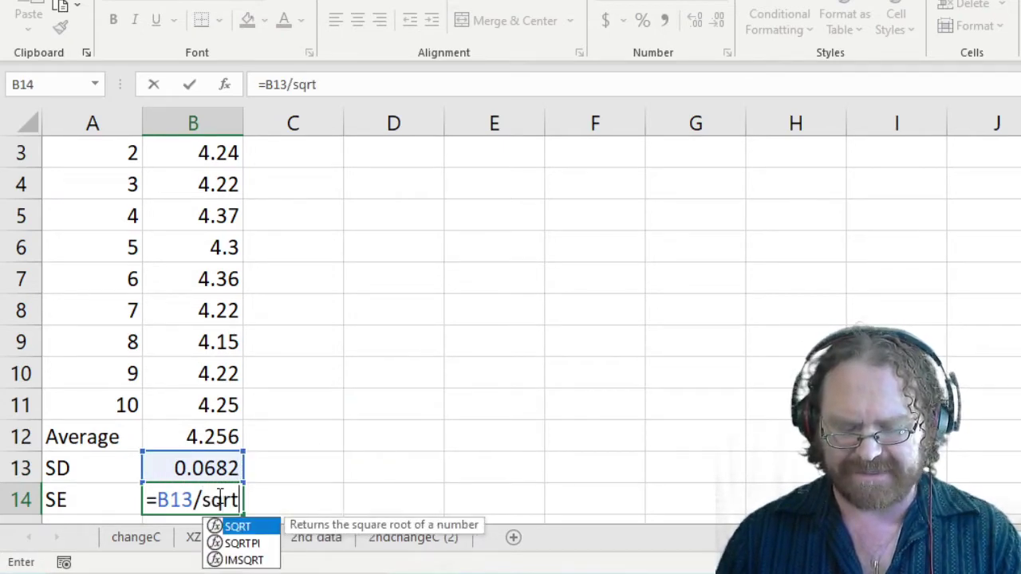
{"action": "type", "text": "(count("}
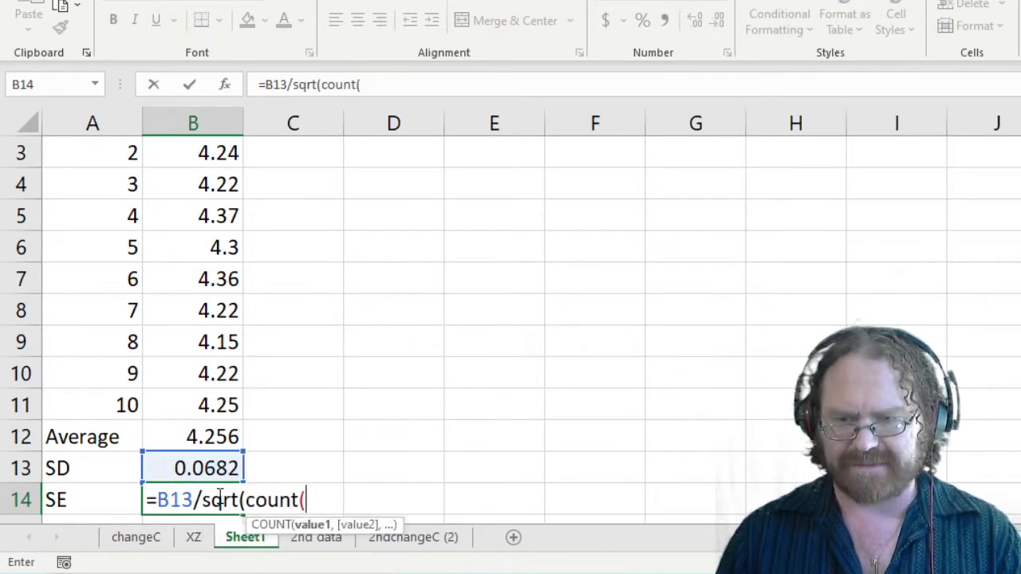
{"action": "left_click_drag", "start_coordinate": [193, 410], "coordinate": [214, 196]}
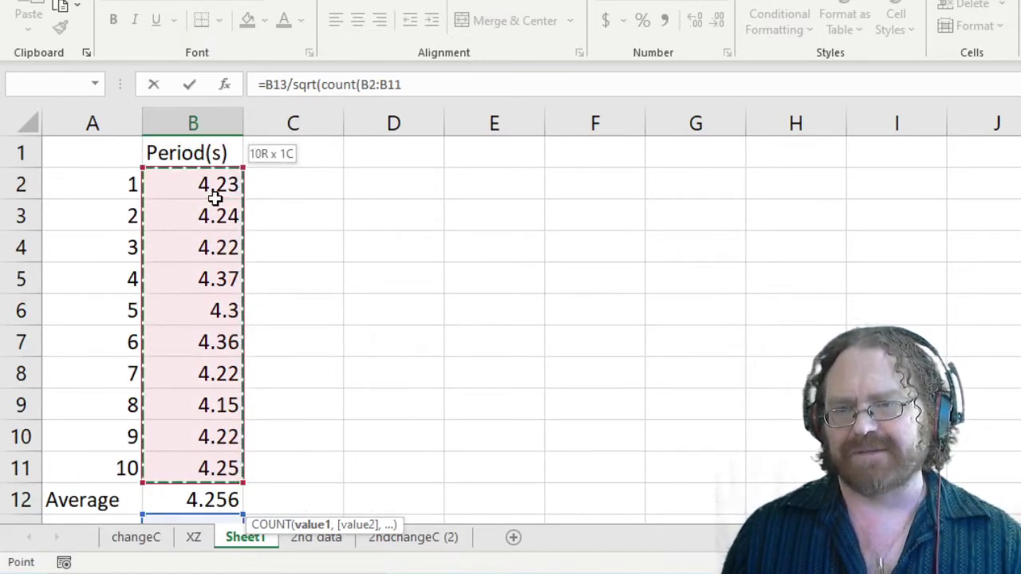
{"action": "type", "text": ")"}
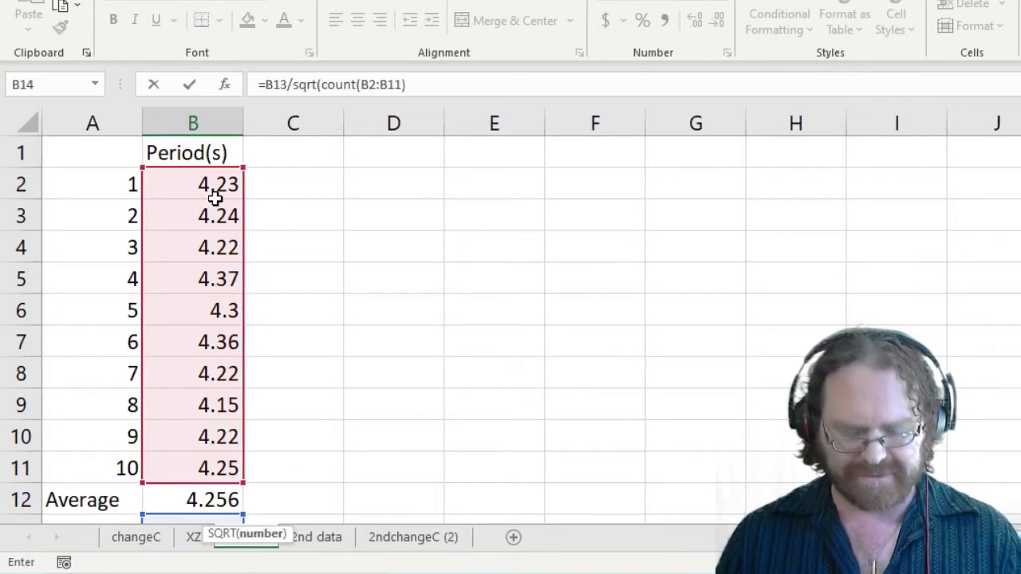
{"action": "type", "text": ")"}
{"action": "key", "text": "Return"}
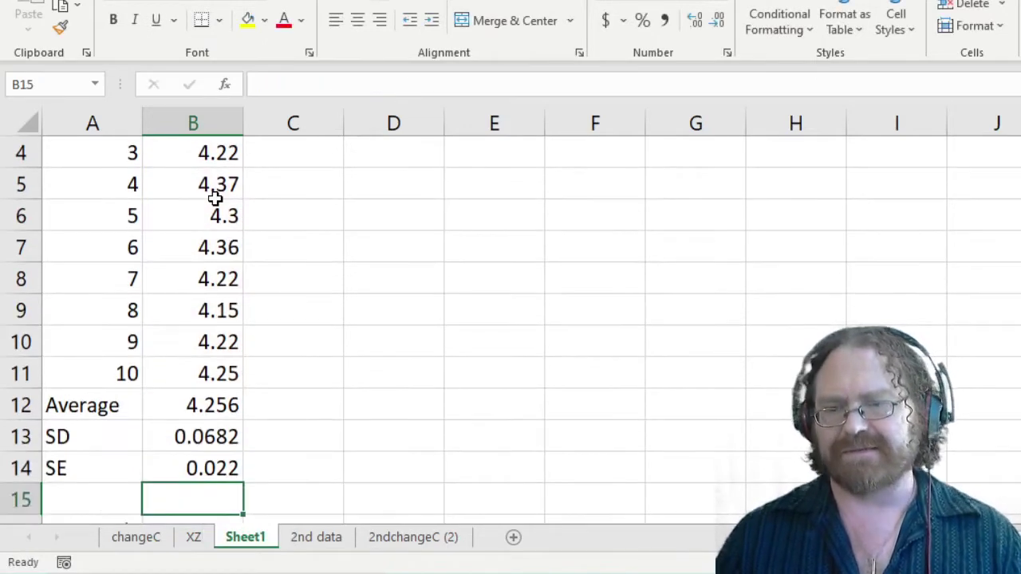
Step: Keep the SE at three decimals (0.022) and round the SD display to 0.07
{"action": "left_click", "coordinate": [207, 465]}
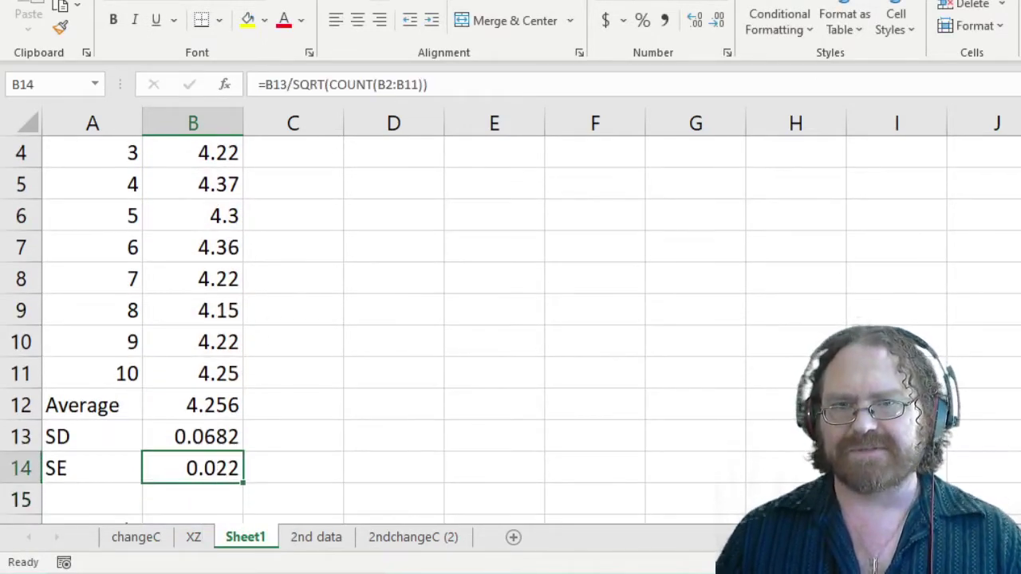
{"action": "left_click", "coordinate": [694, 26]}
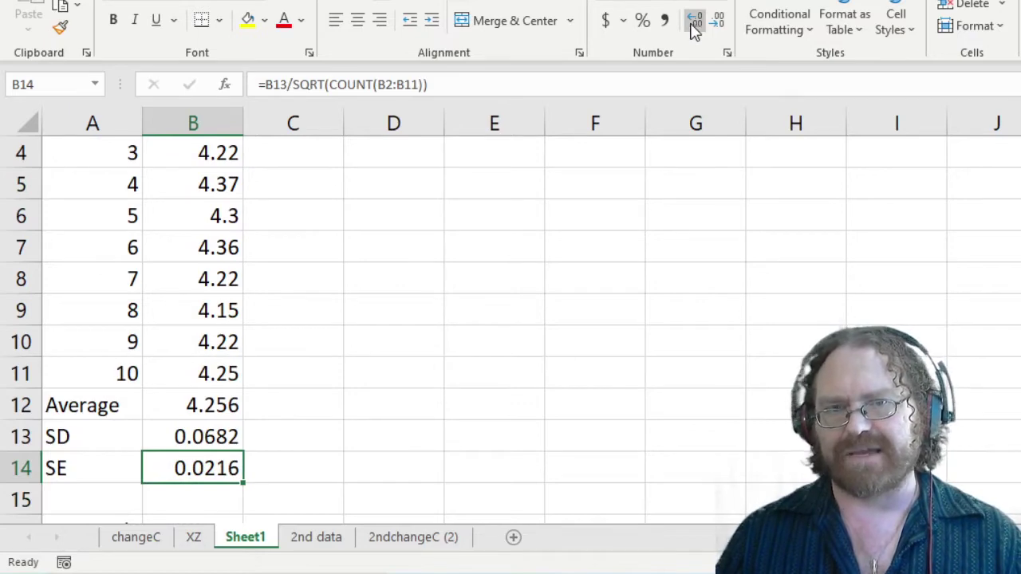
{"action": "left_click", "coordinate": [717, 24]}
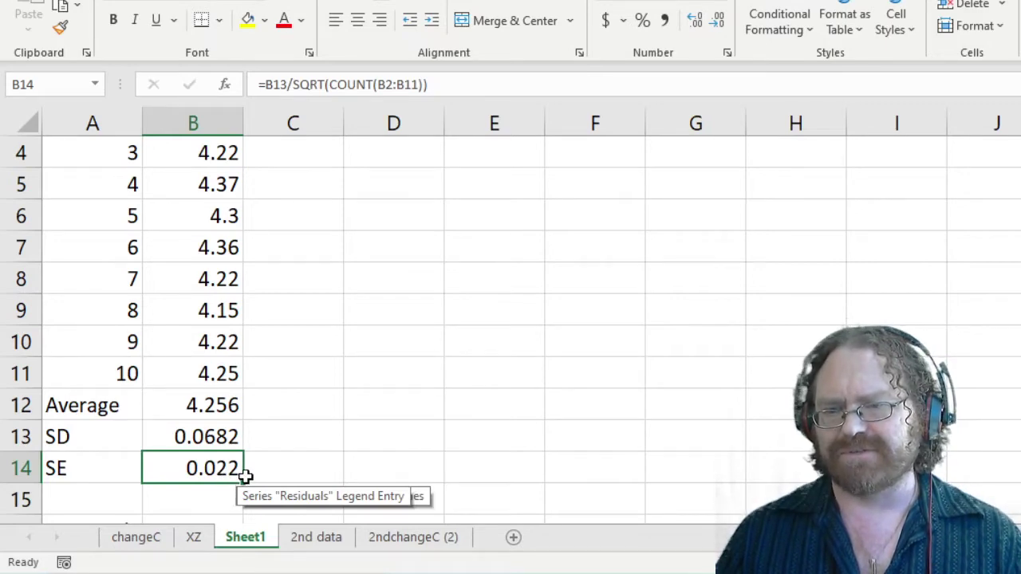
{"action": "left_click", "coordinate": [227, 437]}
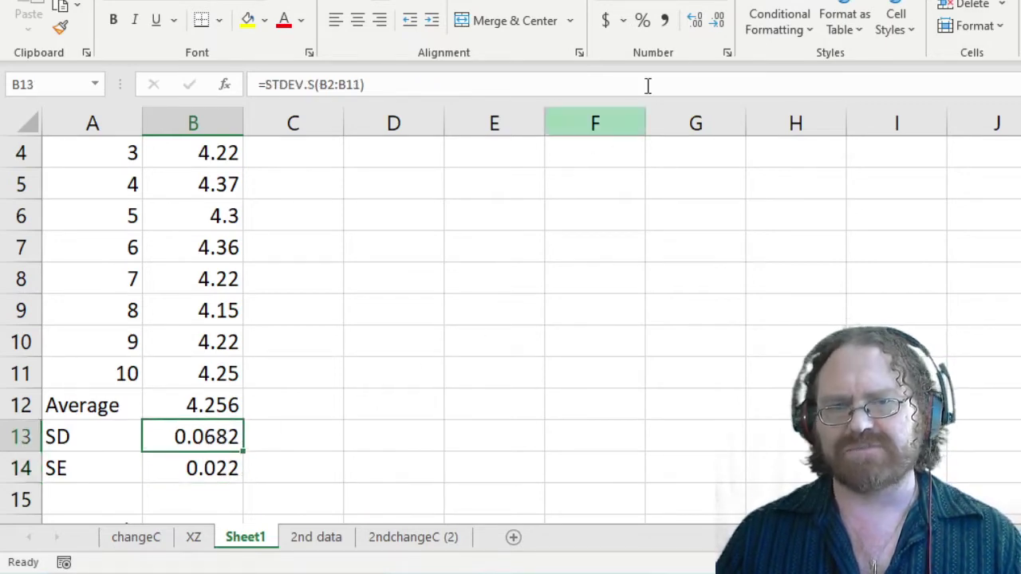
{"action": "left_click", "coordinate": [719, 22]}
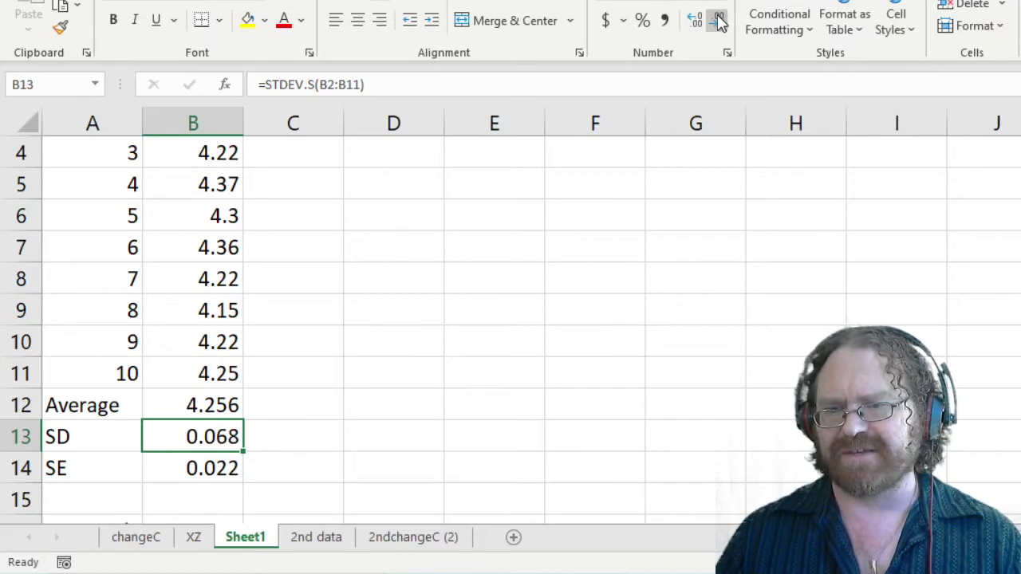
{"action": "left_click", "coordinate": [719, 22]}
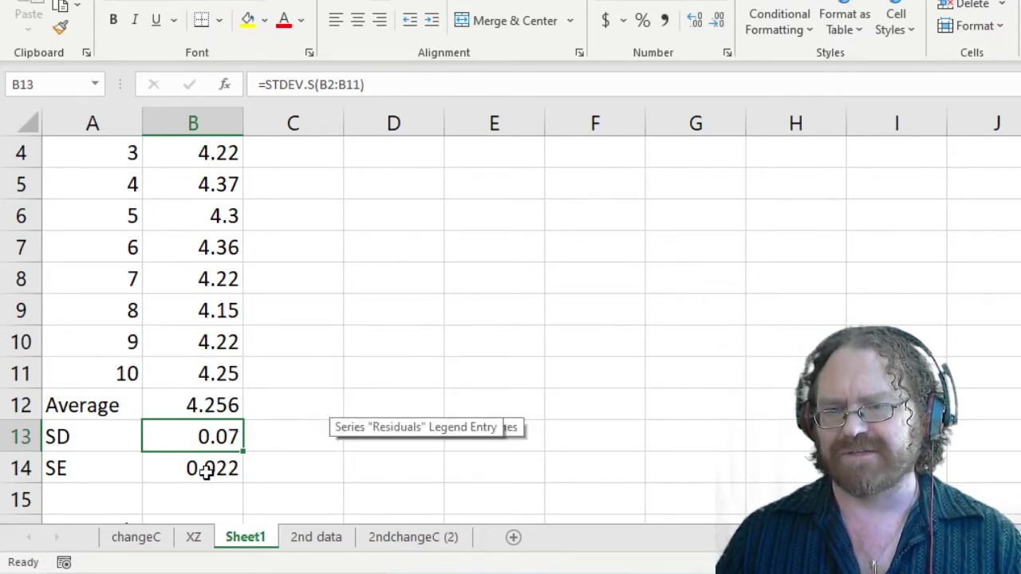
{"action": "scroll", "coordinate": [302, 433], "scroll_direction": "down", "scroll_amount": 1}
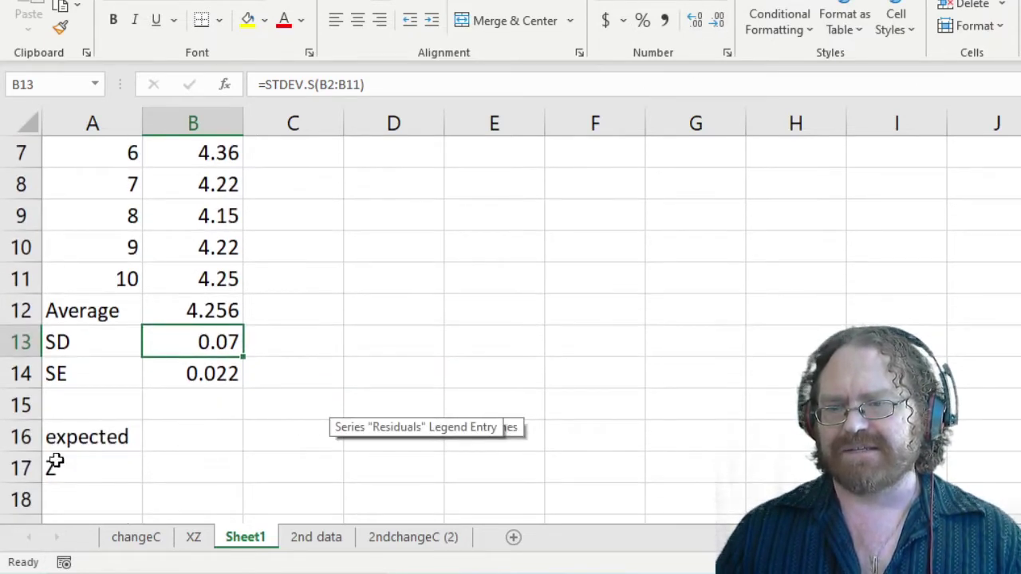
Step: Enter =ln(2)*(20000+2*20000)*0.0001 as the expected period in B16, giving 4.159
{"action": "left_click", "coordinate": [175, 434]}
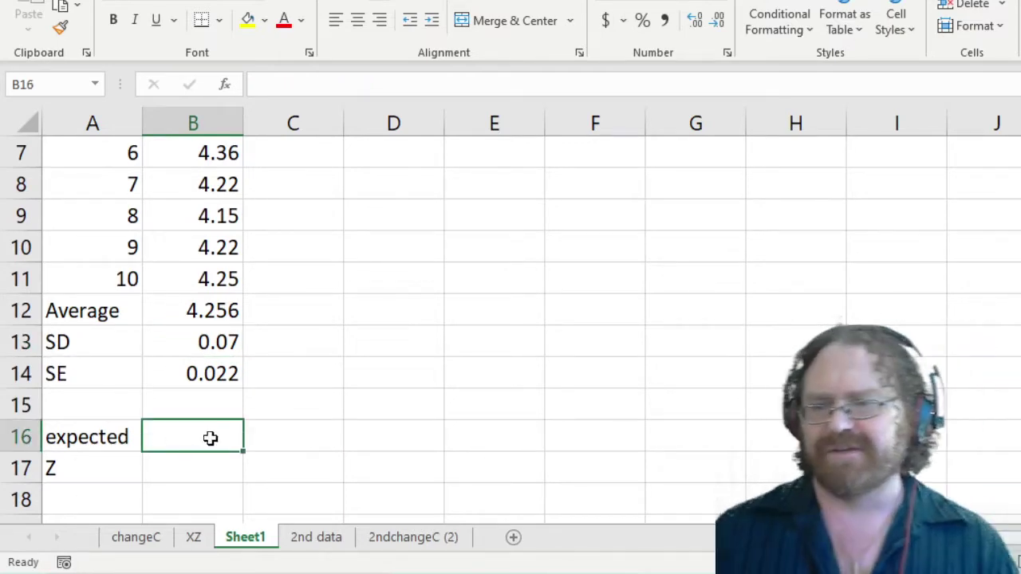
{"action": "type", "text": "="}
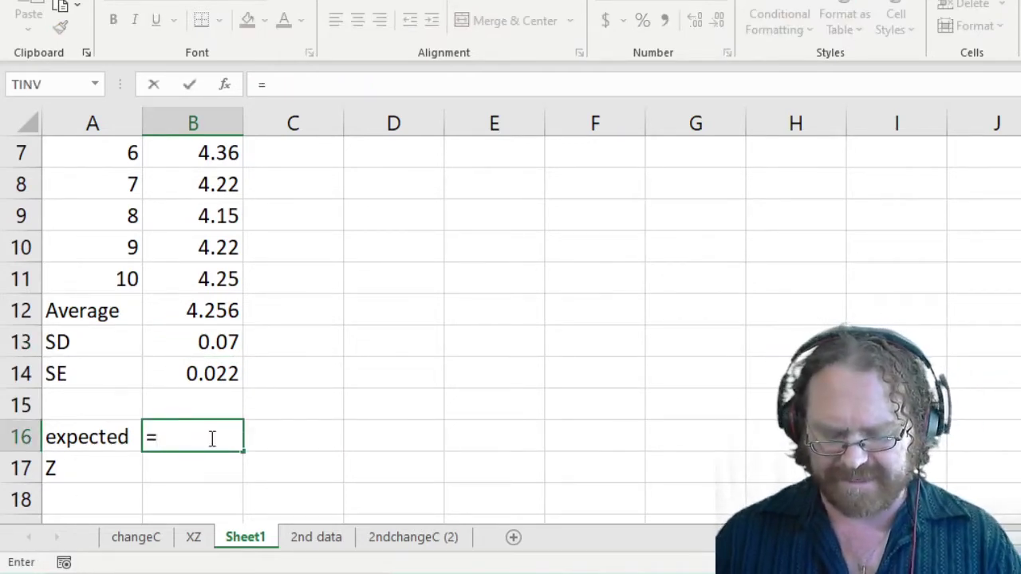
{"action": "type", "text": "ln("}
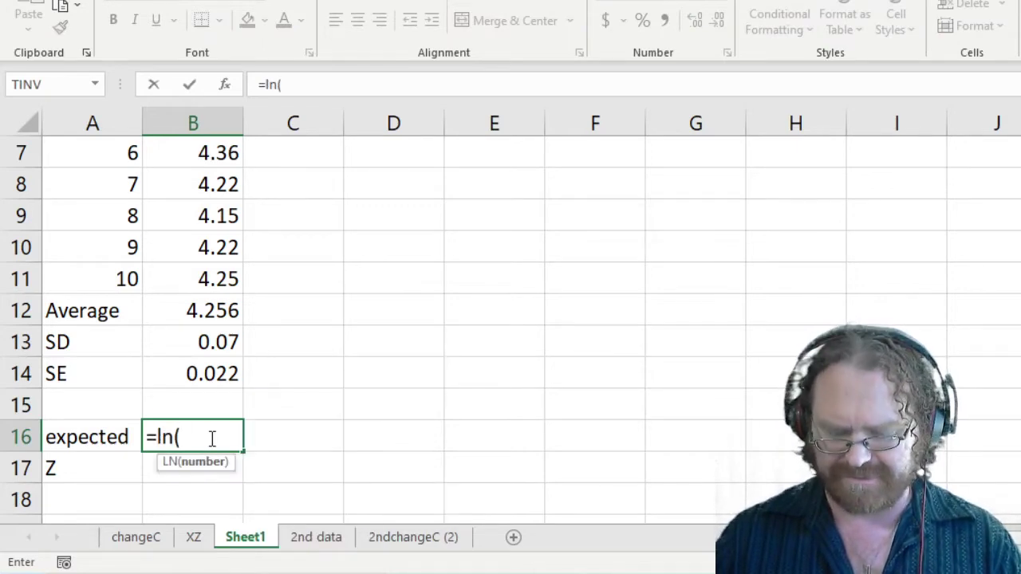
{"action": "type", "text": "2)*"}
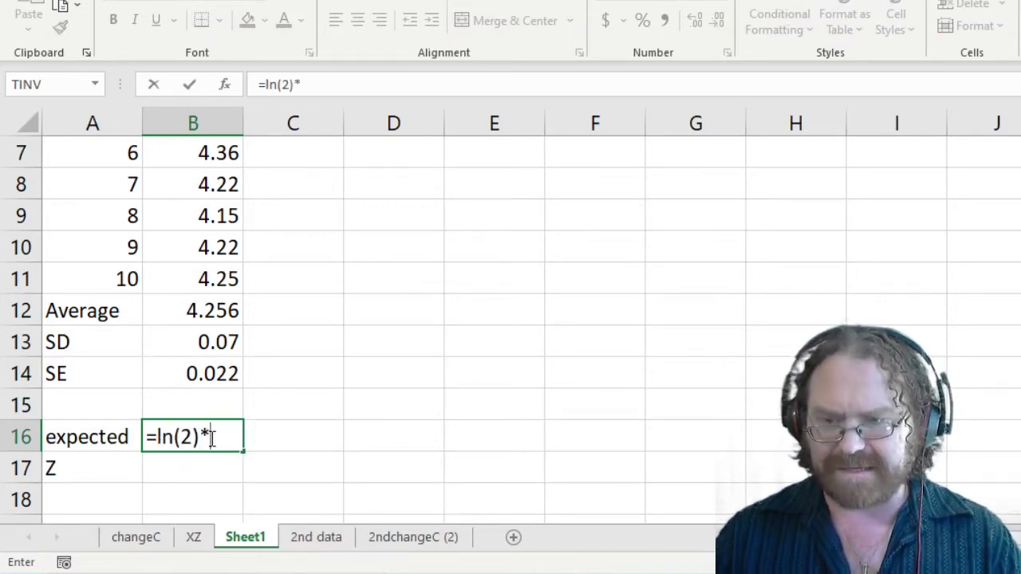
{"action": "type", "text": "(2"}
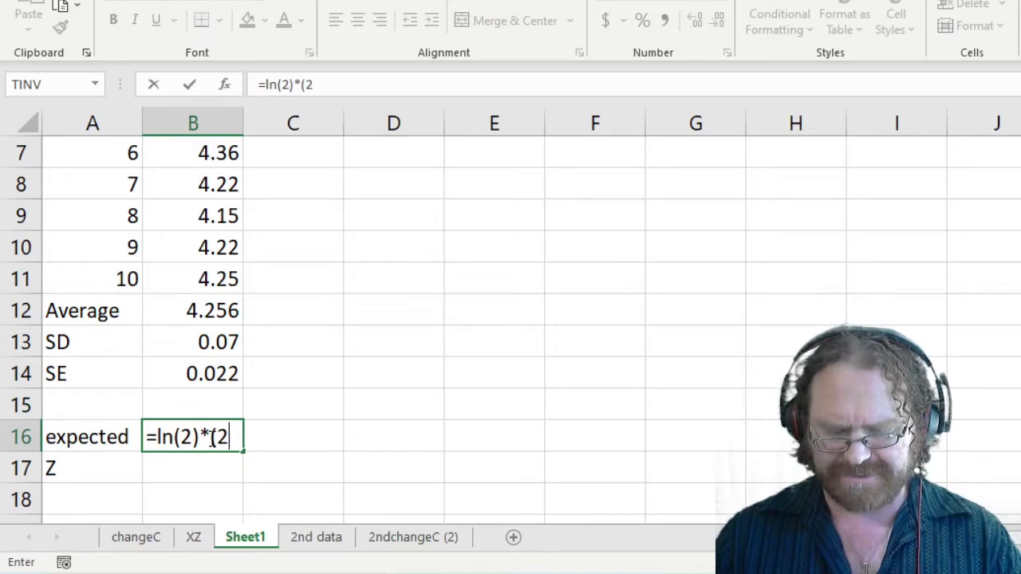
{"action": "type", "text": "0000"}
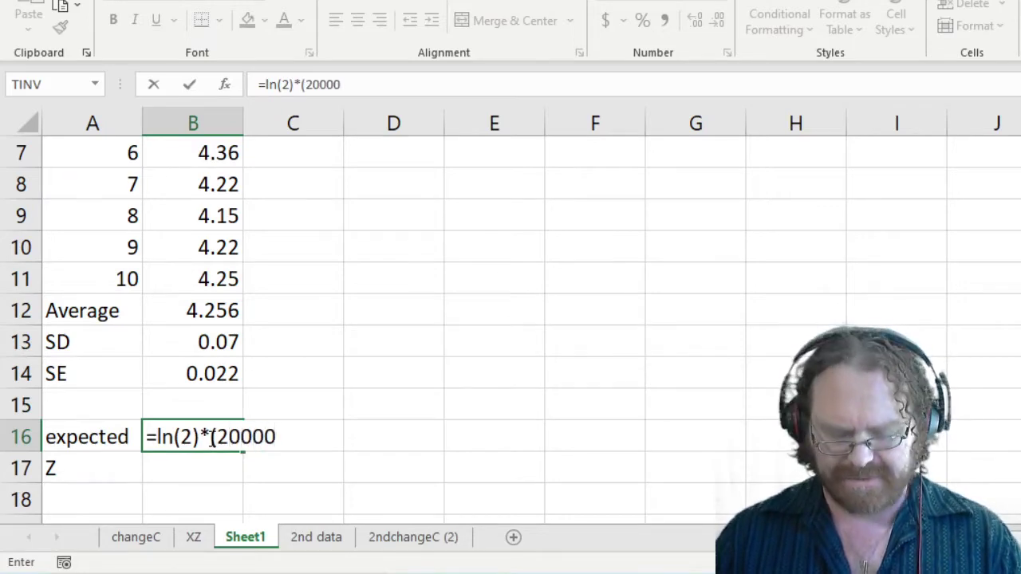
{"action": "type", "text": "+2"}
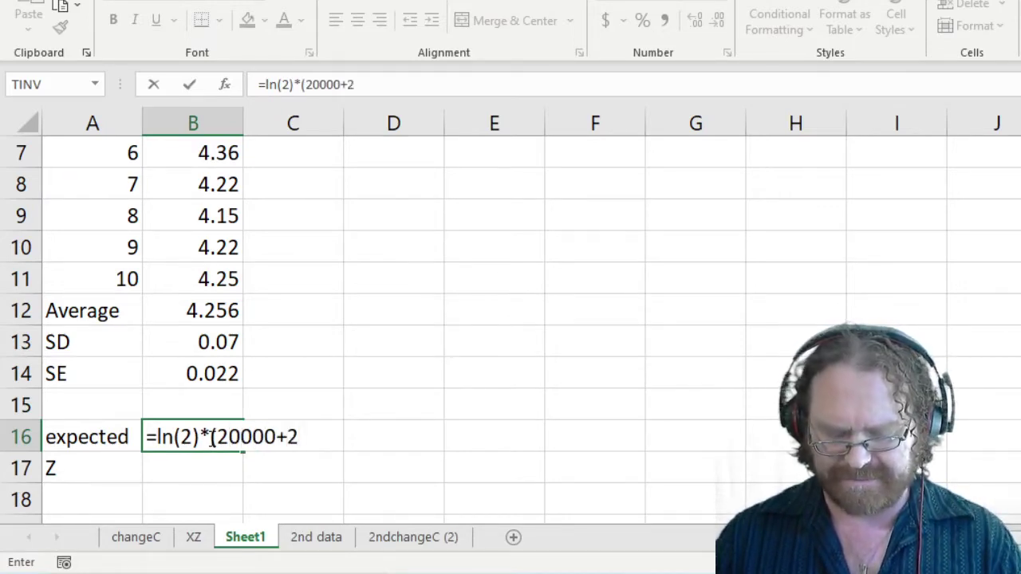
{"action": "type", "text": "*2"}
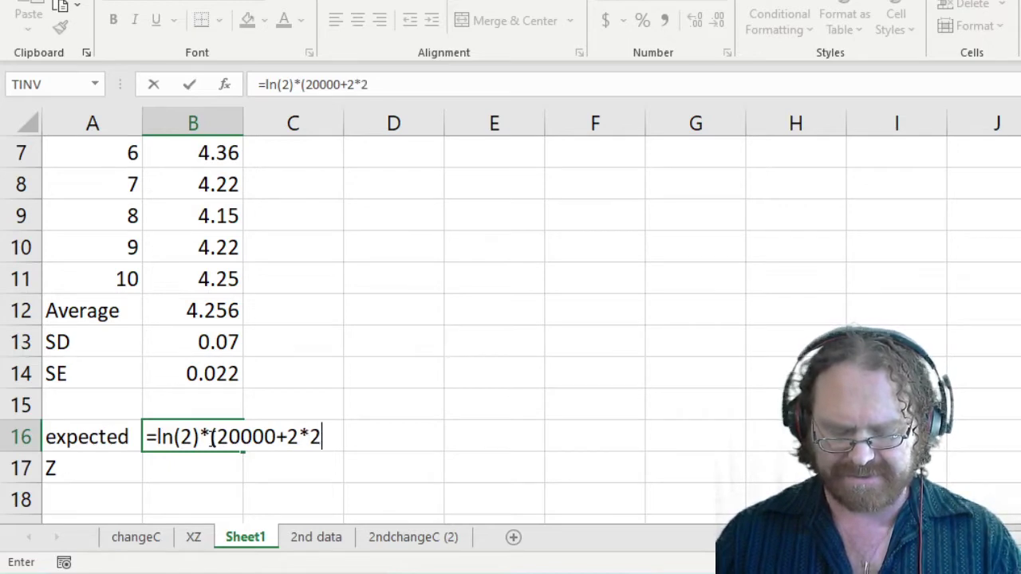
{"action": "type", "text": "0000)"}
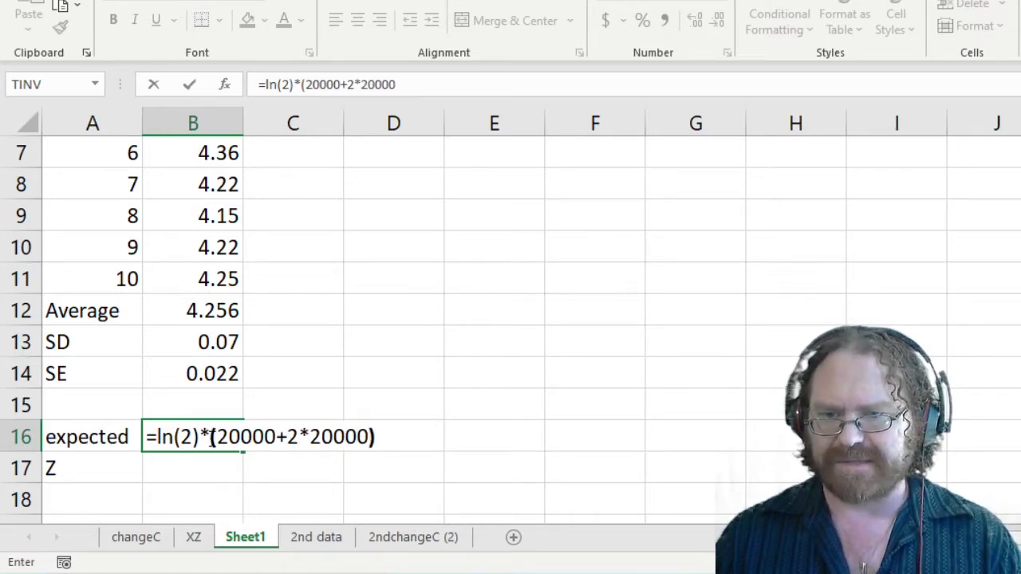
{"action": "type", "text": "*"}
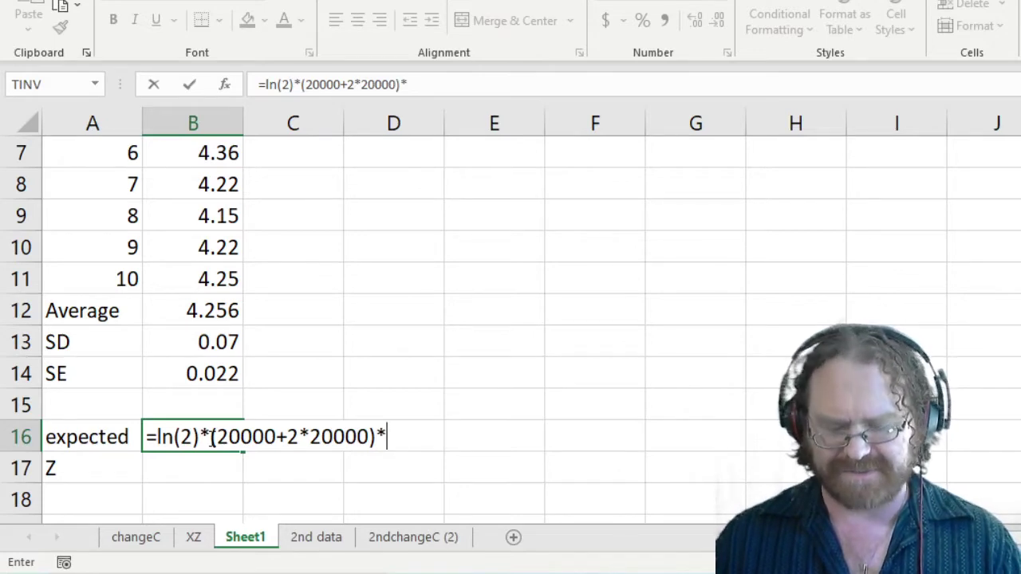
{"action": "type", "text": "0."}
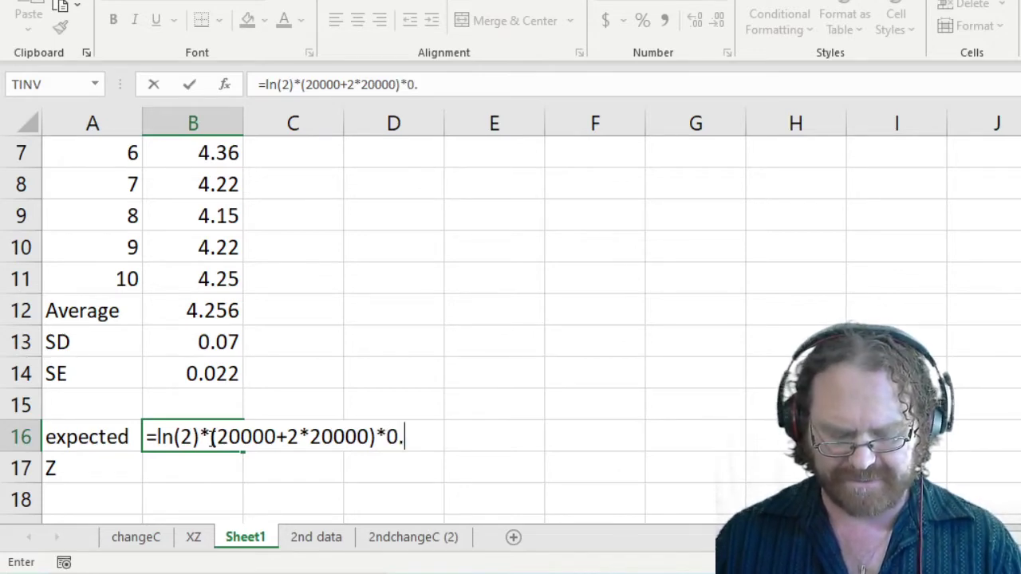
{"action": "type", "text": "0001"}
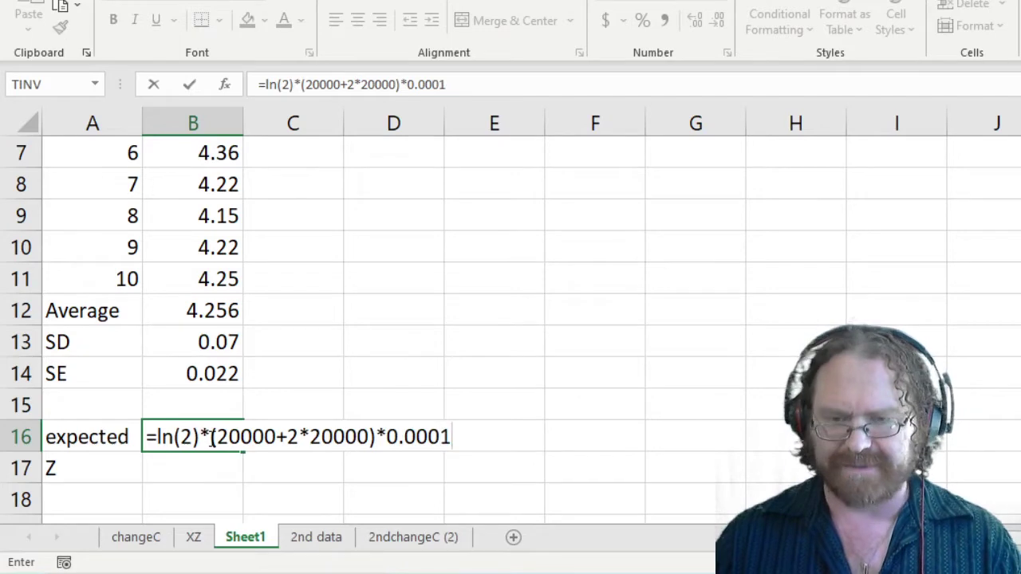
{"action": "key", "text": "Return"}
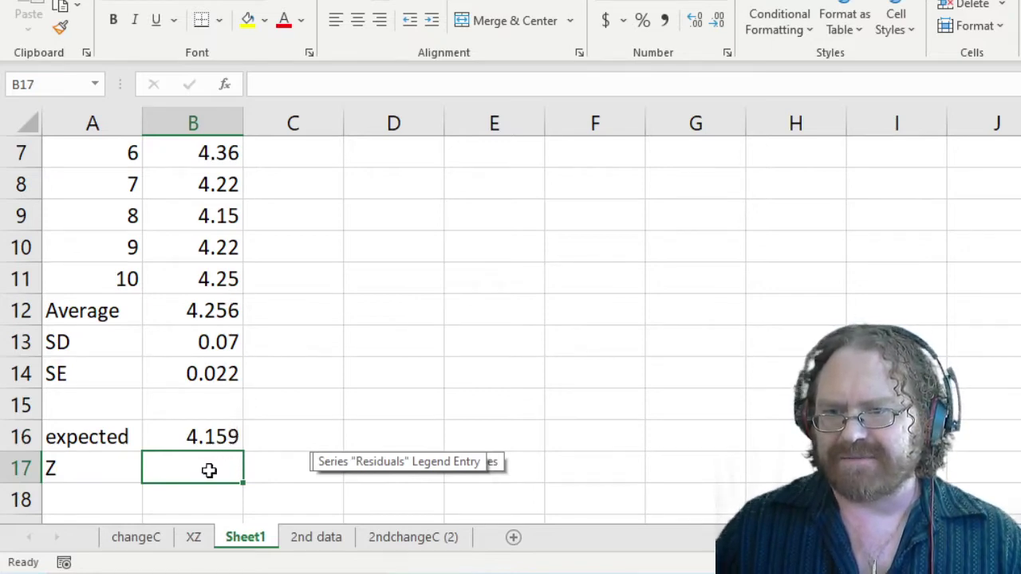
Step: Enter the Z-score =abs(B16-B12)/B14 in B17, giving 4.50, then move to the XZ sheet
{"action": "type", "text": "="}
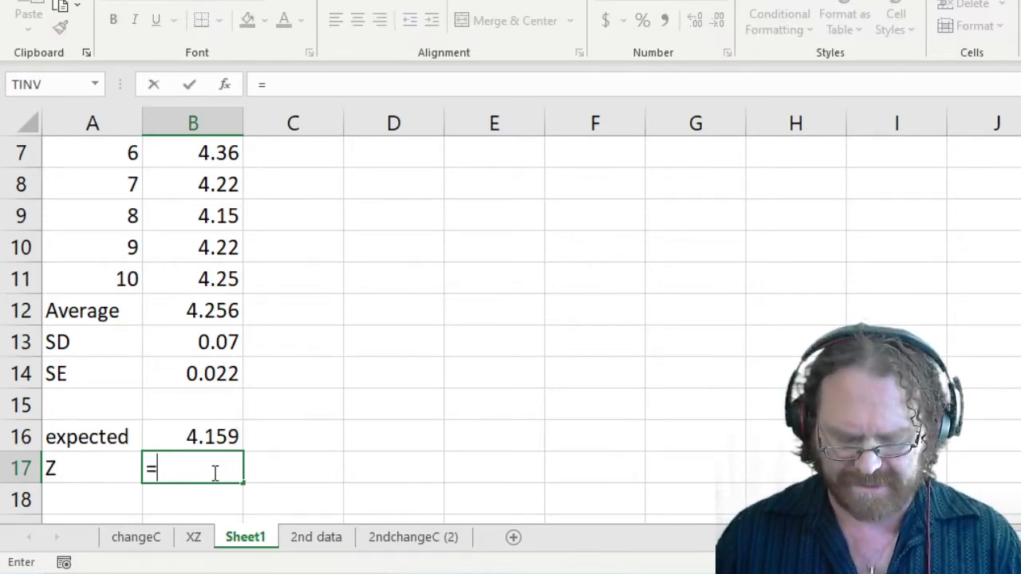
{"action": "type", "text": "abs("}
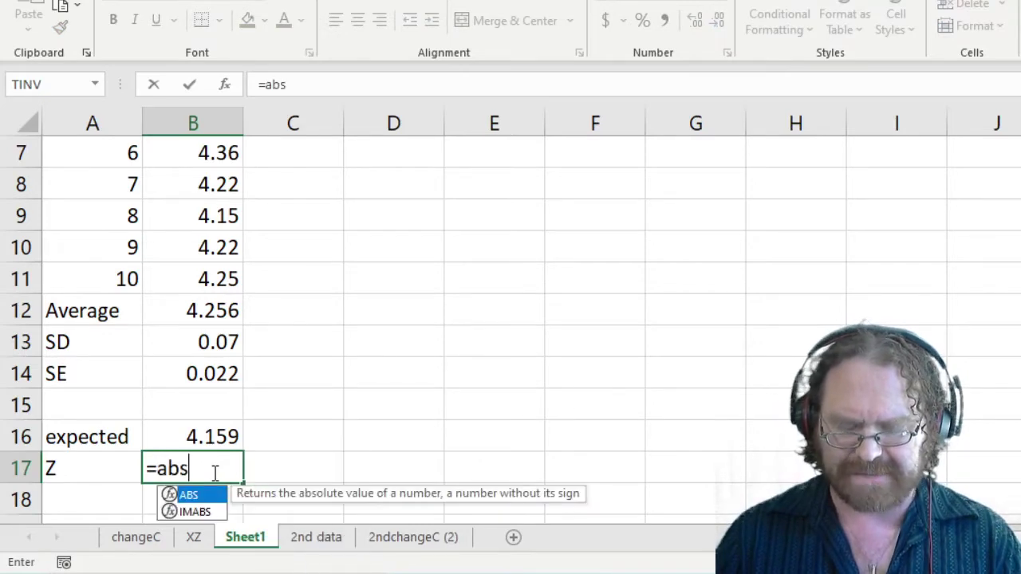
{"action": "left_click", "coordinate": [211, 437]}
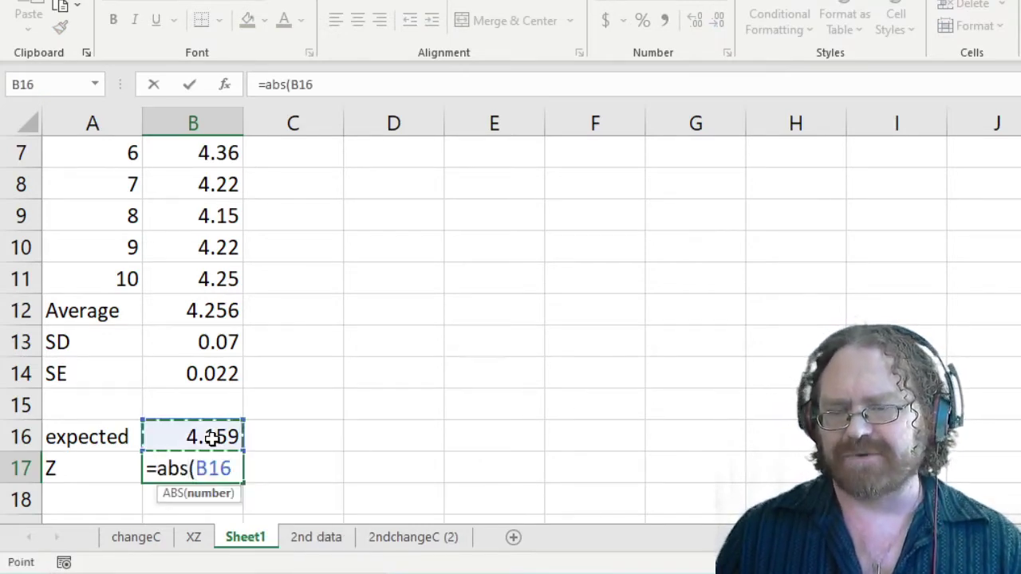
{"action": "type", "text": "-"}
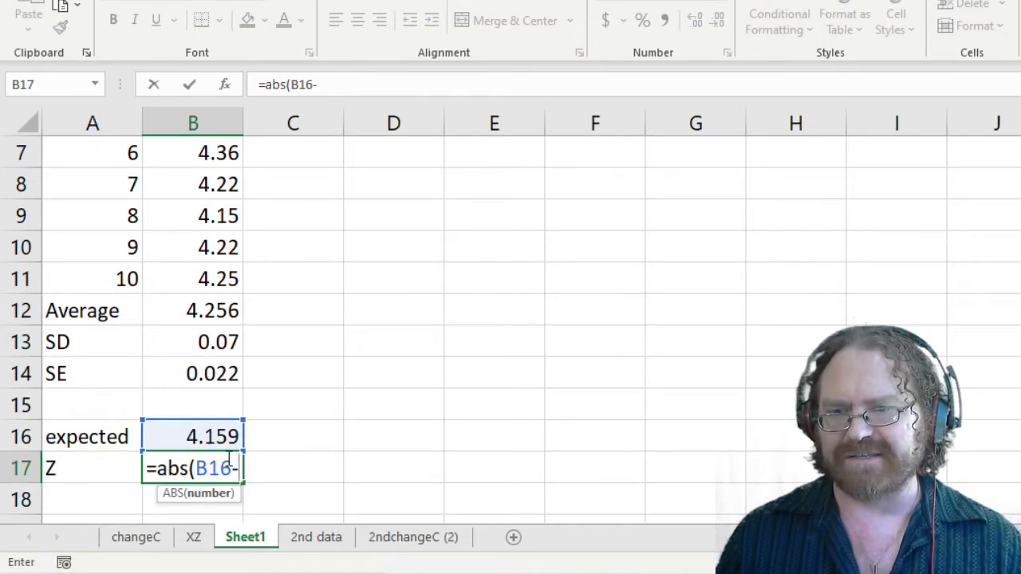
{"action": "left_click", "coordinate": [229, 312]}
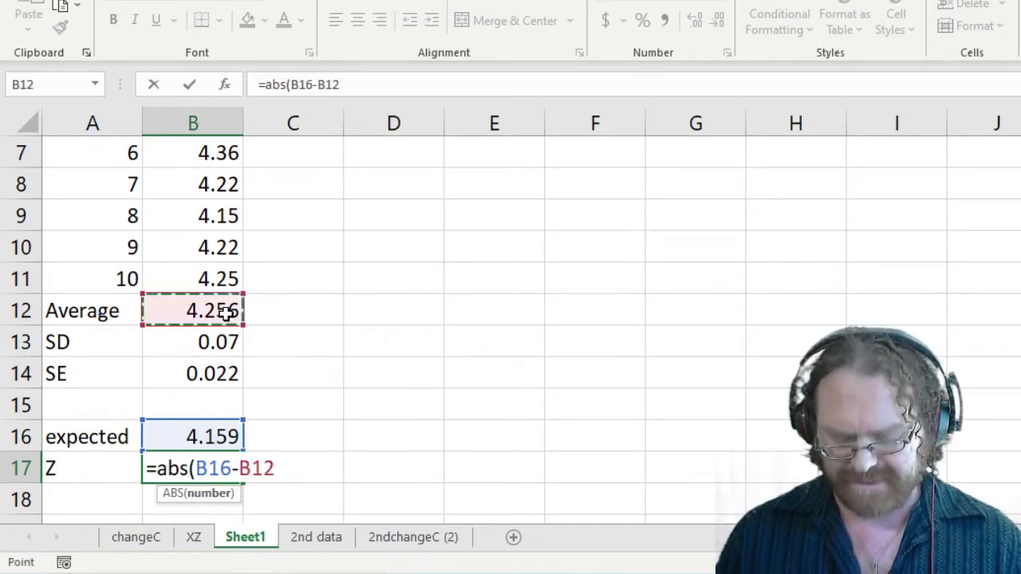
{"action": "type", "text": ")/"}
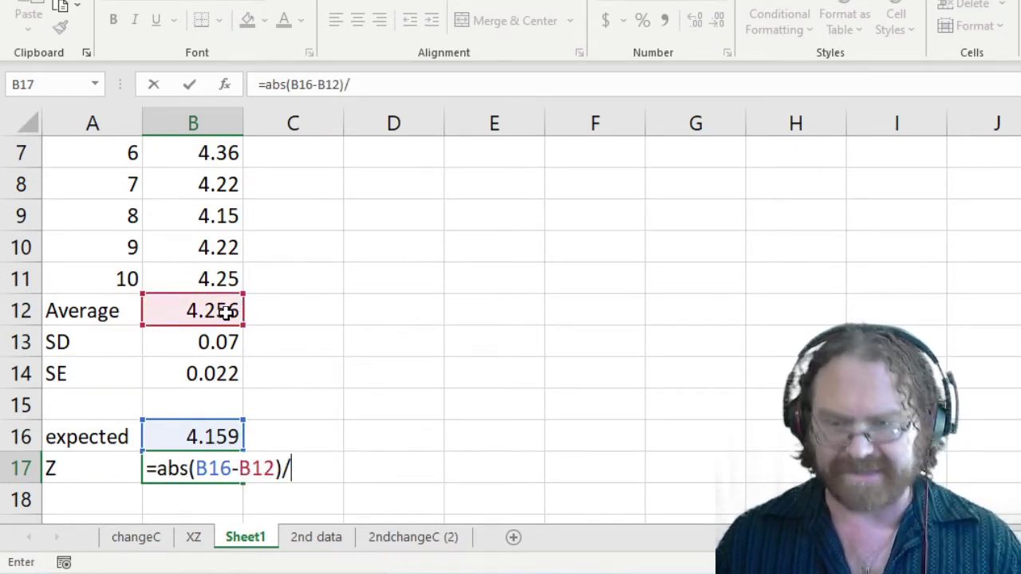
{"action": "left_click", "coordinate": [224, 373]}
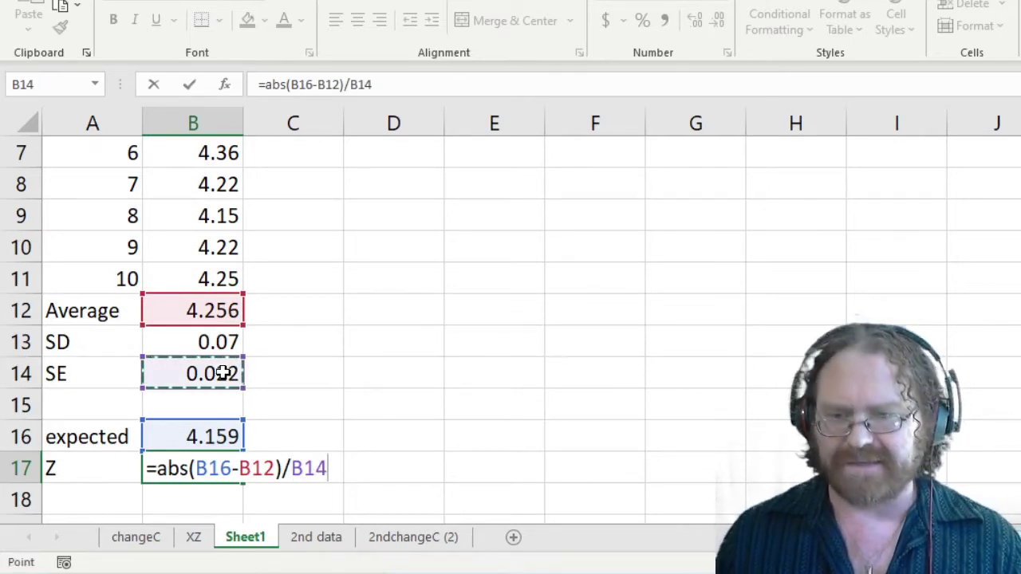
{"action": "key", "text": "Return"}
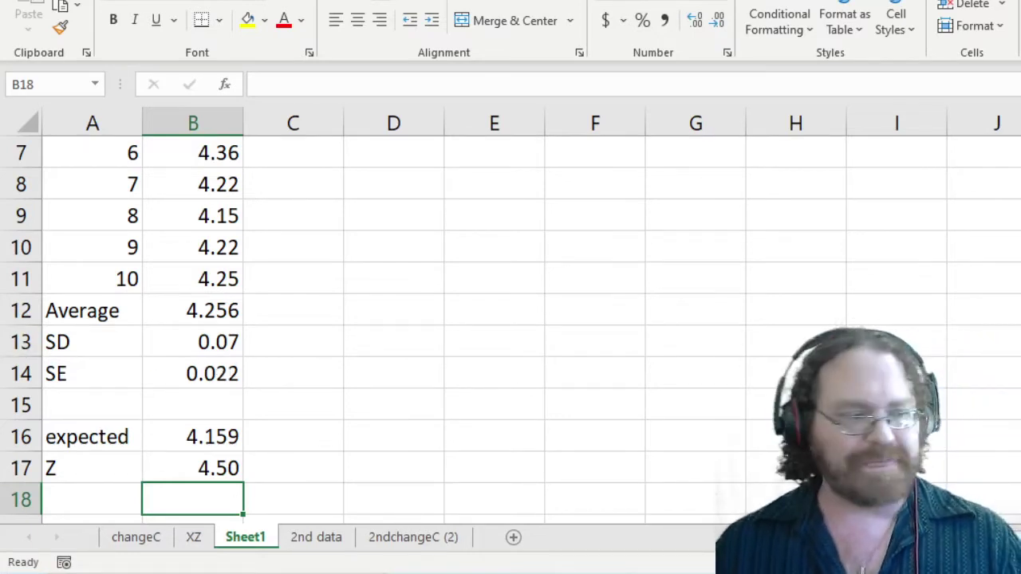
{"action": "key", "text": "ctrl+Page_Up"}
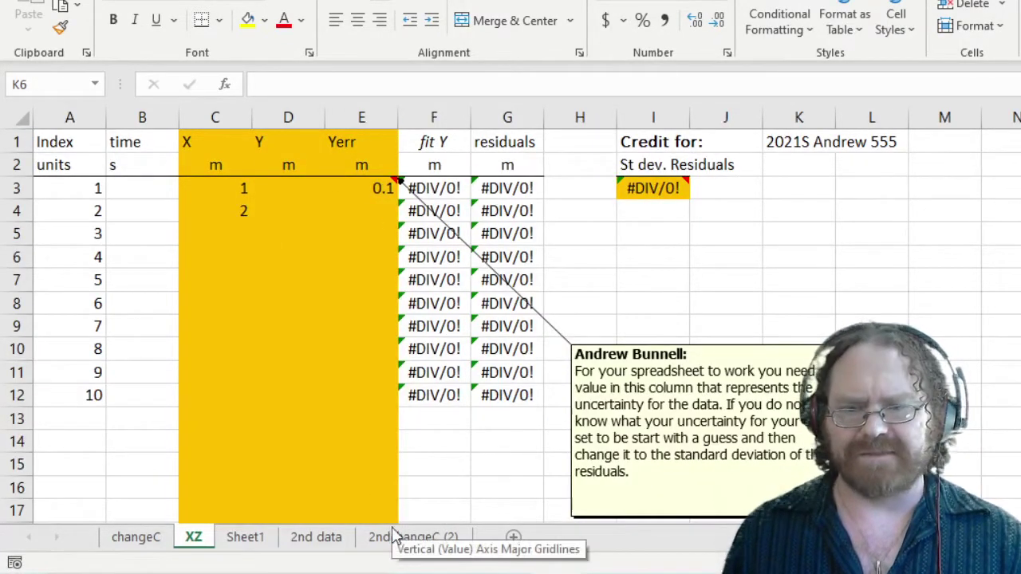
Step: Copy the ten periods from Sheet1 and paste them as values into D3 of the XZ sheet
{"action": "left_click", "coordinate": [247, 542]}
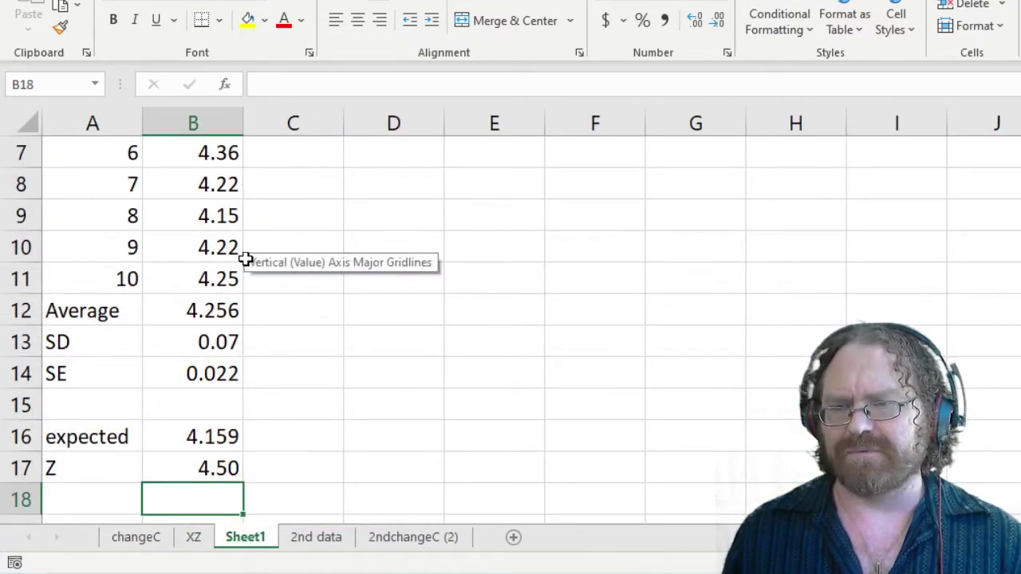
{"action": "left_click", "coordinate": [315, 373]}
{"action": "scroll", "coordinate": [315, 373], "scroll_direction": "up", "scroll_amount": 2}
{"action": "left_click_drag", "start_coordinate": [194, 185], "coordinate": [222, 469]}
{"action": "key", "text": "ctrl+c"}
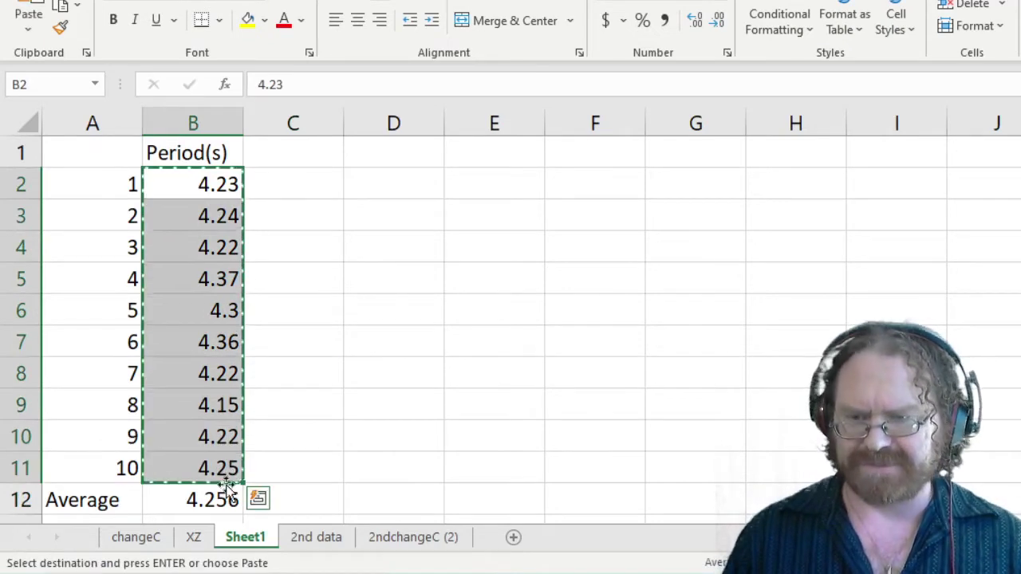
{"action": "left_click", "coordinate": [195, 538]}
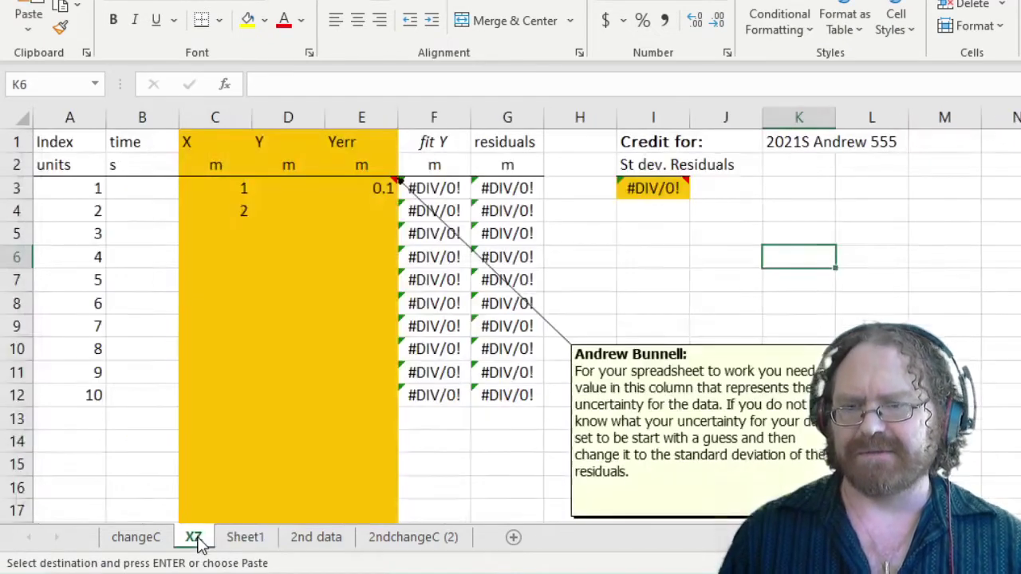
{"action": "left_click", "coordinate": [295, 189]}
{"action": "right_click", "coordinate": [295, 189]}
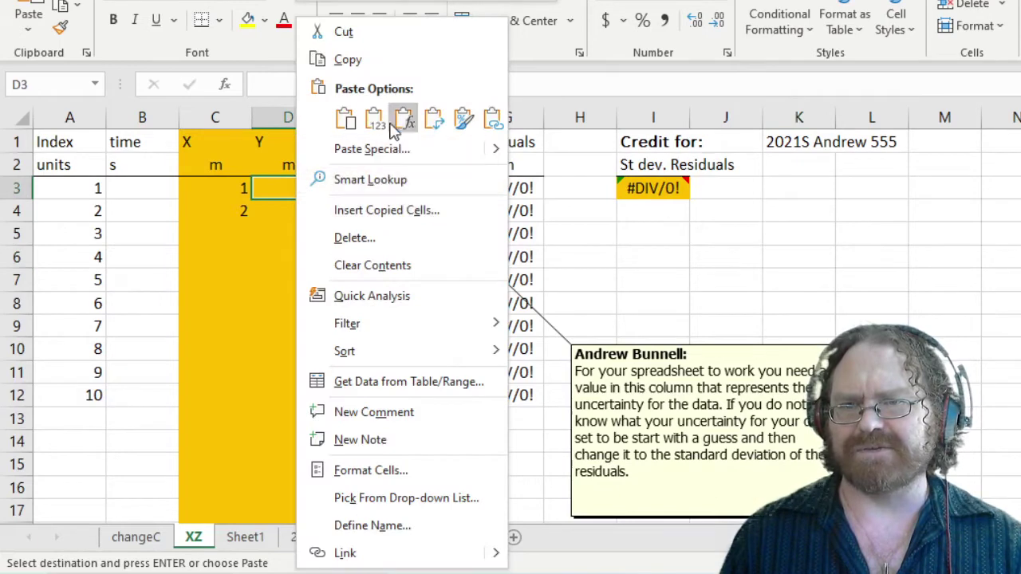
{"action": "left_click", "coordinate": [378, 128]}
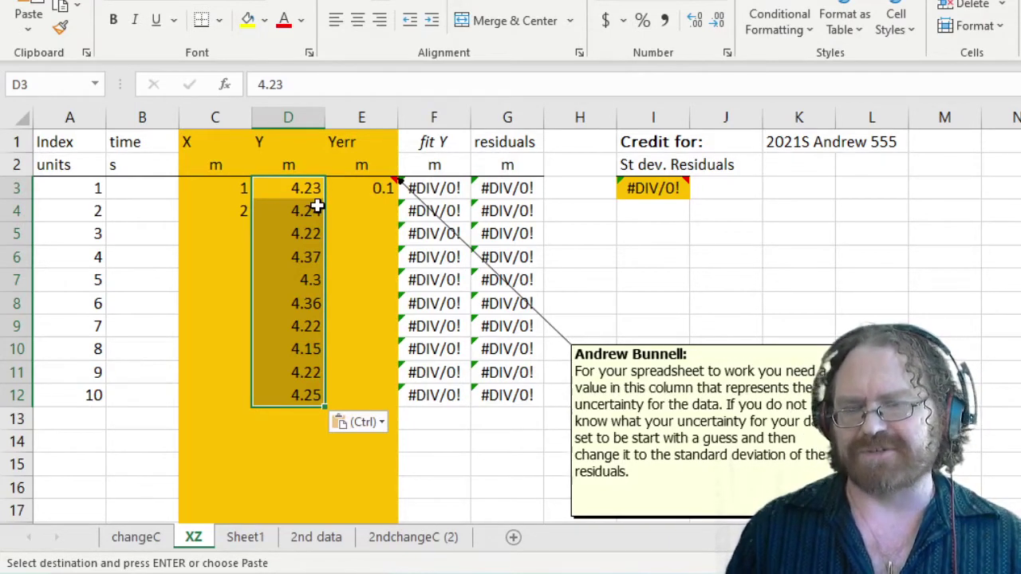
Step: Enter 2 as the second X value in C4 and select C3:C4
{"action": "left_click", "coordinate": [242, 192]}
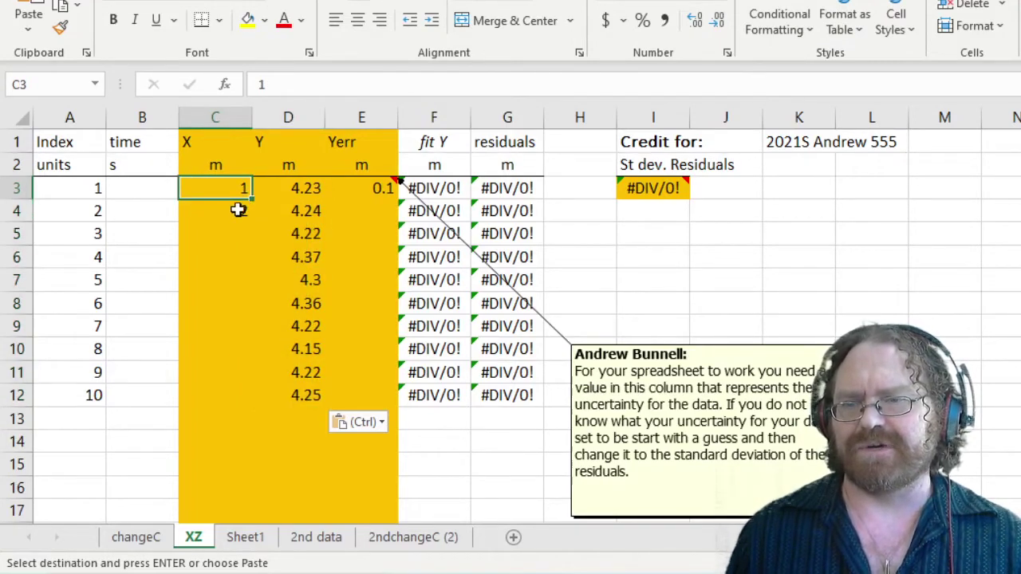
{"action": "left_click", "coordinate": [238, 210]}
{"action": "type", "text": "2"}
{"action": "left_click", "coordinate": [238, 188]}
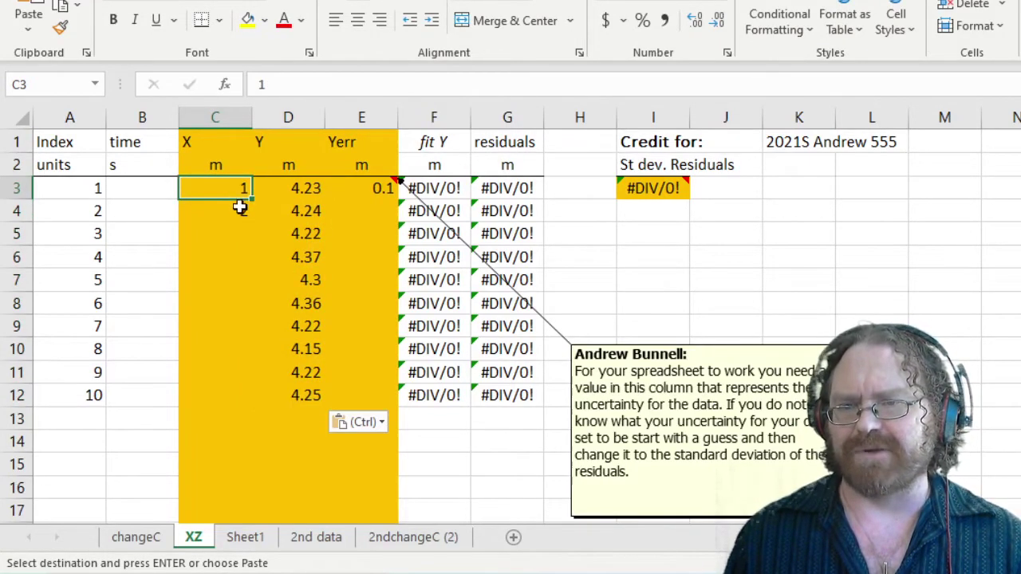
{"action": "left_click", "coordinate": [240, 205]}
{"action": "left_click_drag", "start_coordinate": [244, 191], "coordinate": [226, 399]}
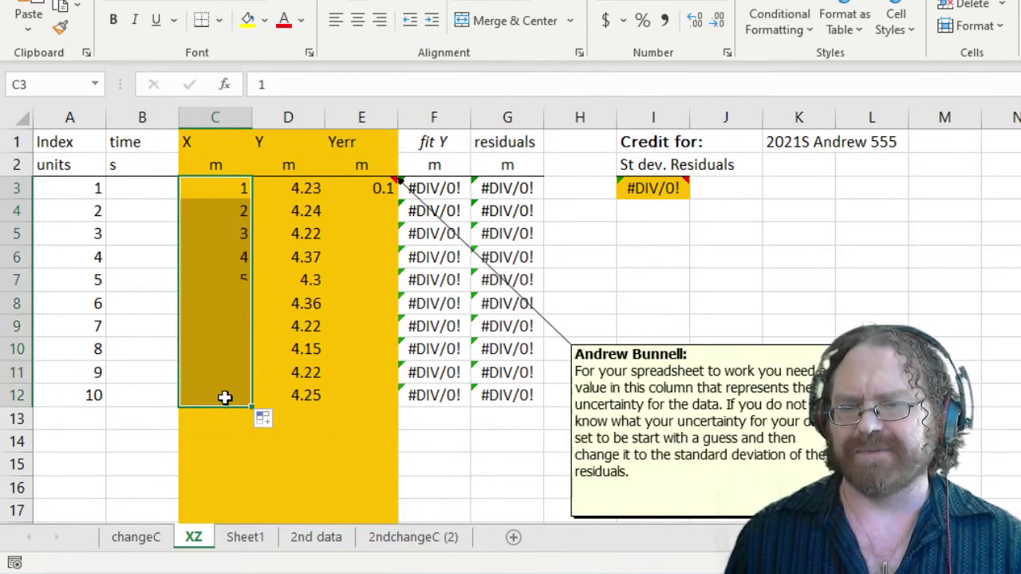
Step: Copy the 0.06818 standard deviation from Sheet1 B13 and paste it as values into XZ's E3:E12
{"action": "left_click", "coordinate": [380, 188]}
{"action": "double_click", "coordinate": [398, 201]}
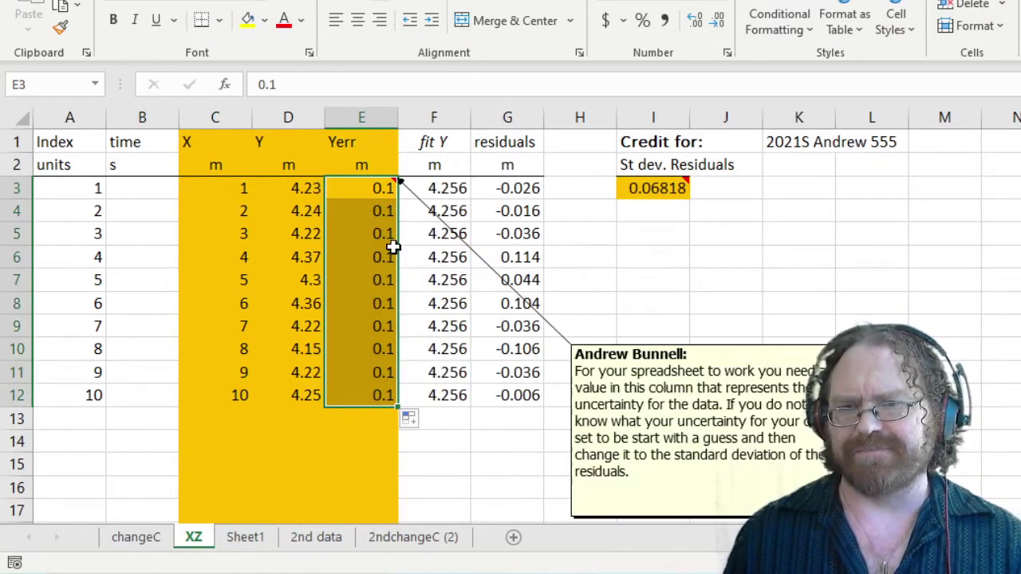
{"action": "left_click", "coordinate": [253, 537]}
{"action": "scroll", "coordinate": [251, 460], "scroll_direction": "down", "scroll_amount": 2}
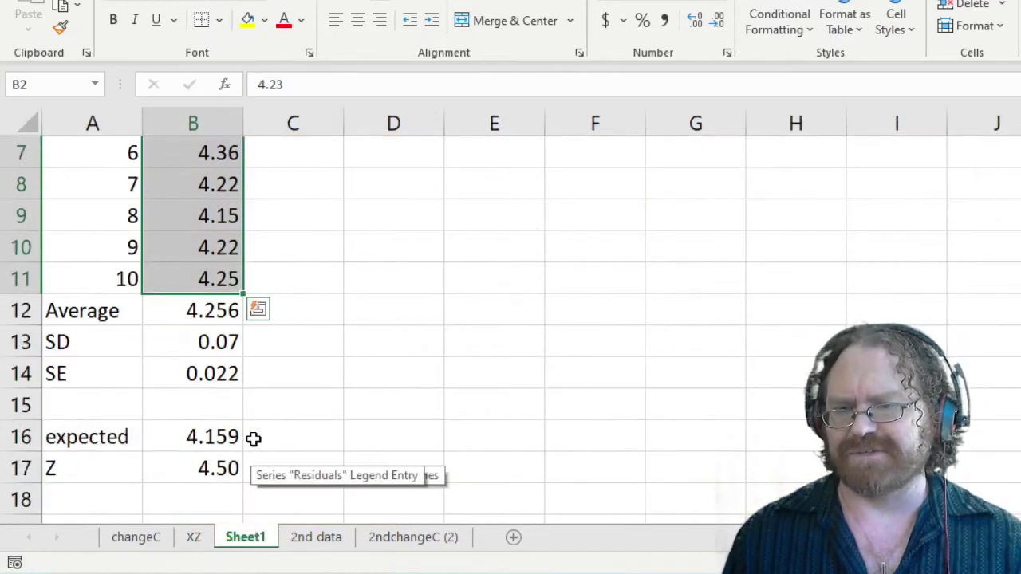
{"action": "left_click", "coordinate": [210, 343]}
{"action": "key", "text": "ctrl+c"}
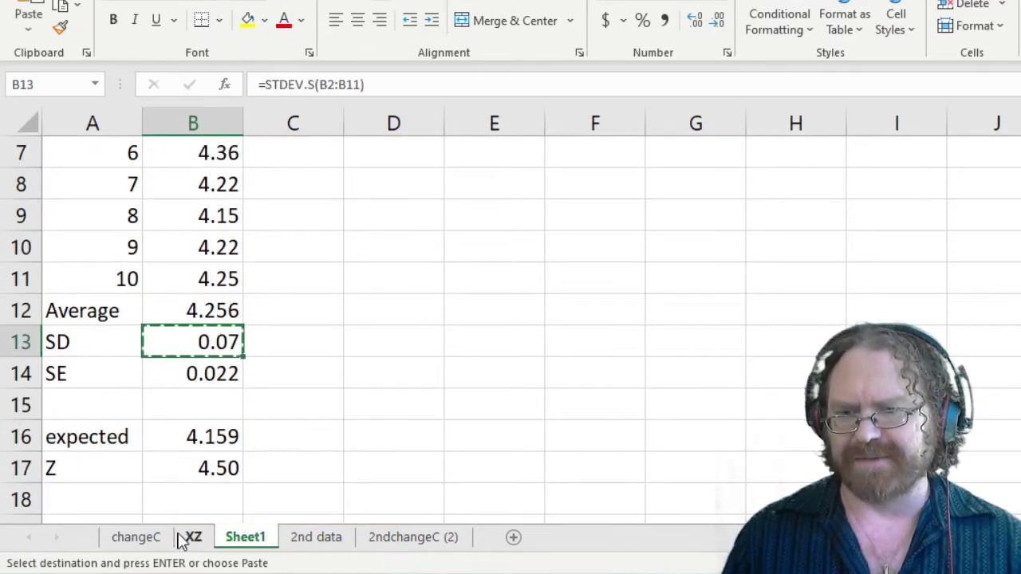
{"action": "left_click", "coordinate": [193, 537]}
{"action": "right_click", "coordinate": [372, 188]}
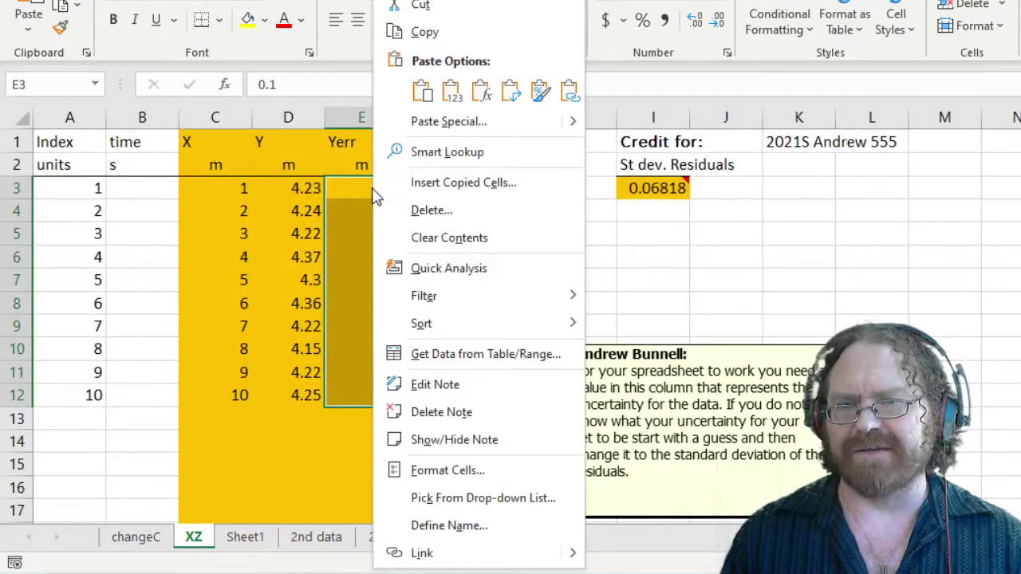
{"action": "left_click", "coordinate": [460, 96]}
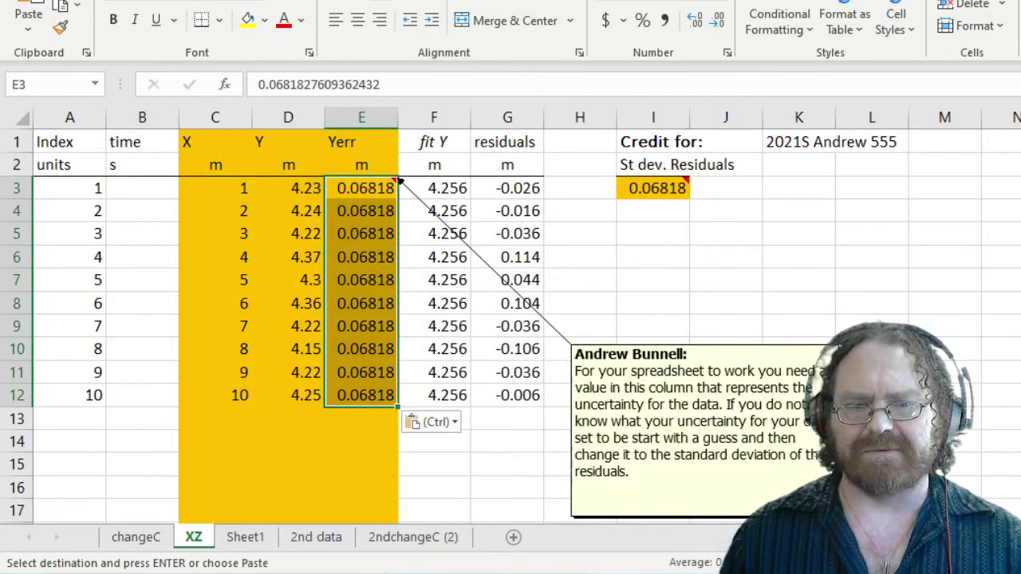
Step: Rerun the XZ regression with the new uncertainties and review the fit chart and Residuals Plot (a1 = 4.256, chi^2 = 9)
{"action": "scroll", "coordinate": [527, 316], "scroll_direction": "right", "scroll_amount": 6}
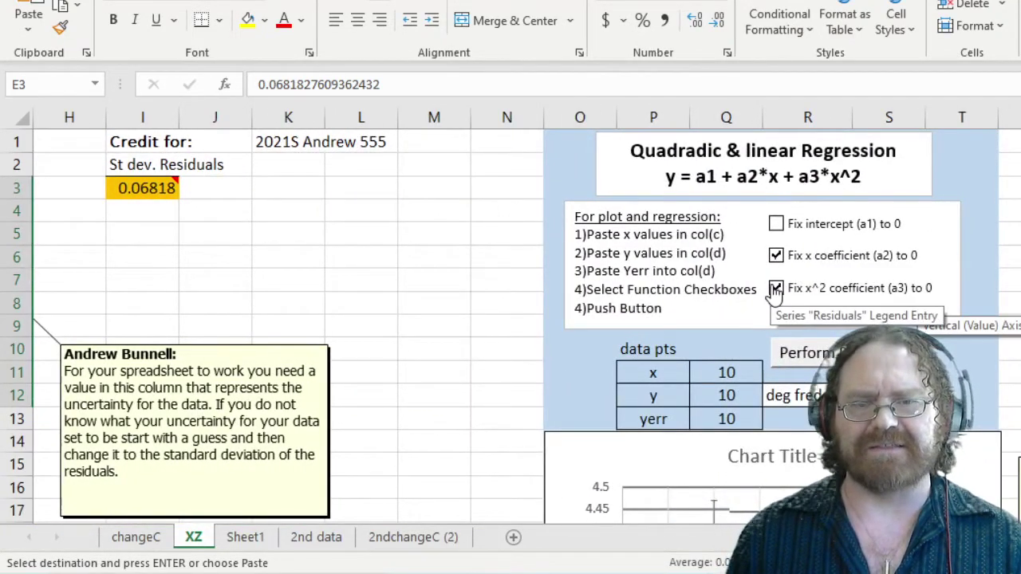
{"action": "scroll", "coordinate": [848, 264], "scroll_direction": "down", "scroll_amount": 1}
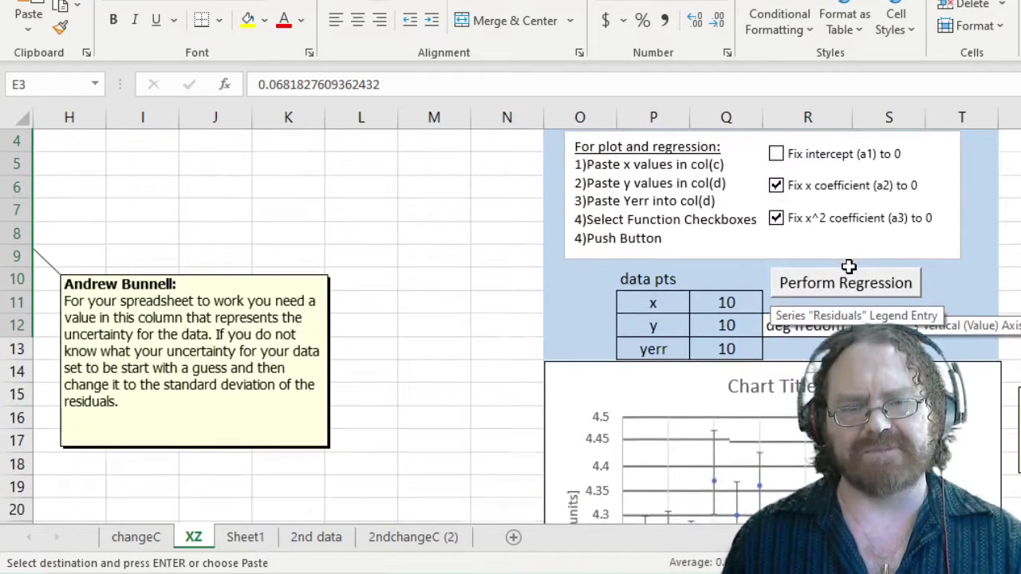
{"action": "scroll", "coordinate": [848, 233], "scroll_direction": "down", "scroll_amount": 1}
{"action": "left_click", "coordinate": [848, 221]}
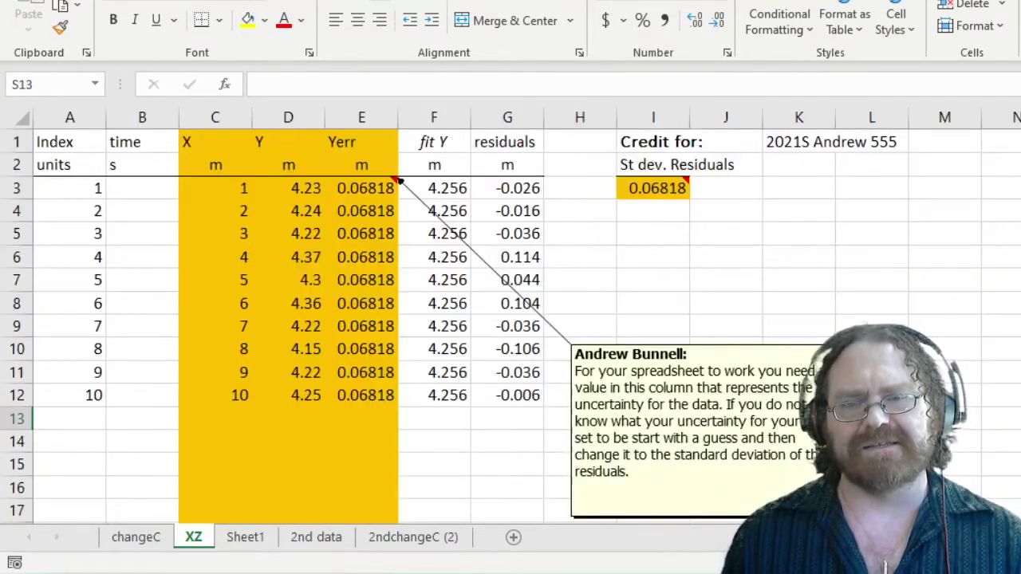
{"action": "scroll", "coordinate": [951, 367], "scroll_direction": "right", "scroll_amount": 3}
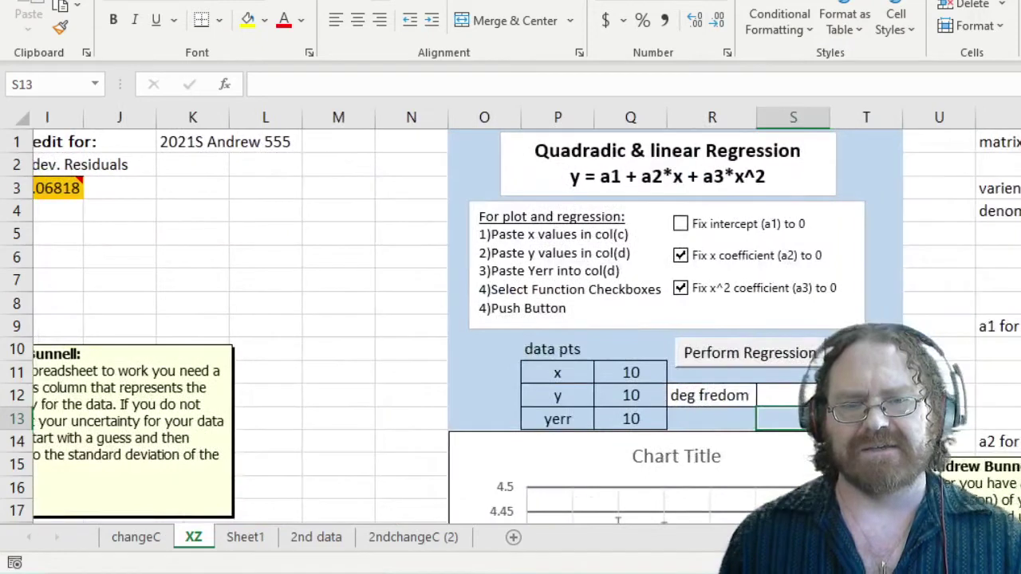
{"action": "scroll", "coordinate": [974, 336], "scroll_direction": "down", "scroll_amount": 4}
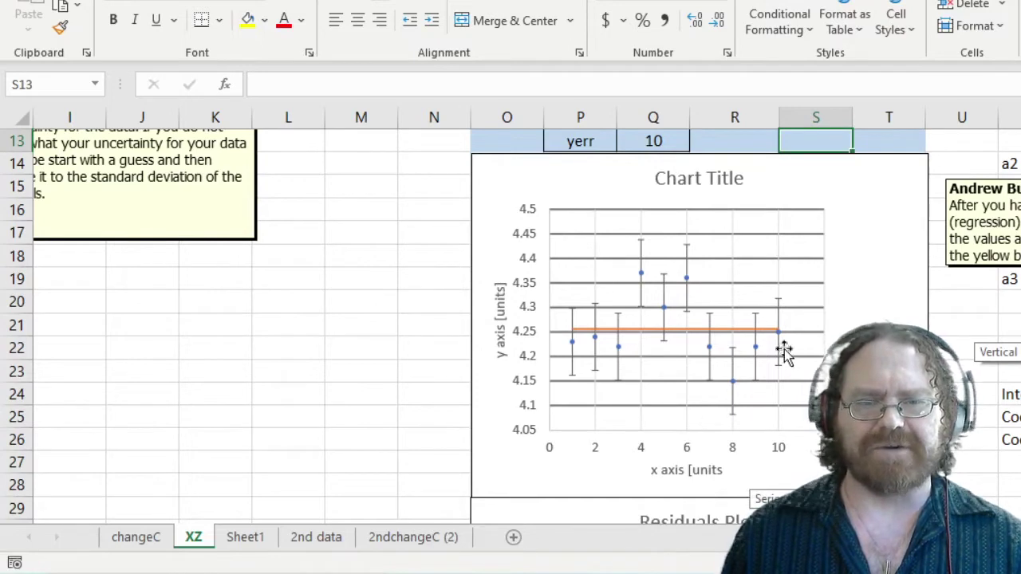
{"action": "scroll", "coordinate": [982, 448], "scroll_direction": "down", "scroll_amount": 5}
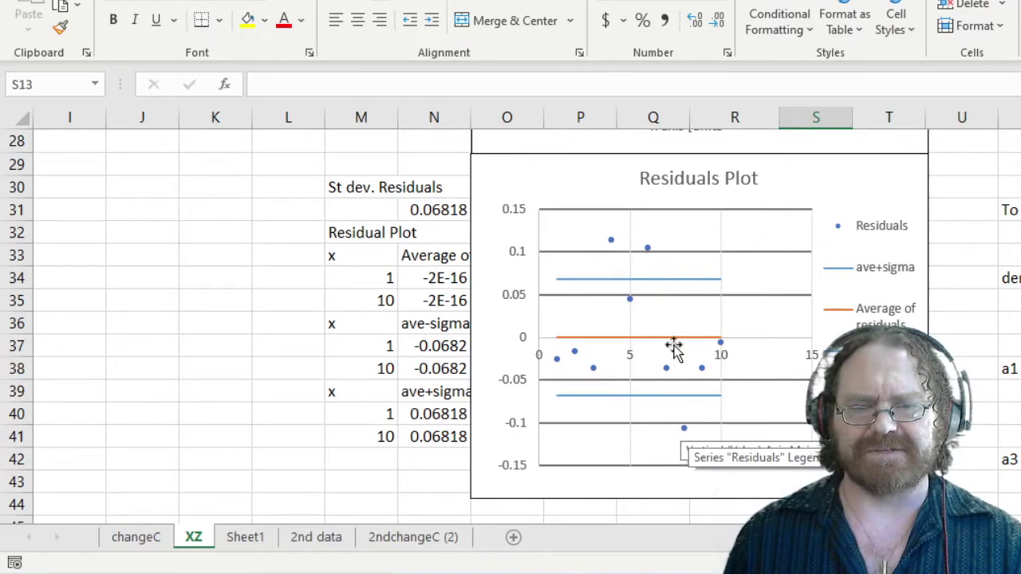
{"action": "scroll", "coordinate": [983, 375], "scroll_direction": "right", "scroll_amount": 7}
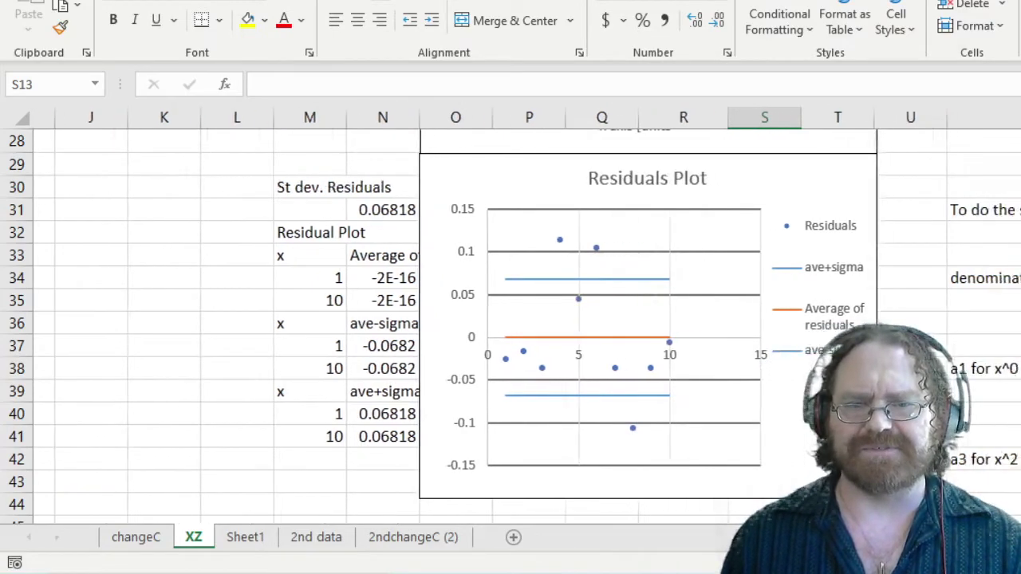
Step: Adjust the decimals on X24:Y24 so a1 shows 4.256 and its standard error 0.022
{"action": "scroll", "coordinate": [983, 374], "scroll_direction": "up", "scroll_amount": 4}
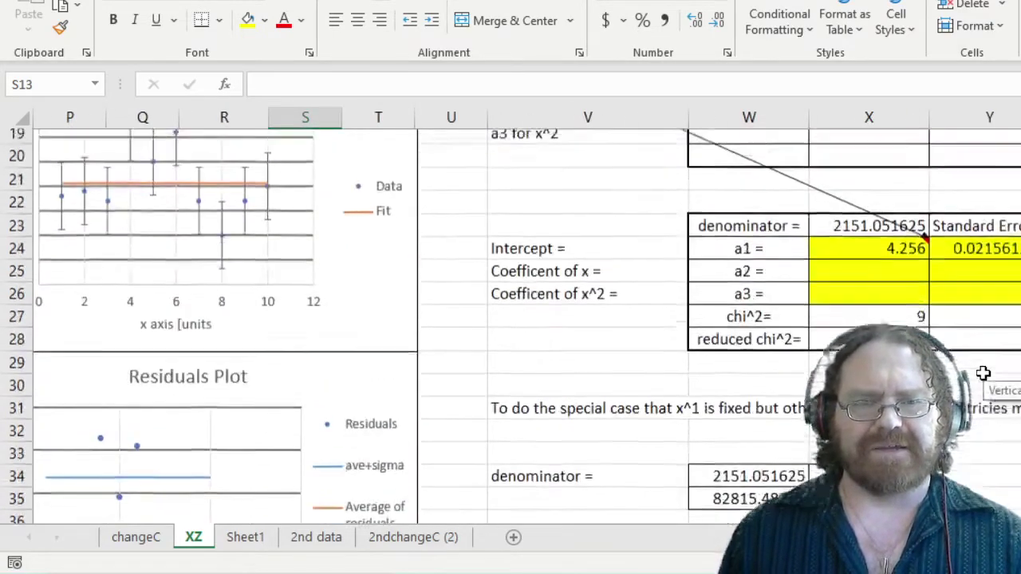
{"action": "left_click_drag", "start_coordinate": [909, 326], "coordinate": [981, 327]}
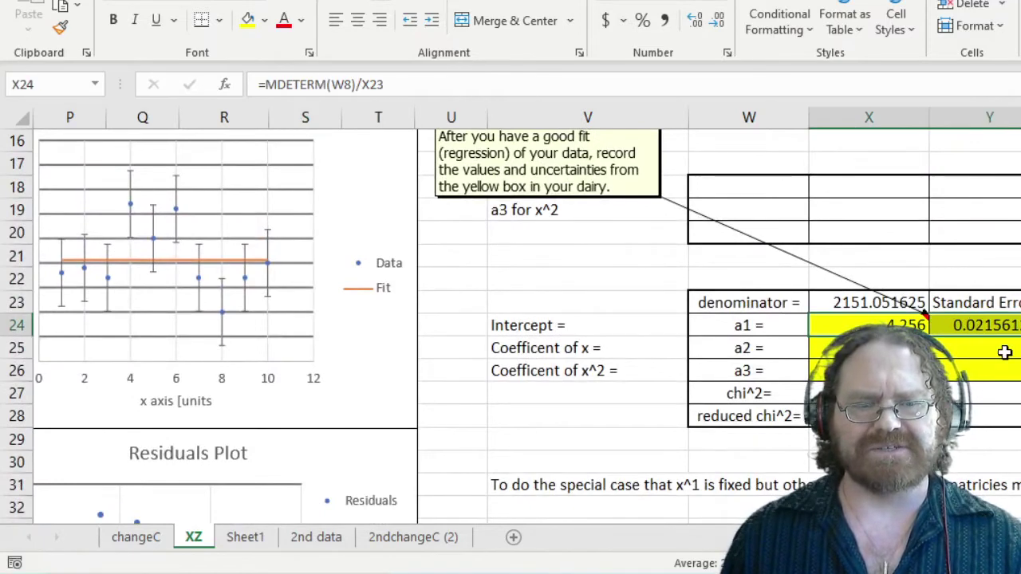
{"action": "left_click", "coordinate": [719, 25]}
{"action": "left_click", "coordinate": [695, 22]}
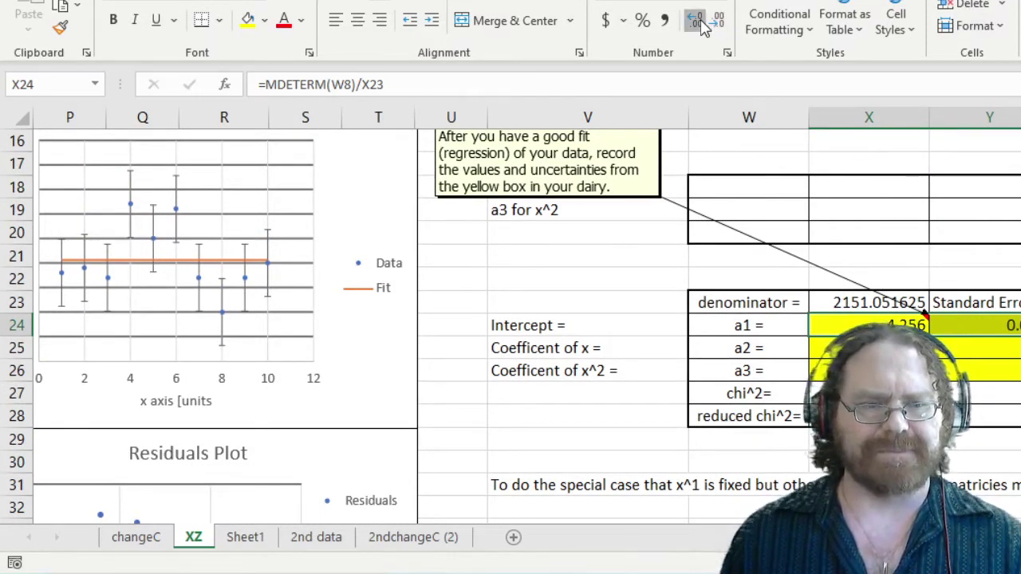
{"action": "left_click", "coordinate": [696, 22]}
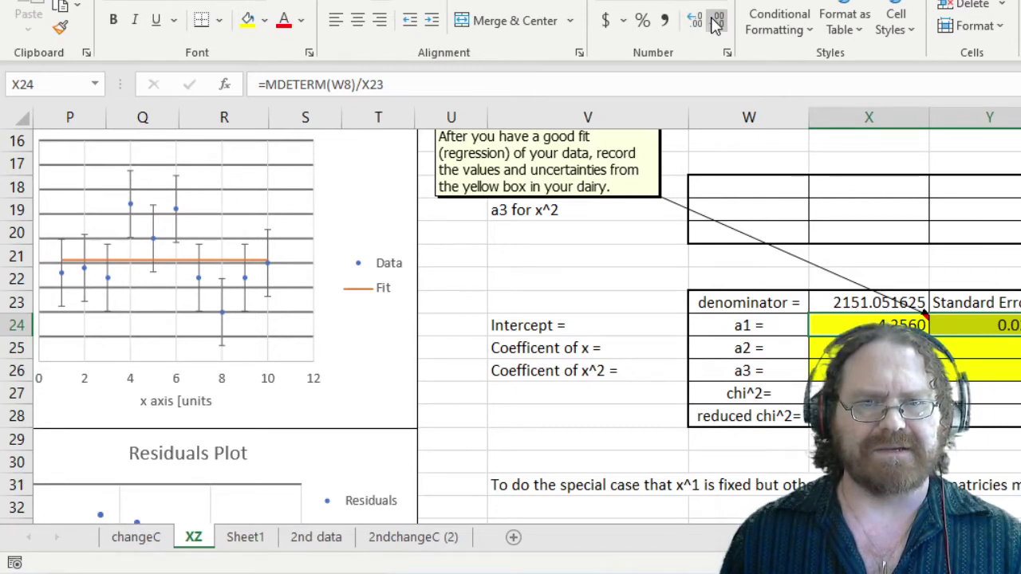
{"action": "left_click", "coordinate": [717, 22]}
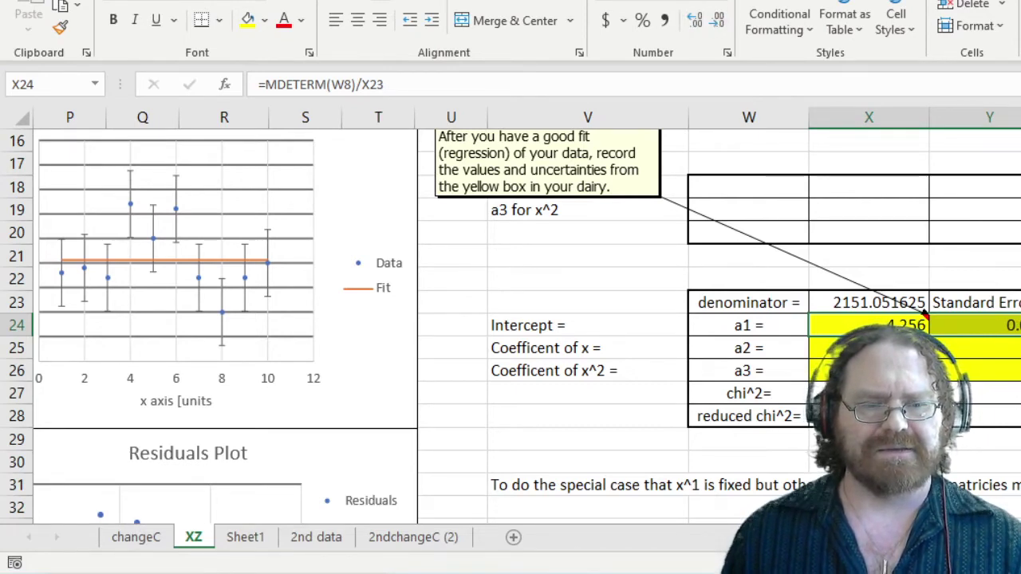
Step: Check the standard error formula in Y24 and the empty a2 cell, then reselect a1 in X24
{"action": "scroll", "coordinate": [964, 325], "scroll_direction": "right", "scroll_amount": 2}
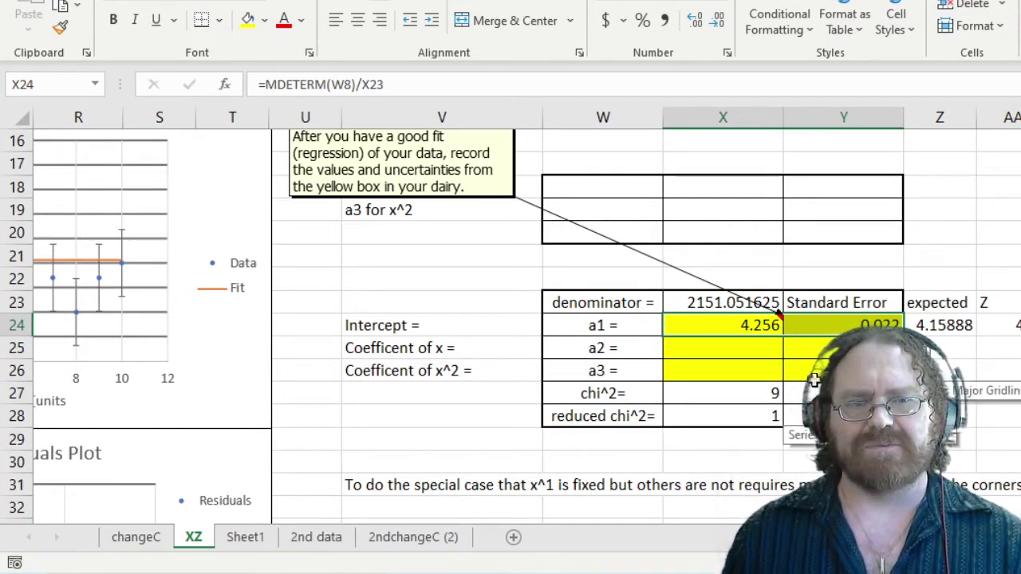
{"action": "left_click", "coordinate": [881, 324]}
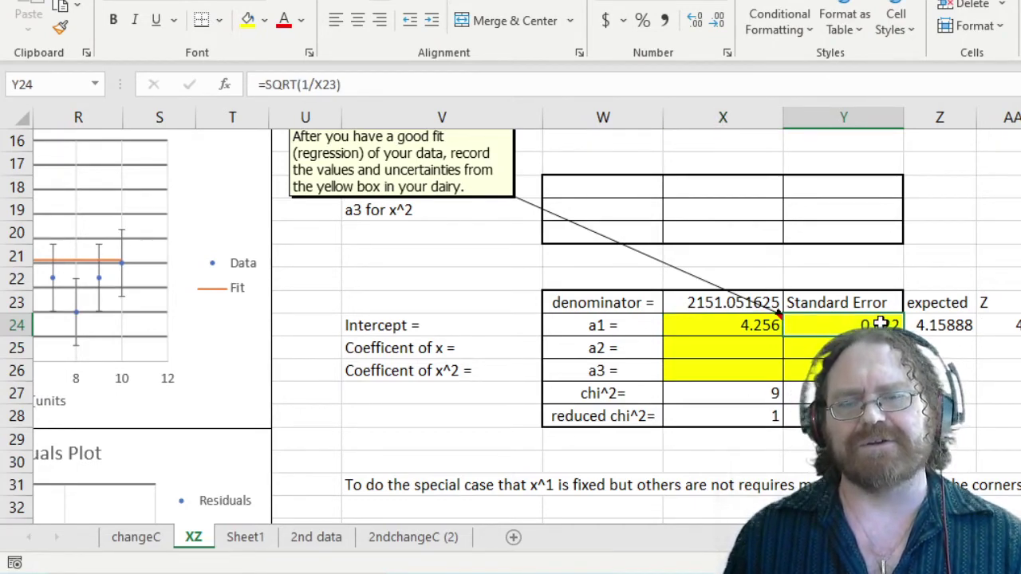
{"action": "left_click", "coordinate": [758, 341]}
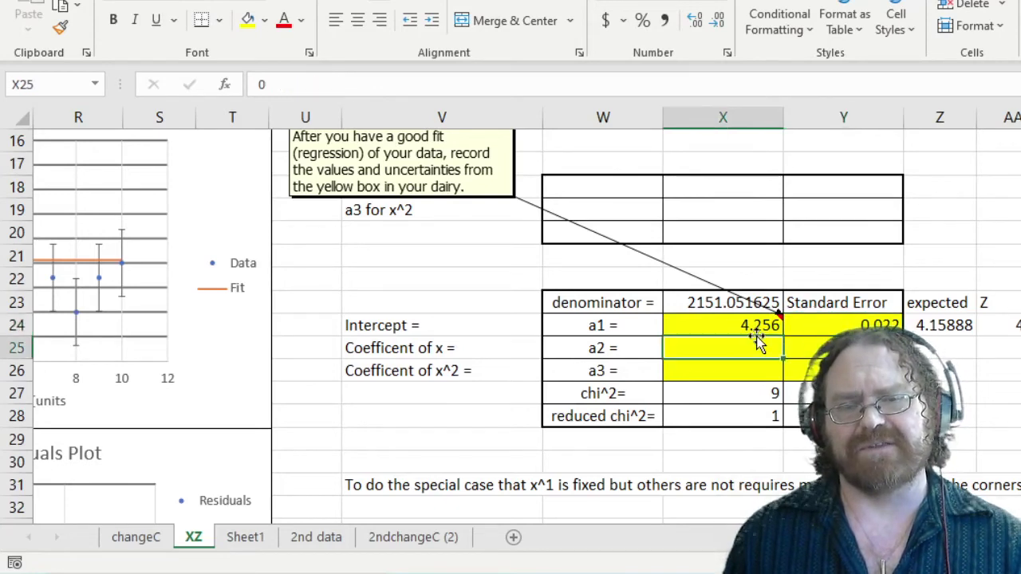
{"action": "left_click", "coordinate": [754, 325]}
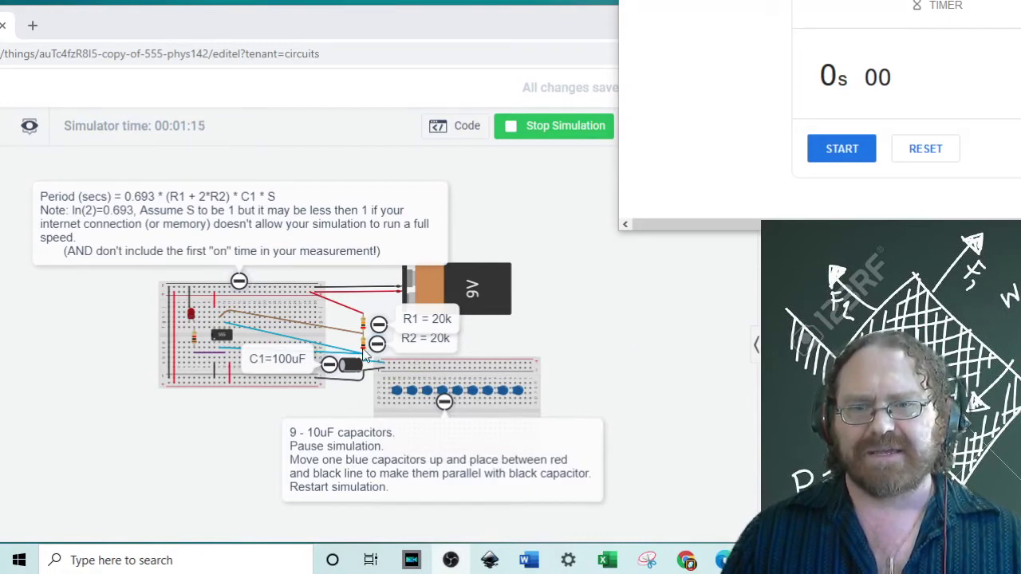
Step: Stop the simulation and drag the blue 10uF capacitors up into the top rail beside C1
{"action": "left_click", "coordinate": [559, 129]}
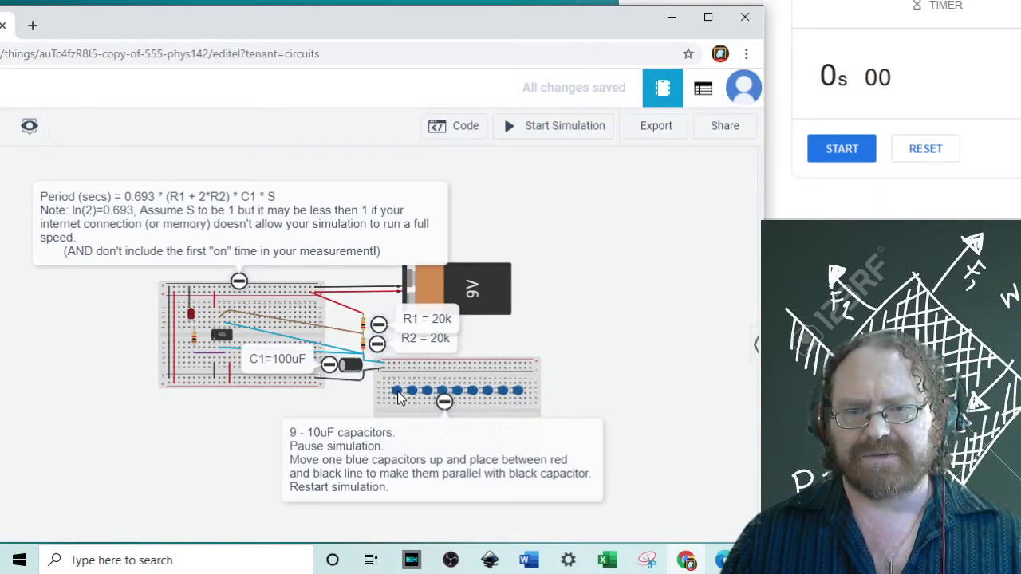
{"action": "left_click", "coordinate": [397, 392]}
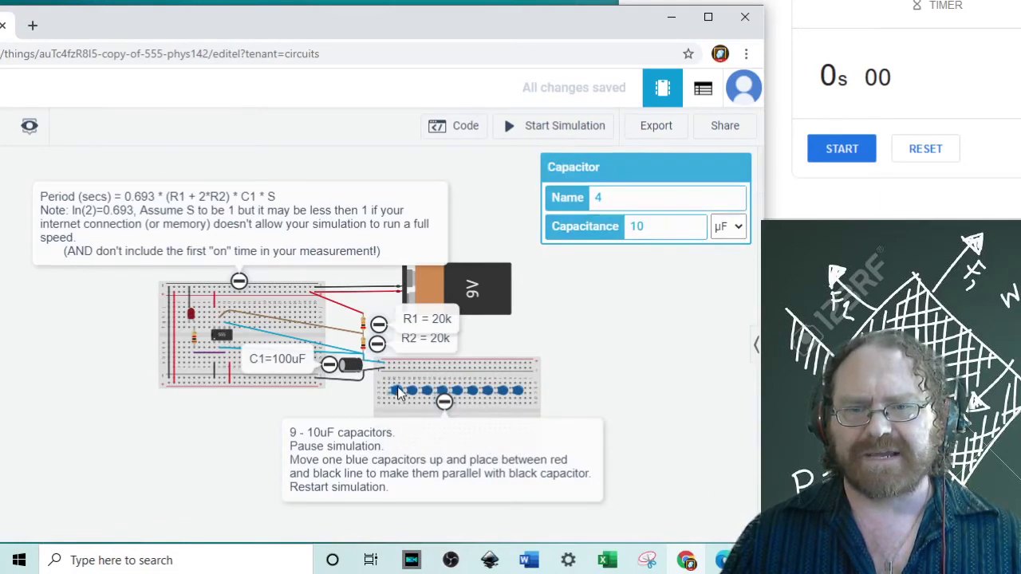
{"action": "left_click_drag", "start_coordinate": [399, 391], "coordinate": [399, 365]}
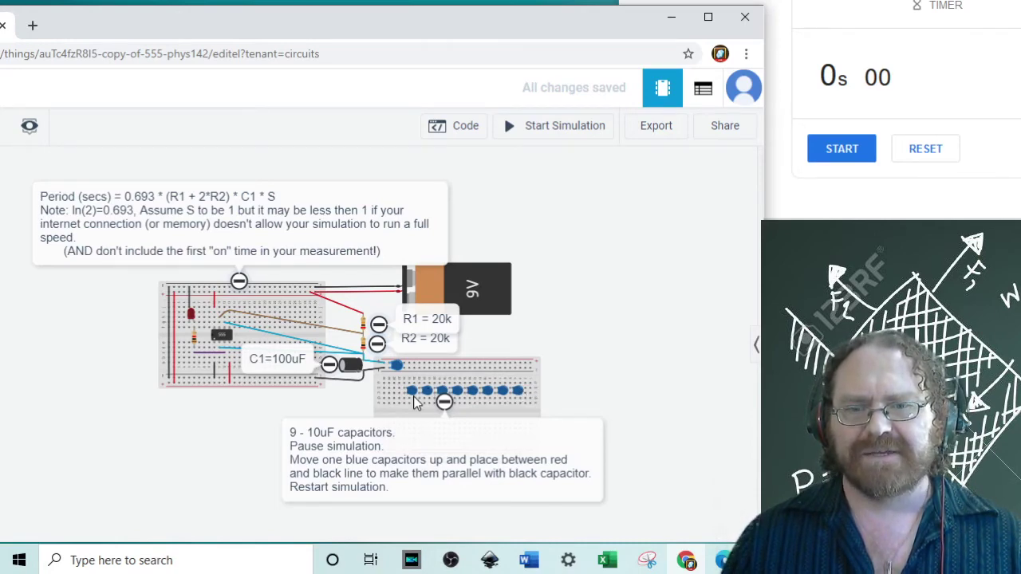
{"action": "mouse_move", "coordinate": [414, 397]}
{"action": "left_mouse_down"}
{"action": "mouse_move", "coordinate": [405, 367]}
{"action": "mouse_move", "coordinate": [423, 363]}
{"action": "mouse_move", "coordinate": [429, 397]}
{"action": "mouse_move", "coordinate": [433, 369]}
{"action": "mouse_move", "coordinate": [447, 415]}
{"action": "mouse_move", "coordinate": [438, 369]}
{"action": "mouse_move", "coordinate": [477, 366]}
{"action": "mouse_move", "coordinate": [483, 377]}
{"action": "mouse_move", "coordinate": [508, 366]}
{"action": "left_mouse_up"}
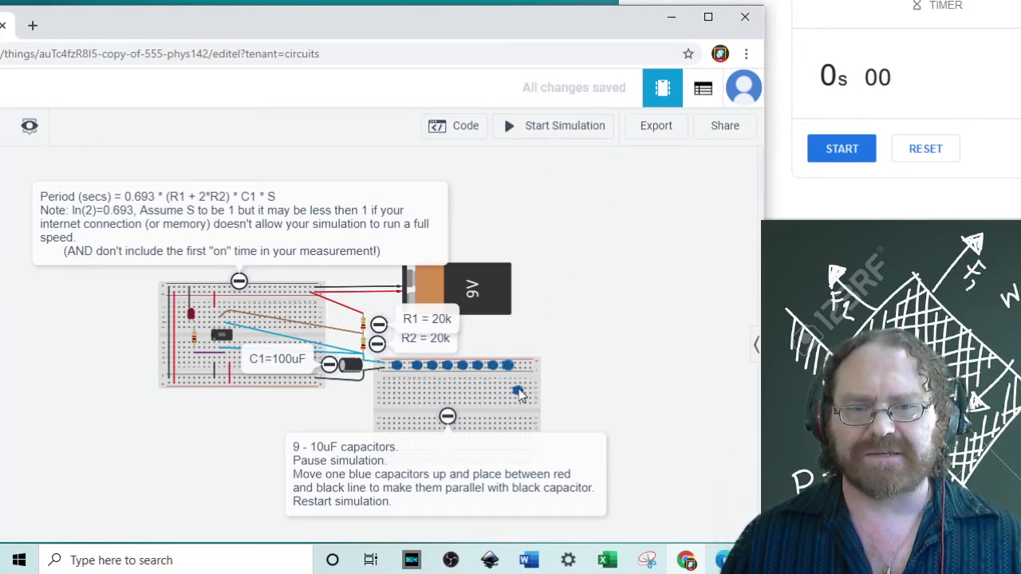
{"action": "left_click_drag", "start_coordinate": [518, 391], "coordinate": [525, 366]}
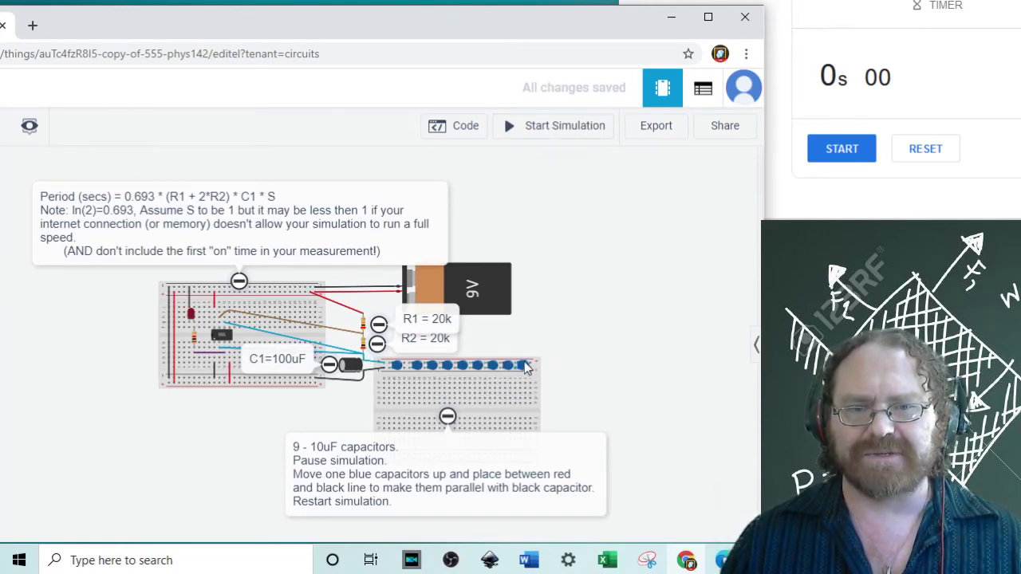
Step: Restart the simulation and time the LED blinking with the online stopwatch, measuring an 8.00 s period
{"action": "left_click", "coordinate": [564, 128]}
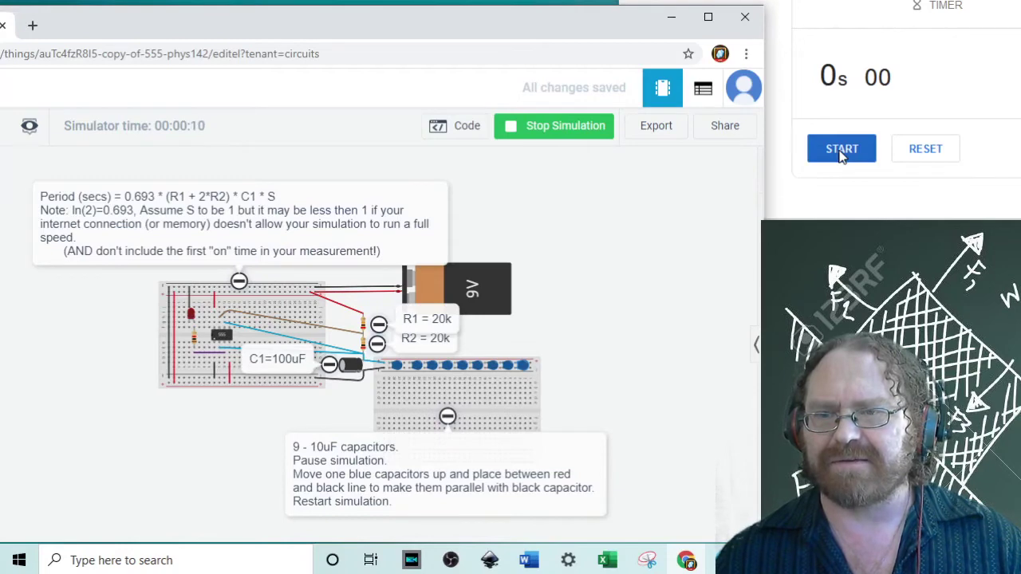
{"action": "left_click", "coordinate": [841, 155]}
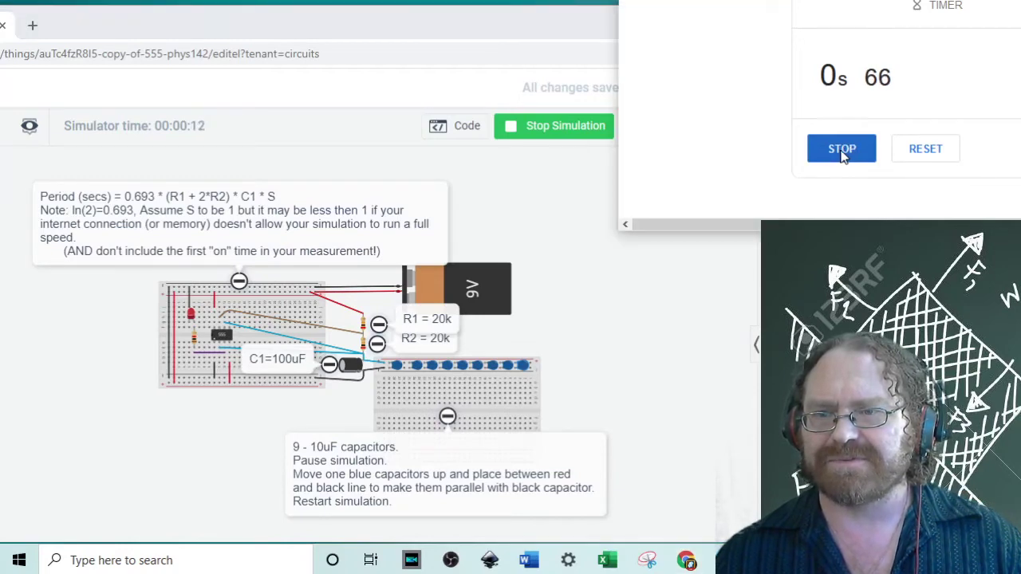
{"action": "left_click", "coordinate": [904, 151]}
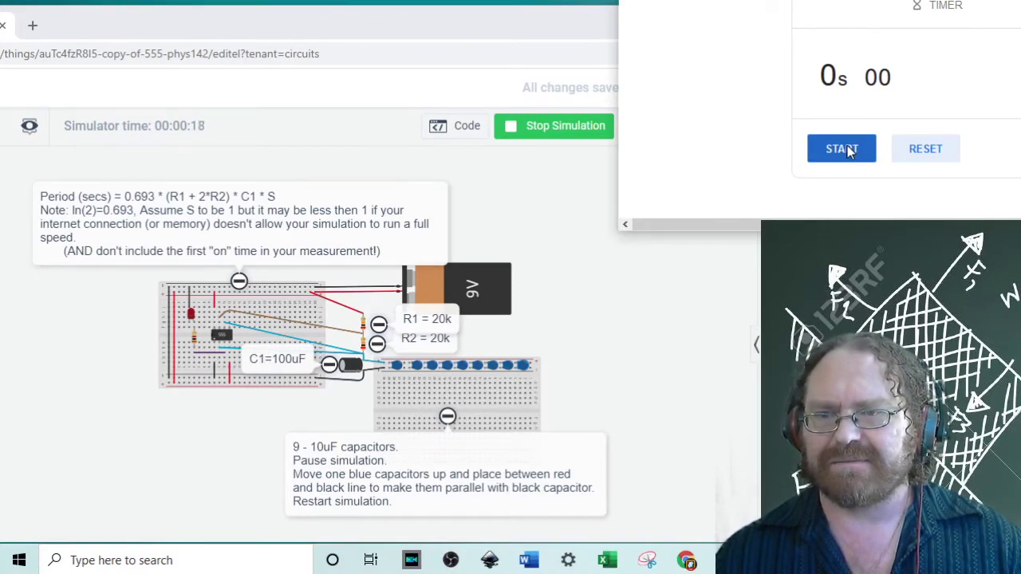
{"action": "left_click", "coordinate": [847, 152]}
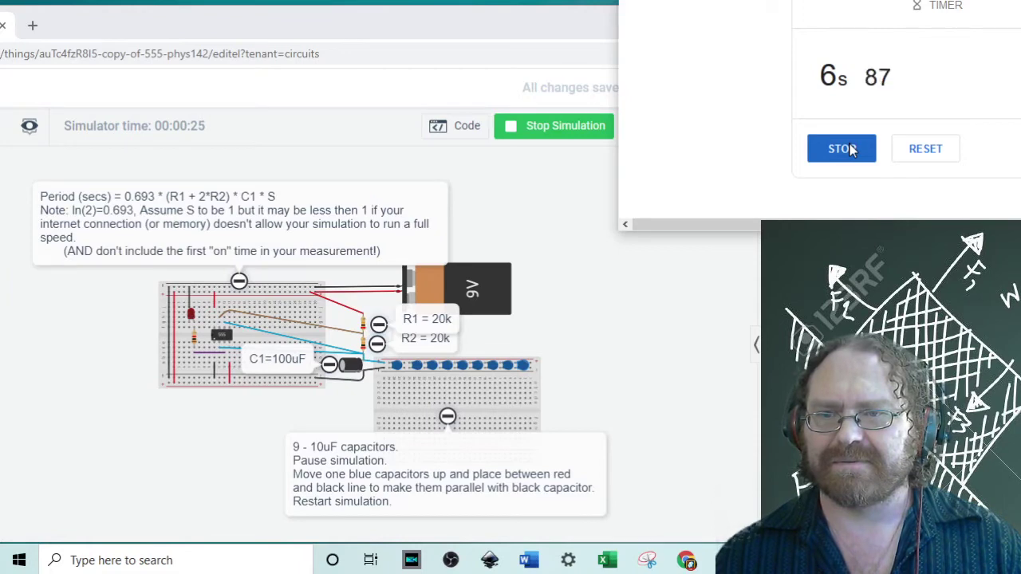
{"action": "left_click", "coordinate": [851, 149]}
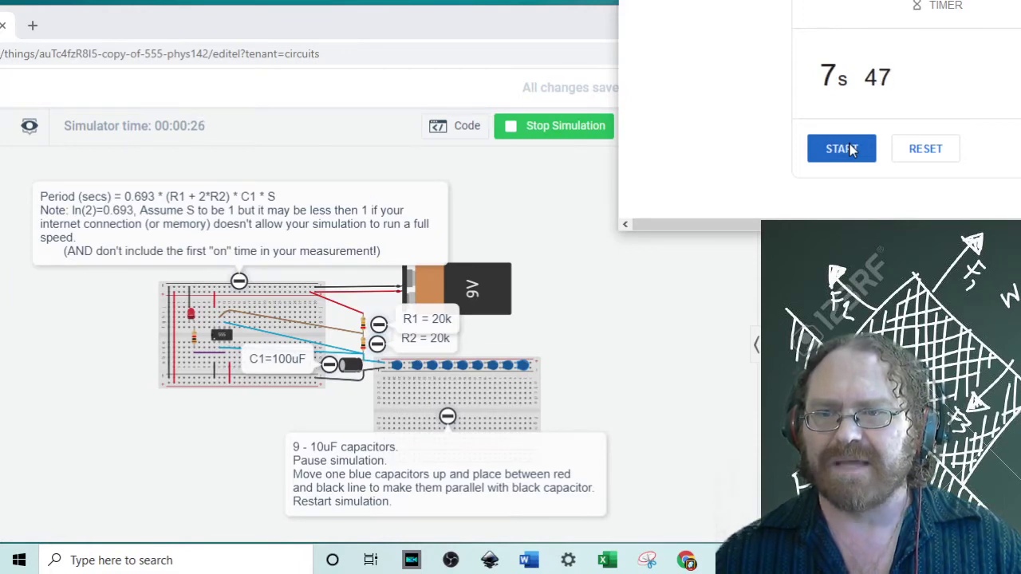
{"action": "left_click", "coordinate": [938, 152]}
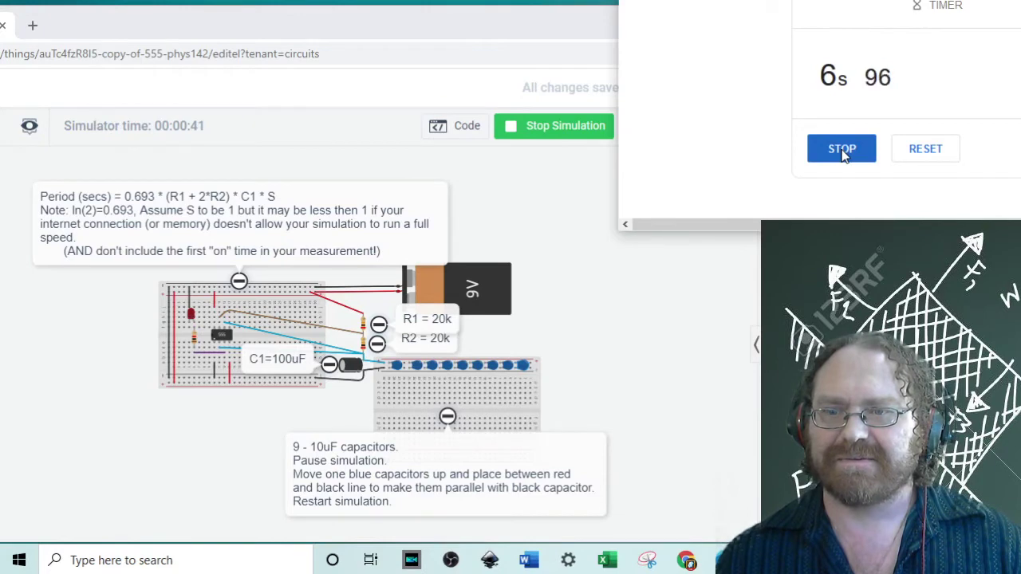
{"action": "left_click", "coordinate": [843, 151]}
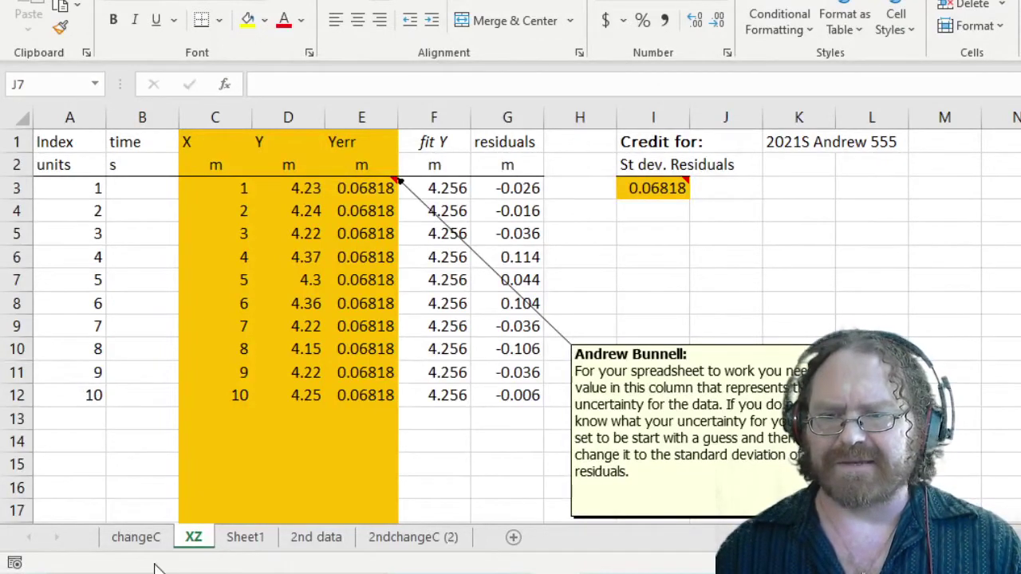
Step: Duplicate the XZ sheet as XZ (2) using Move or Copy with Create a copy ticked
{"action": "left_click", "coordinate": [193, 539]}
{"action": "right_click", "coordinate": [192, 539]}
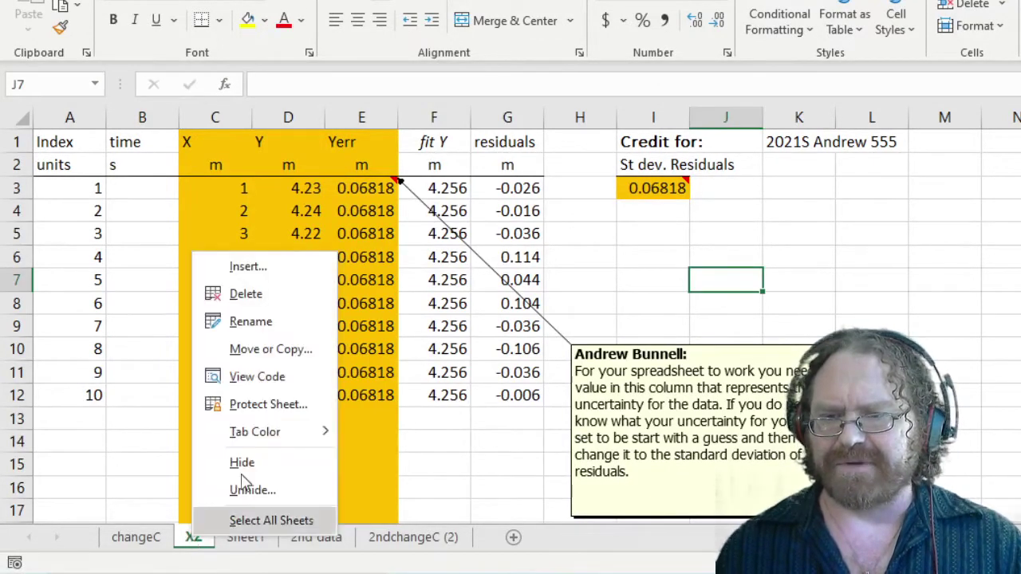
{"action": "left_click", "coordinate": [292, 359]}
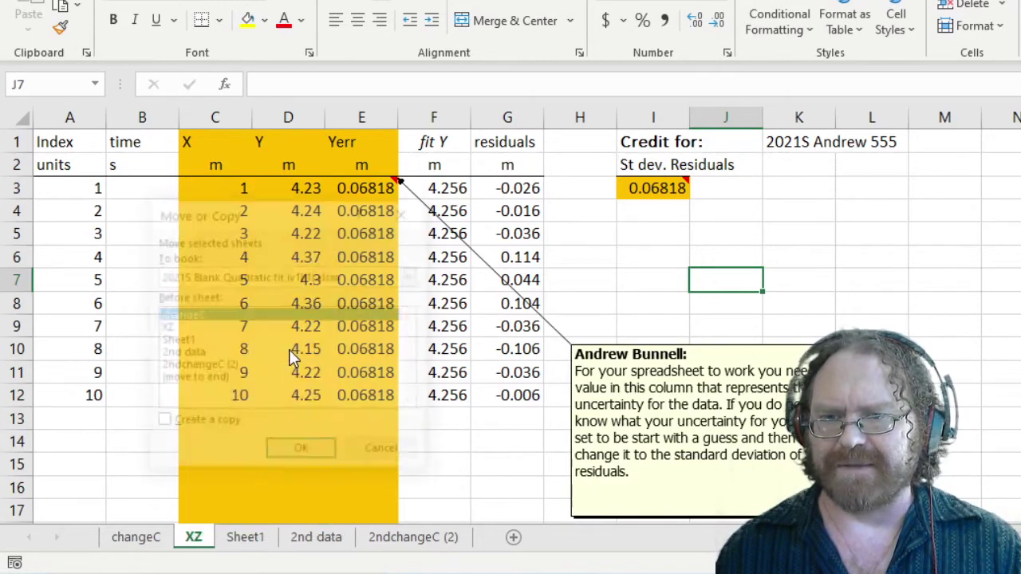
{"action": "left_click", "coordinate": [162, 425]}
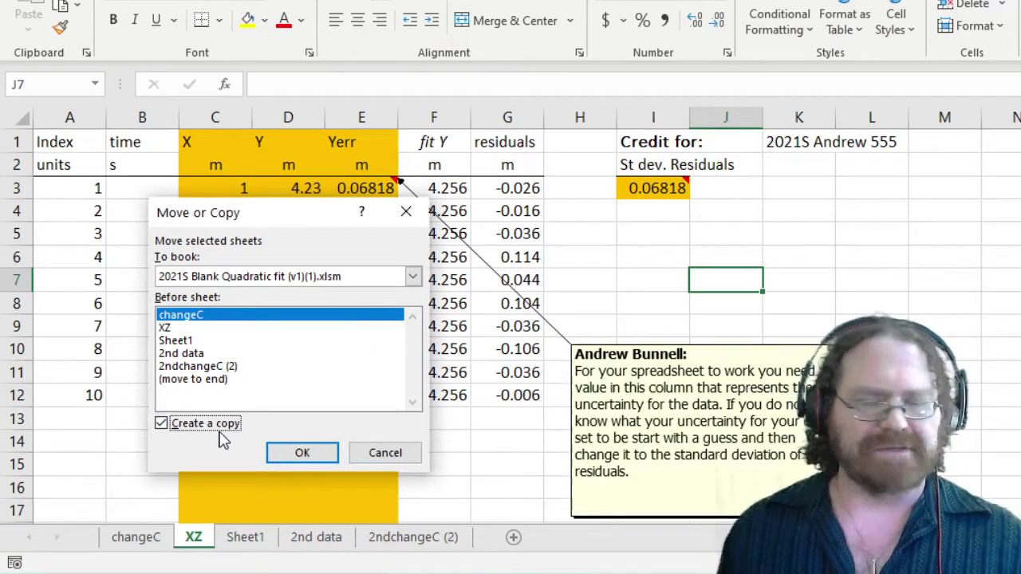
{"action": "left_click", "coordinate": [301, 455]}
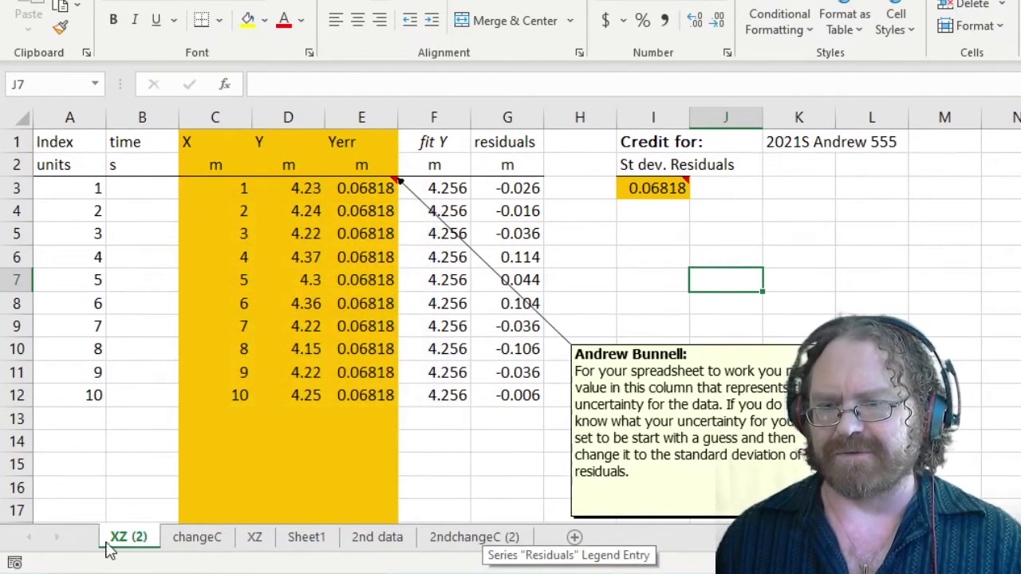
Step: Give the XZ (2) tab a colour and open the changeC sheet
{"action": "right_click", "coordinate": [120, 541]}
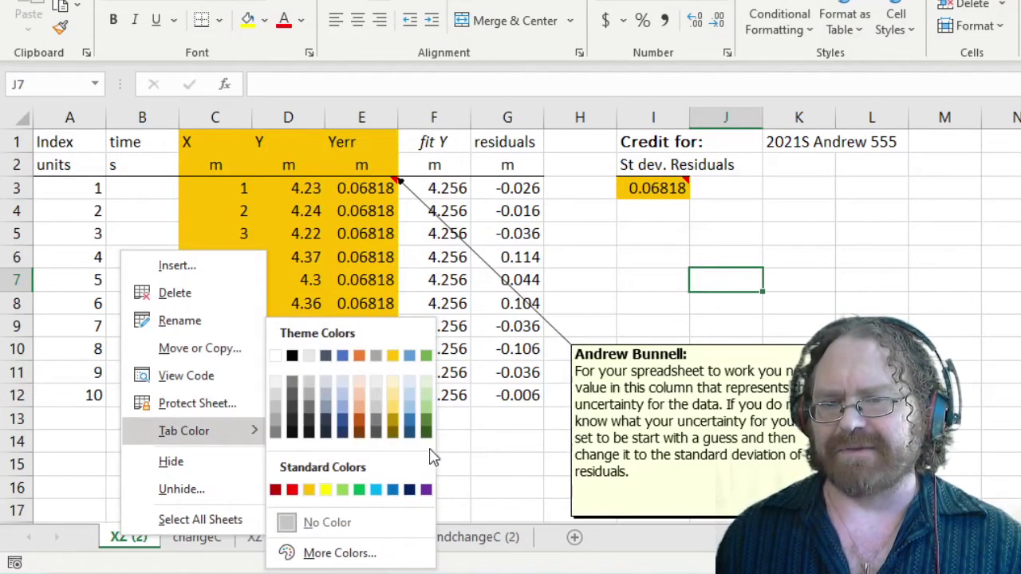
{"action": "left_click", "coordinate": [425, 488]}
{"action": "left_click", "coordinate": [198, 542]}
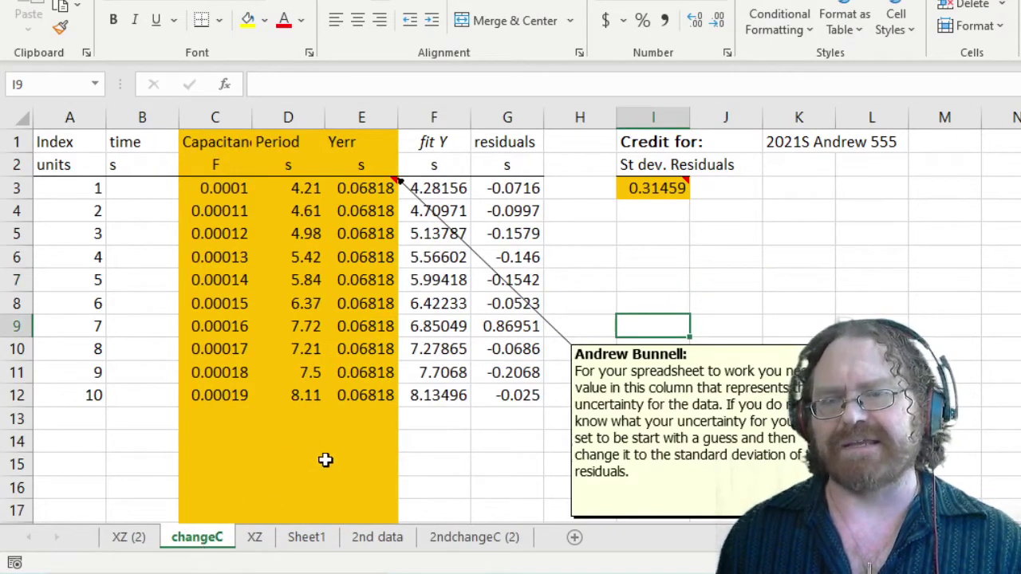
{"action": "left_click", "coordinate": [223, 188]}
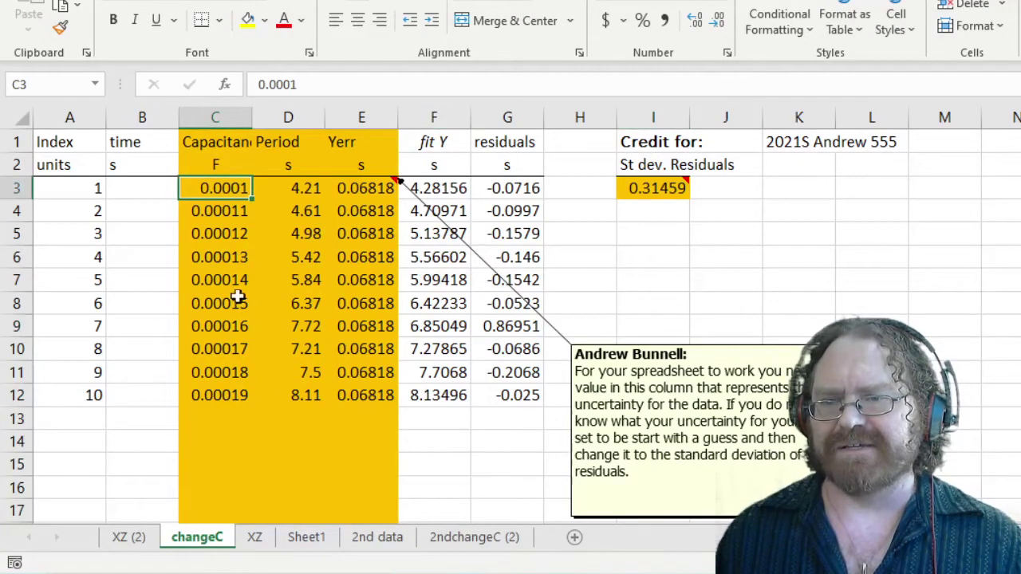
{"action": "left_click", "coordinate": [212, 396]}
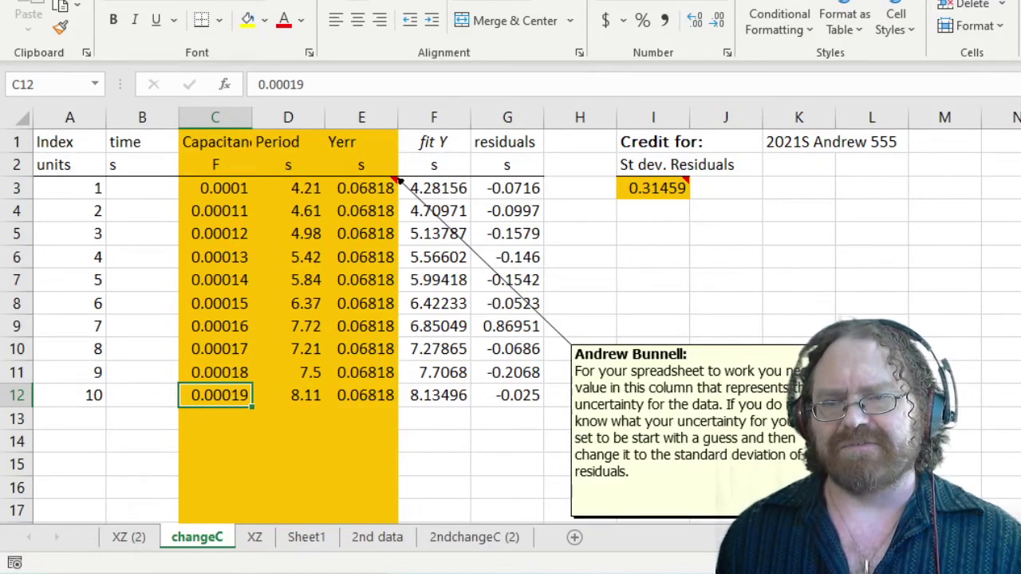
{"action": "scroll", "coordinate": [527, 316], "scroll_direction": "right", "scroll_amount": 5}
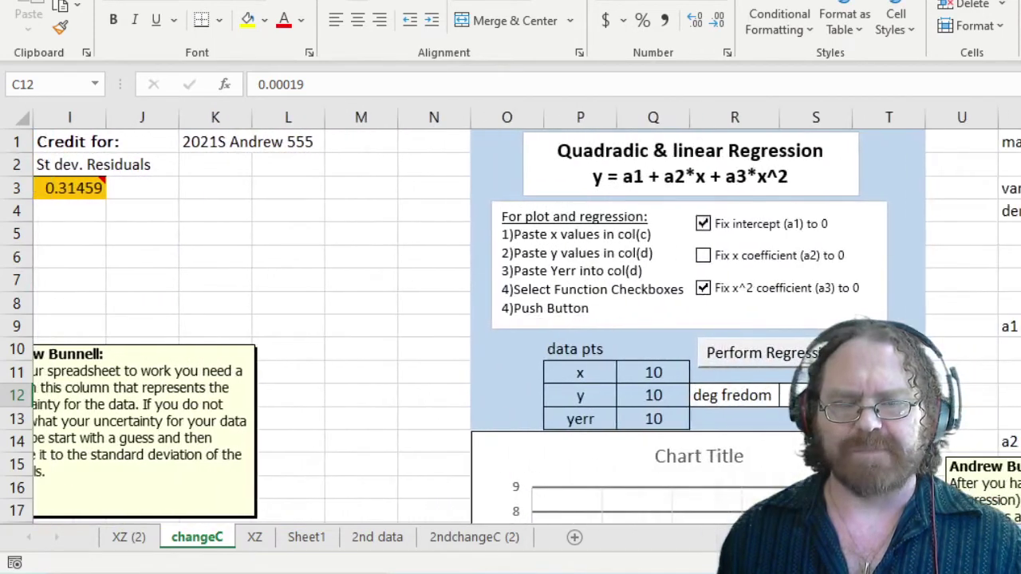
{"action": "left_click", "coordinate": [703, 224]}
Step: Set the Fix checkboxes so the intercept and x^2 coefficient are fixed at 0 and x is fitted
{"action": "left_click", "coordinate": [702, 288]}
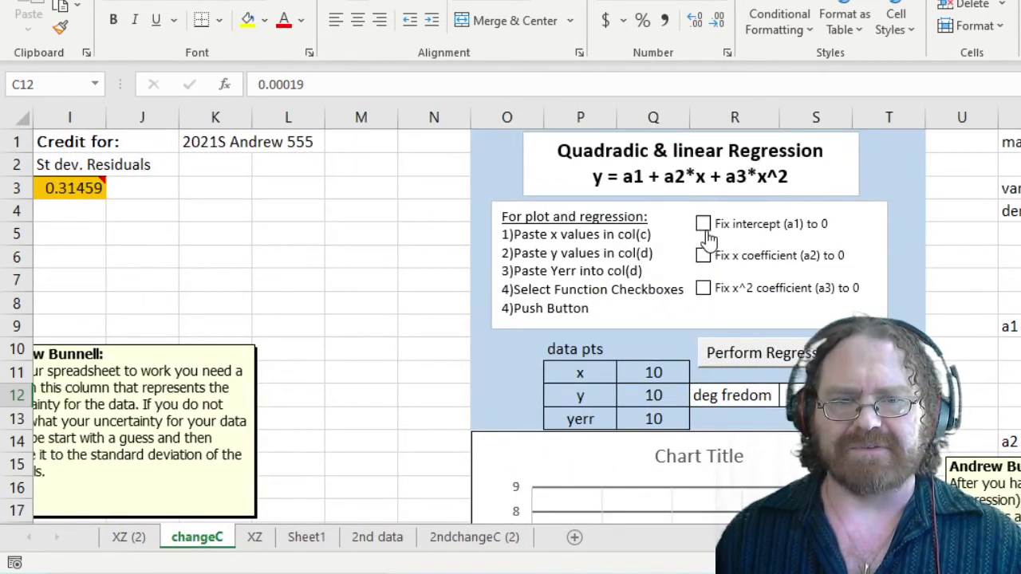
{"action": "left_click", "coordinate": [703, 225]}
{"action": "left_click", "coordinate": [702, 256]}
{"action": "left_click", "coordinate": [703, 288]}
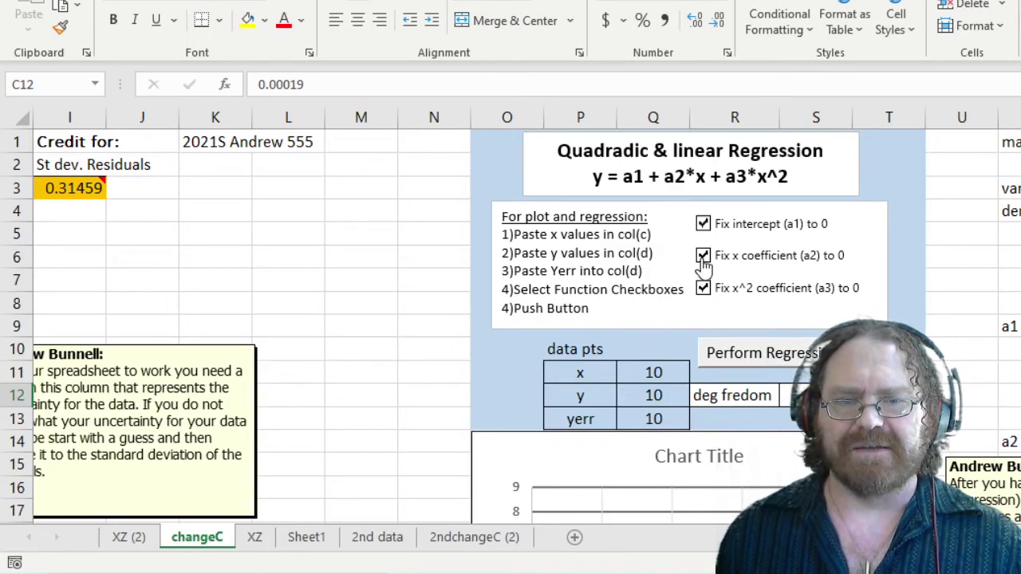
{"action": "left_click", "coordinate": [703, 255]}
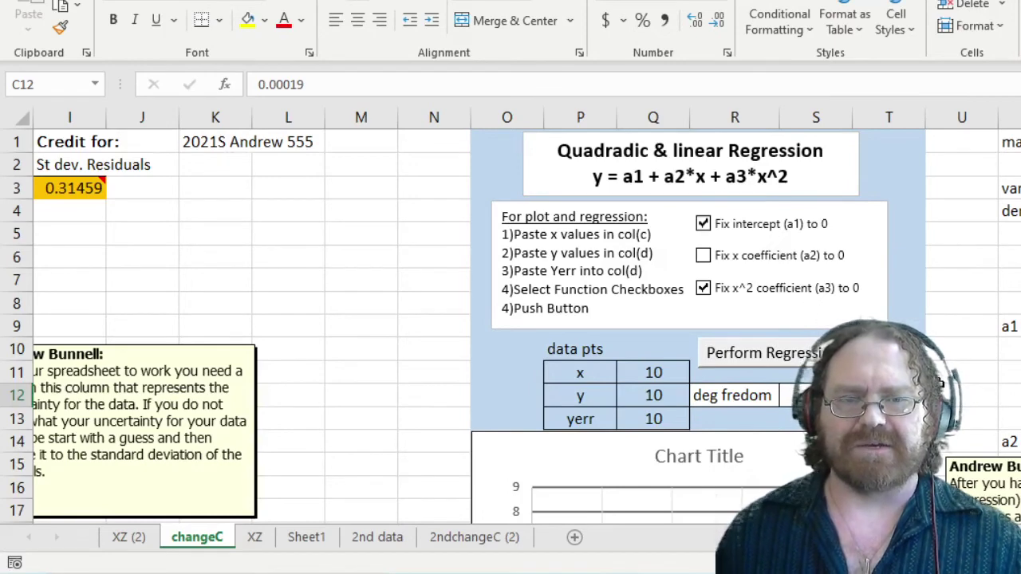
Step: Locate the 7.72 s outlier on the chart and select its cell D9
{"action": "scroll", "coordinate": [730, 207], "scroll_direction": "down", "scroll_amount": 4}
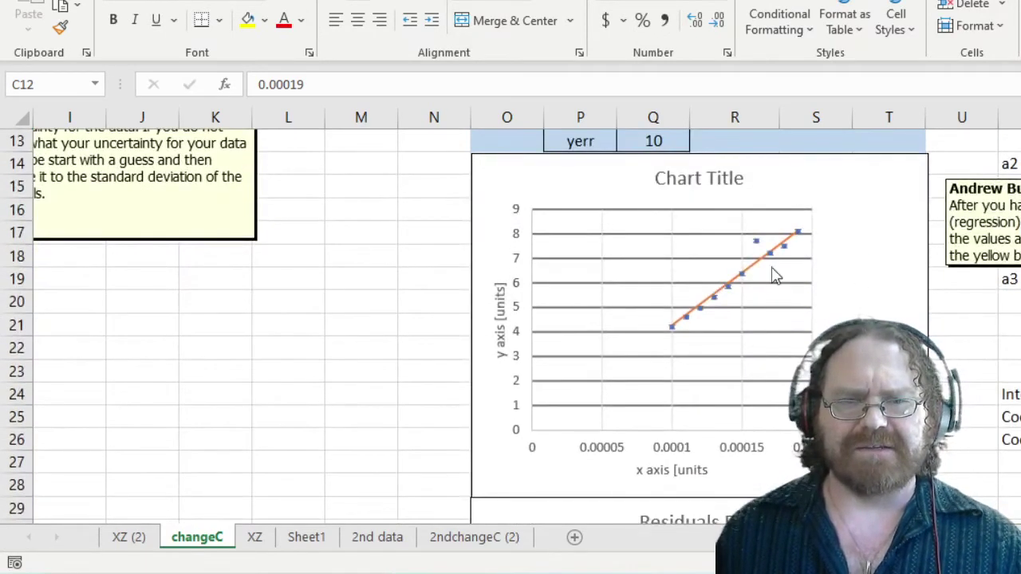
{"action": "mouse_move", "coordinate": [769, 252]}
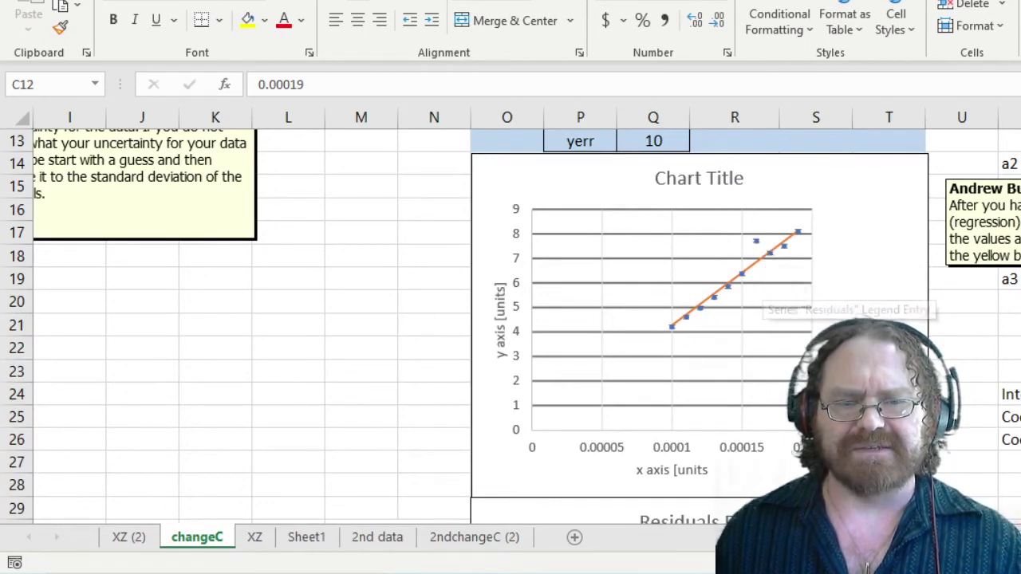
{"action": "scroll", "coordinate": [510, 327], "scroll_direction": "up", "scroll_amount": 1}
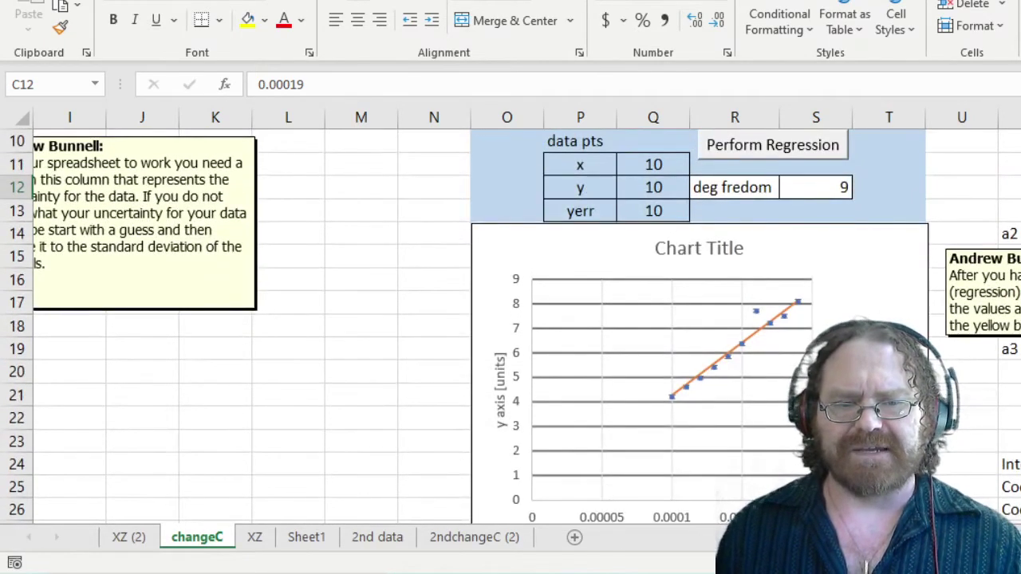
{"action": "scroll", "coordinate": [169, 253], "scroll_direction": "left", "scroll_amount": 3}
{"action": "scroll", "coordinate": [387, 253], "scroll_direction": "up", "scroll_amount": 1}
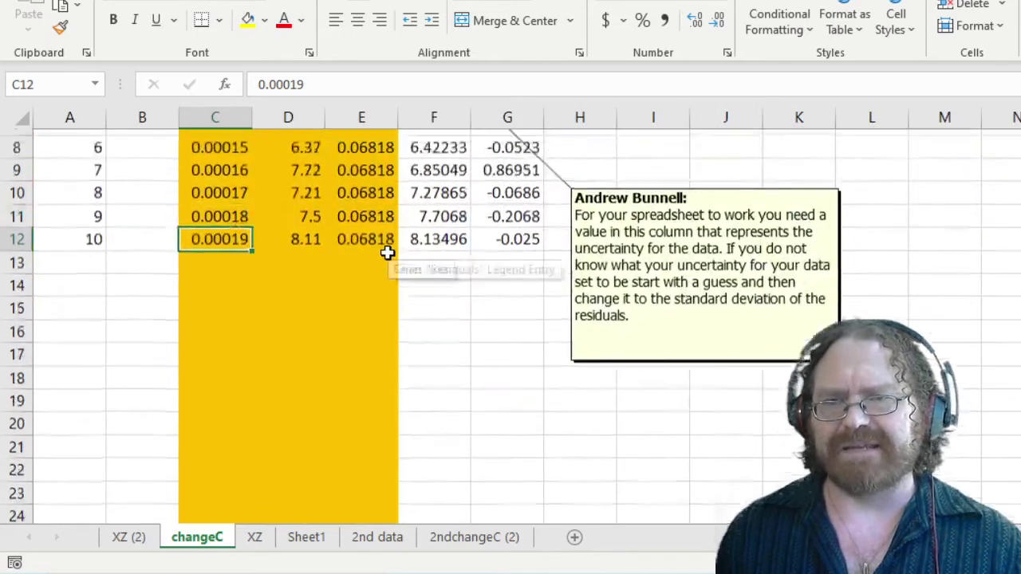
{"action": "scroll", "coordinate": [386, 253], "scroll_direction": "up", "scroll_amount": 2}
{"action": "left_click", "coordinate": [302, 327]}
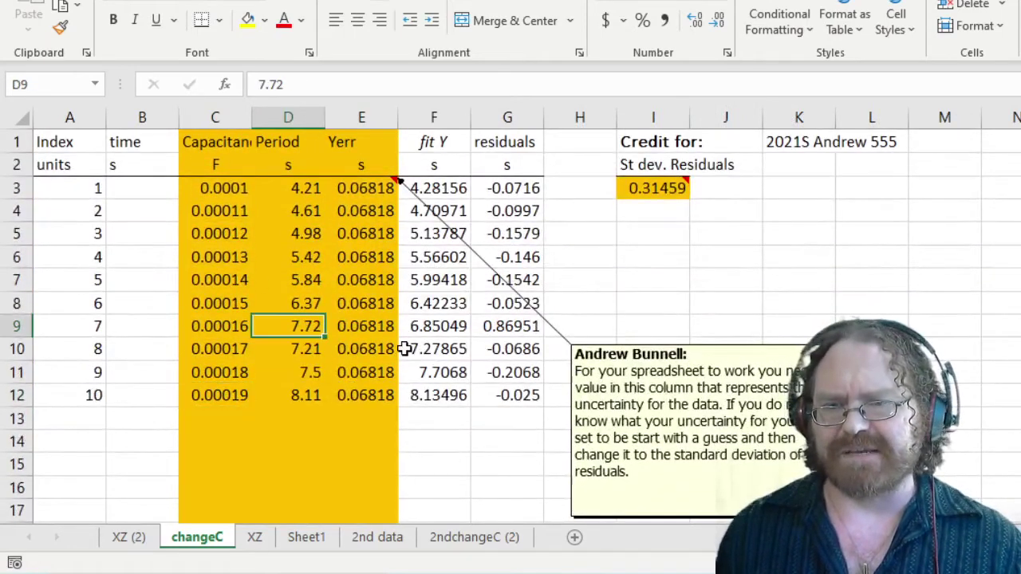
Step: Change the D9 period from 7.72 to 6.72
{"action": "left_click", "coordinate": [269, 83]}
{"action": "key", "text": "BackSpace"}
{"action": "type", "text": "6"}
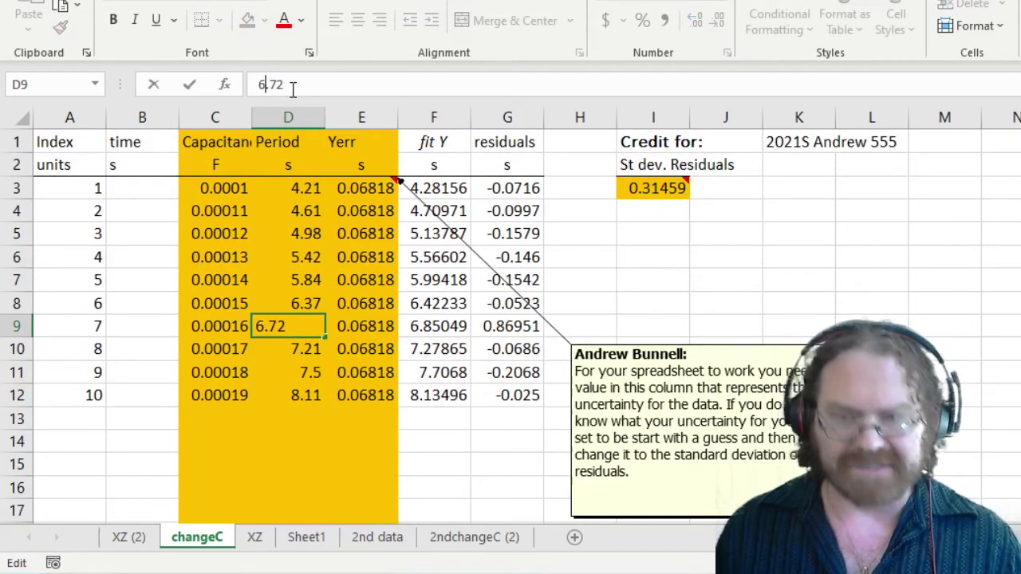
{"action": "key", "text": "Return"}
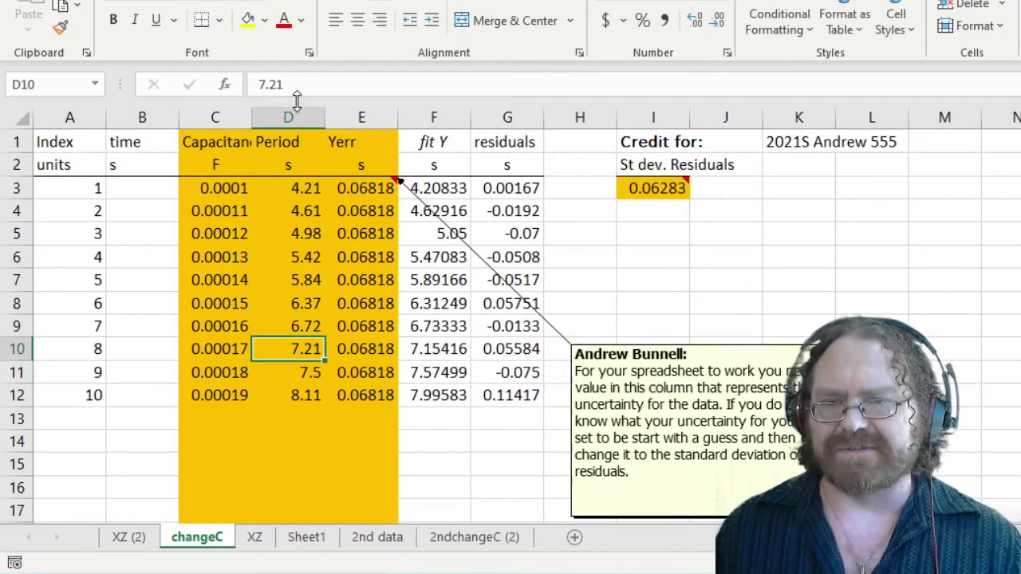
Step: Rerun Perform Regression on the corrected changeC data
{"action": "scroll", "coordinate": [510, 319], "scroll_direction": "right", "scroll_amount": 8}
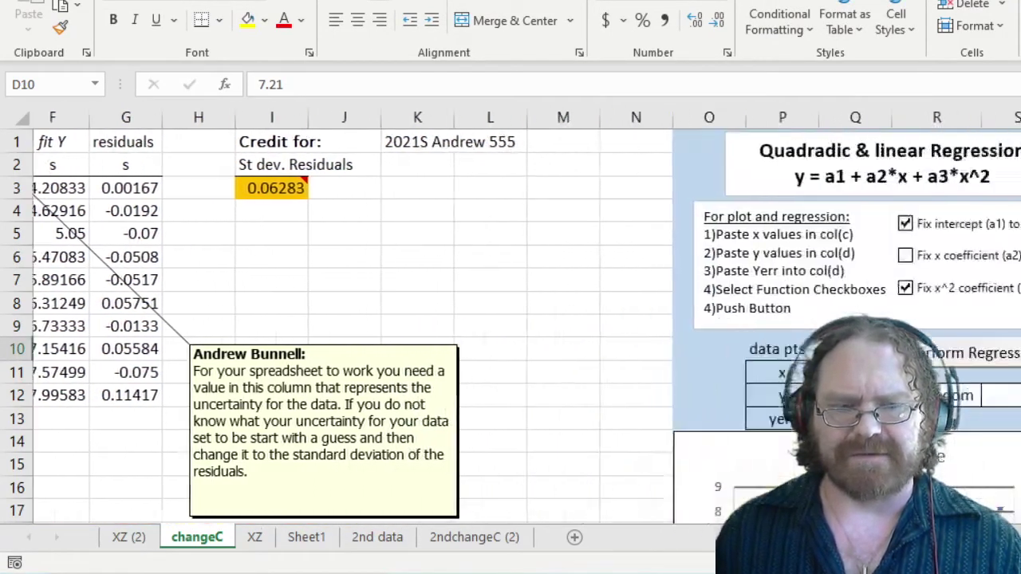
{"action": "scroll", "coordinate": [511, 319], "scroll_direction": "down", "scroll_amount": 2}
{"action": "scroll", "coordinate": [511, 319], "scroll_direction": "down", "scroll_amount": 2}
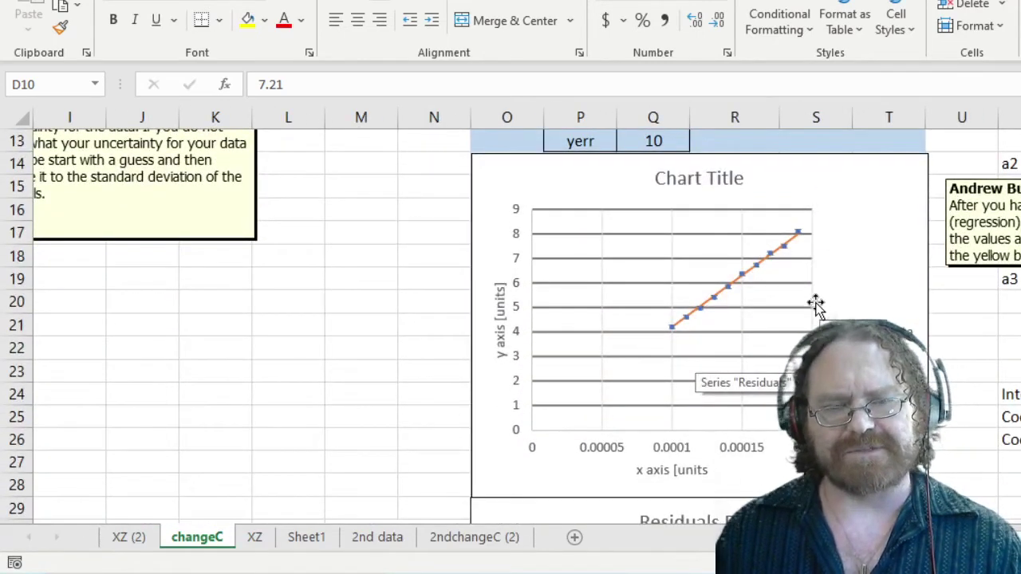
{"action": "scroll", "coordinate": [816, 305], "scroll_direction": "up", "scroll_amount": 4}
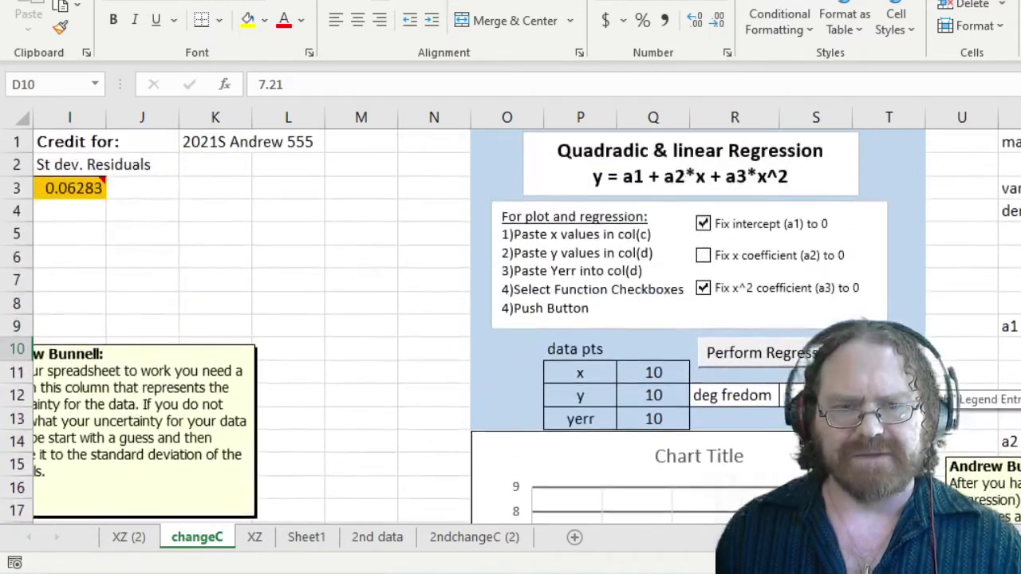
{"action": "left_click", "coordinate": [775, 361]}
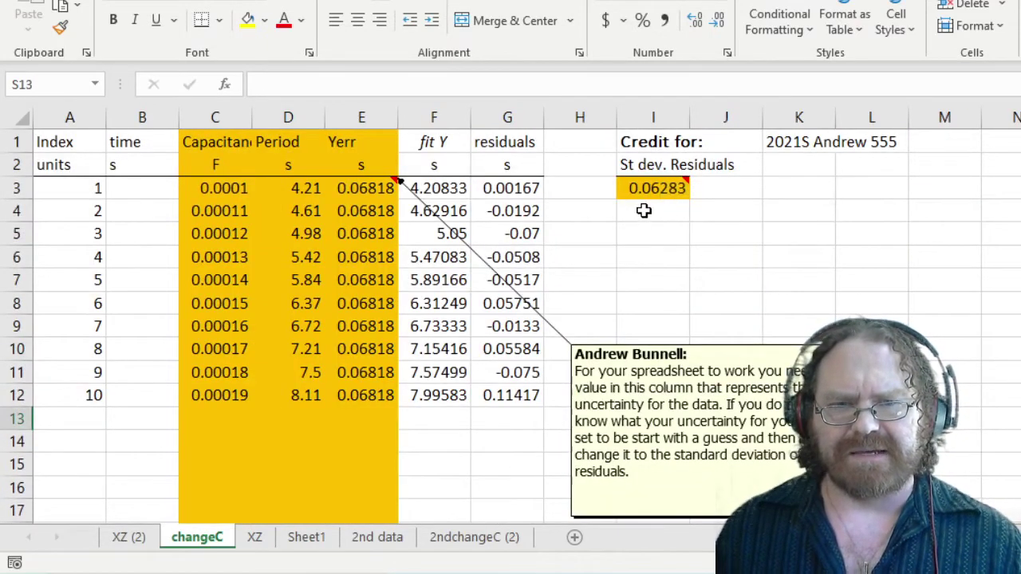
Step: Copy 0.06283 from I3, paste it as a value into E3, and fill it down to E12
{"action": "left_click", "coordinate": [651, 185]}
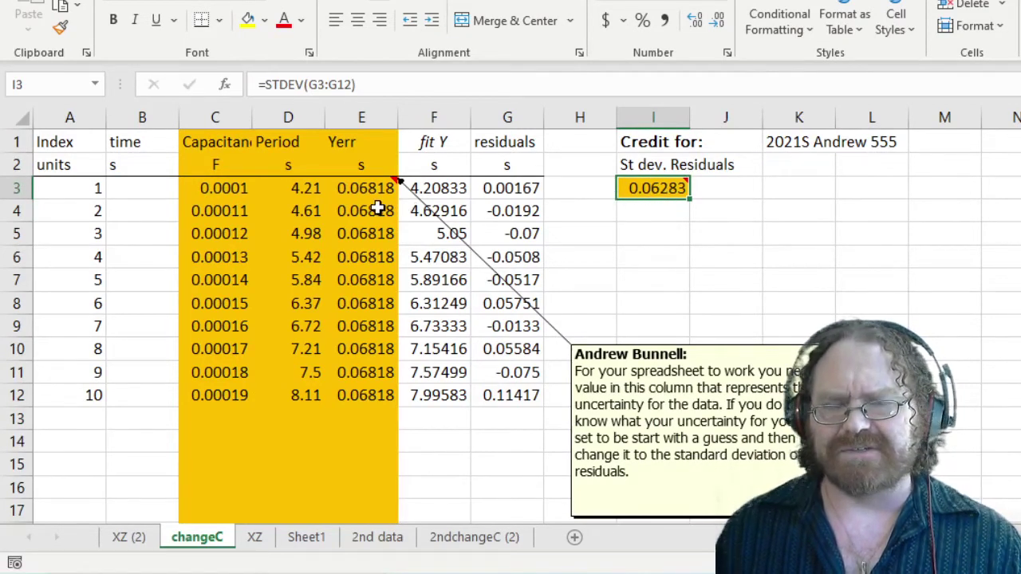
{"action": "mouse_move", "coordinate": [651, 184]}
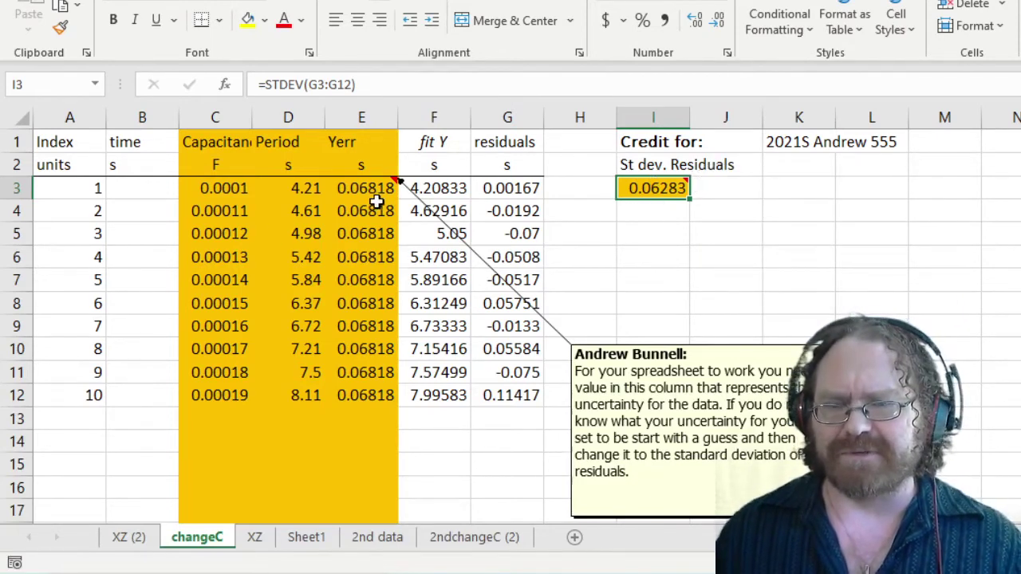
{"action": "mouse_move", "coordinate": [682, 194]}
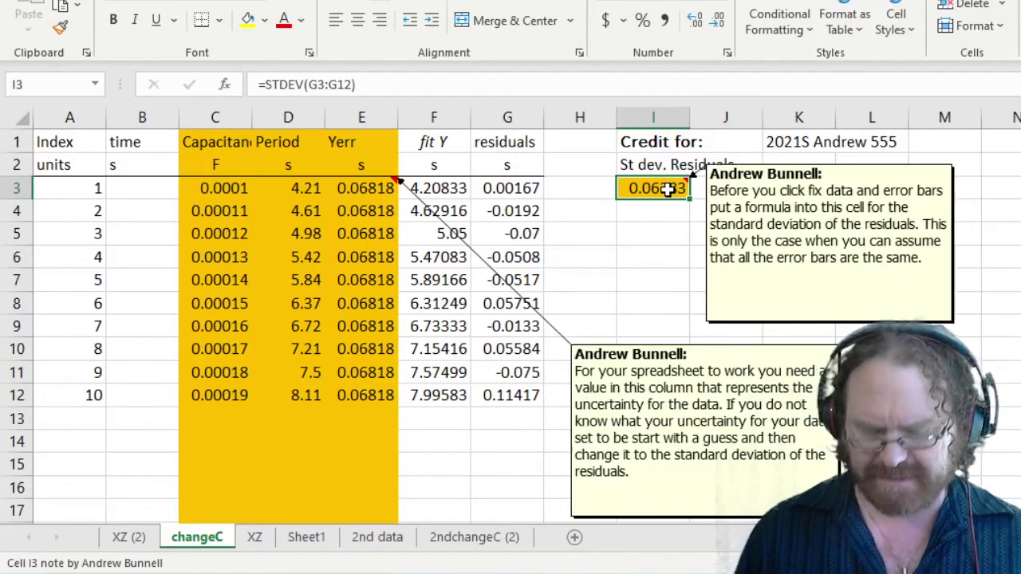
{"action": "key", "text": "ctrl+c"}
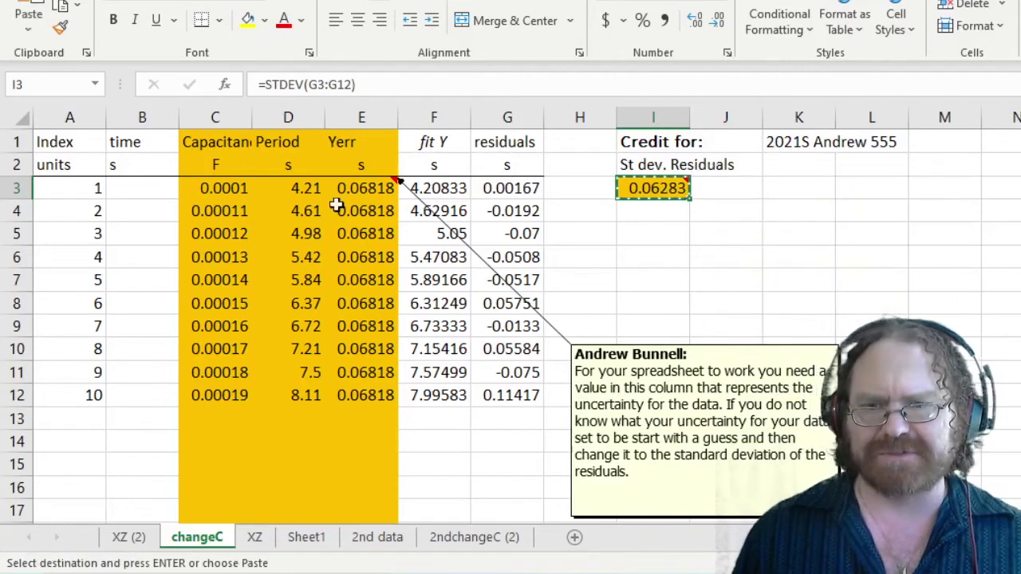
{"action": "left_click", "coordinate": [373, 188]}
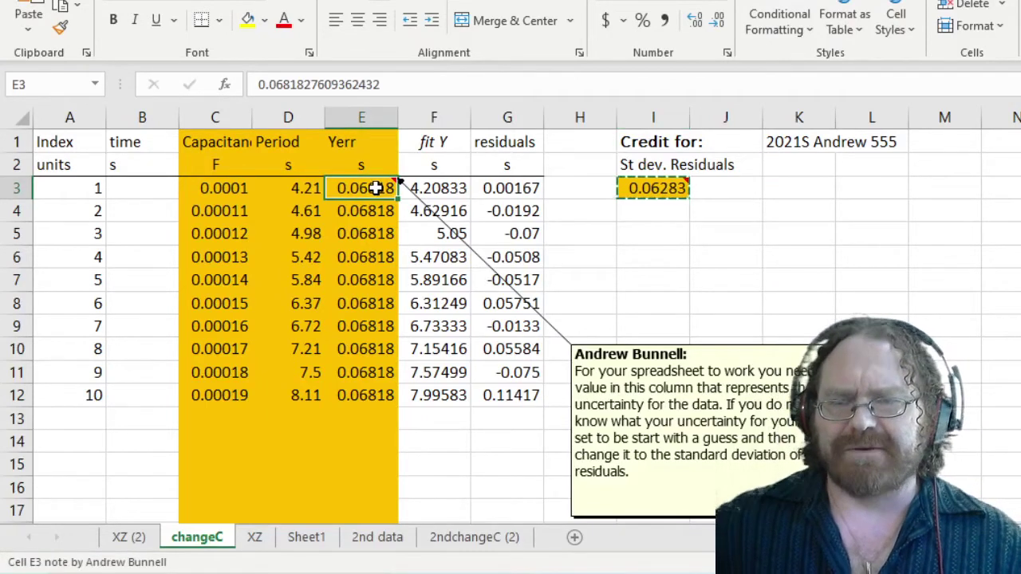
{"action": "right_click", "coordinate": [375, 188]}
{"action": "left_click", "coordinate": [456, 92]}
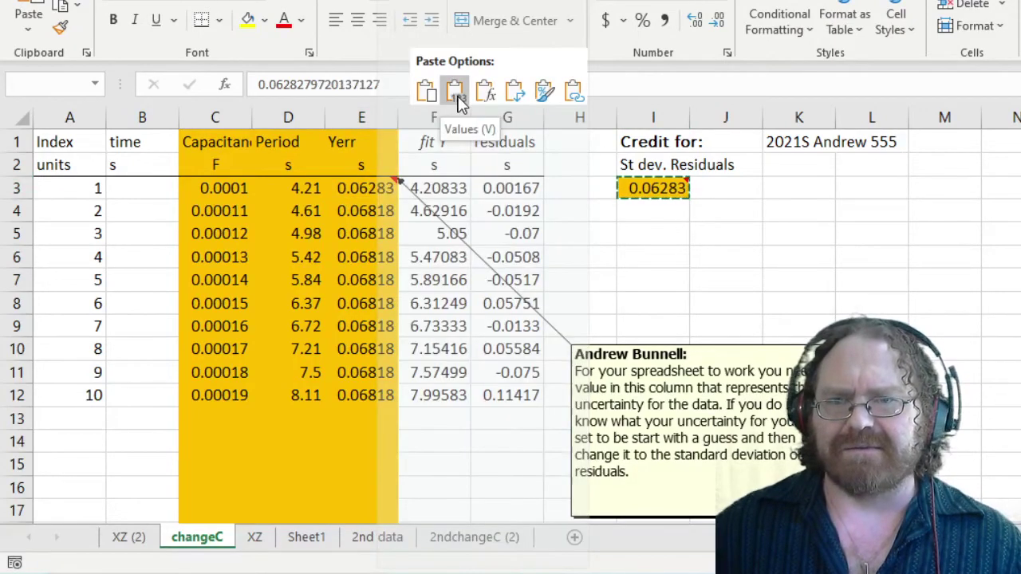
{"action": "double_click", "coordinate": [398, 199]}
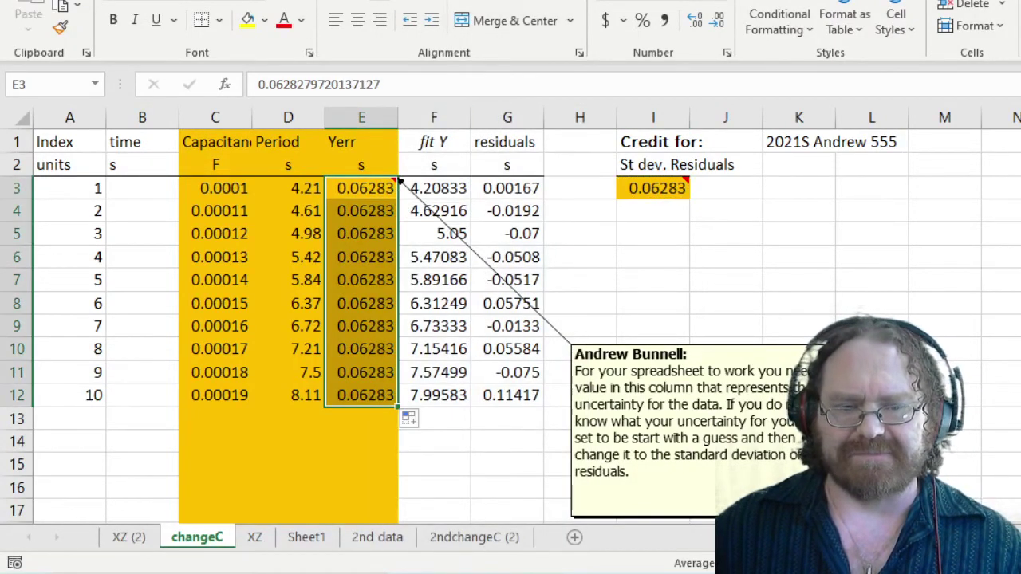
{"action": "scroll", "coordinate": [510, 319], "scroll_direction": "right", "scroll_amount": 5}
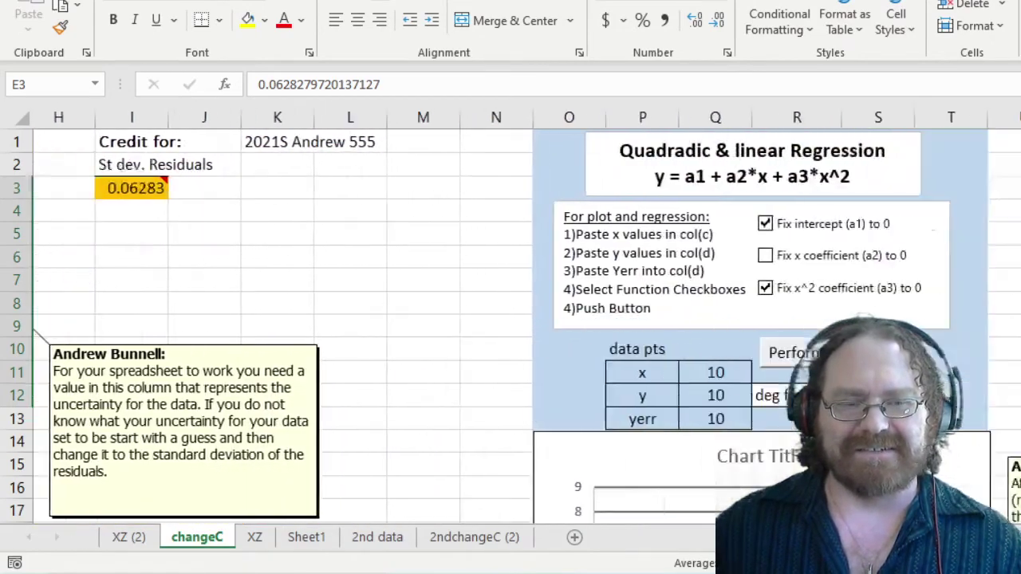
Step: Inspect the a2 results: expected value =LN(2)*(60000) in Z25, the Z-score in AA25, and a2 ± error
{"action": "scroll", "coordinate": [987, 389], "scroll_direction": "right", "scroll_amount": 6}
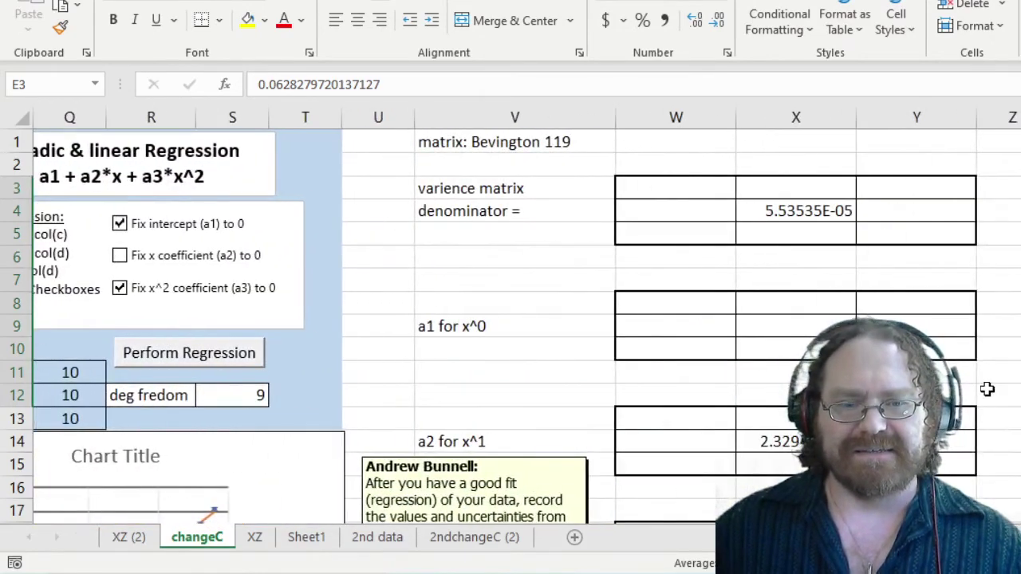
{"action": "scroll", "coordinate": [988, 389], "scroll_direction": "down", "scroll_amount": 5}
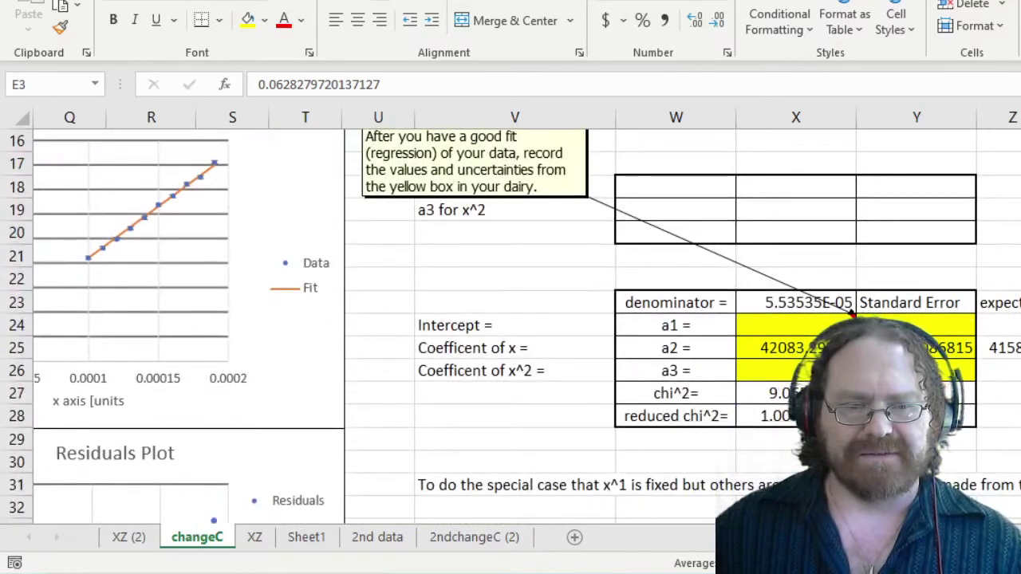
{"action": "scroll", "coordinate": [526, 317], "scroll_direction": "right", "scroll_amount": 2}
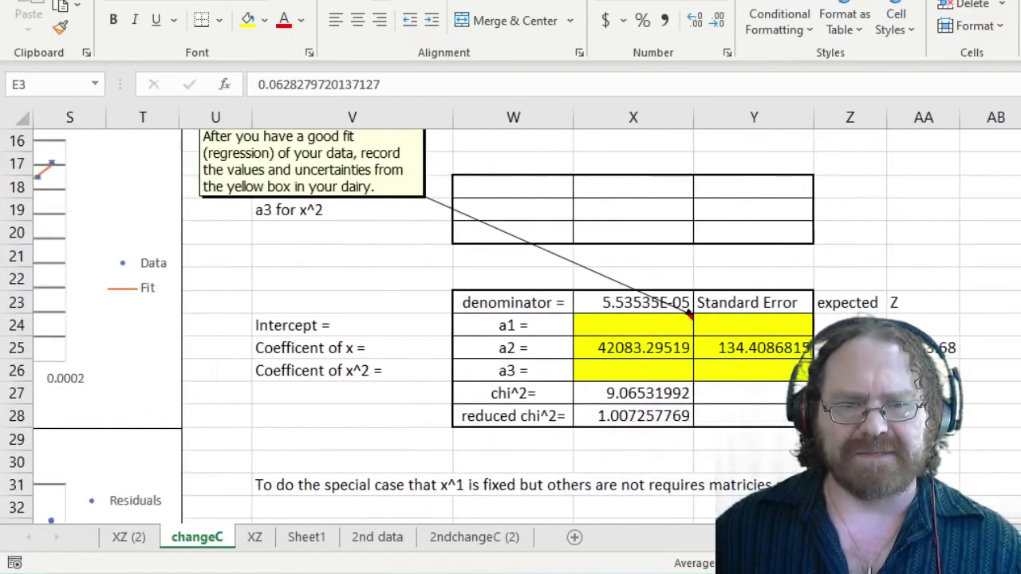
{"action": "left_click", "coordinate": [849, 347]}
{"action": "left_click", "coordinate": [441, 80]}
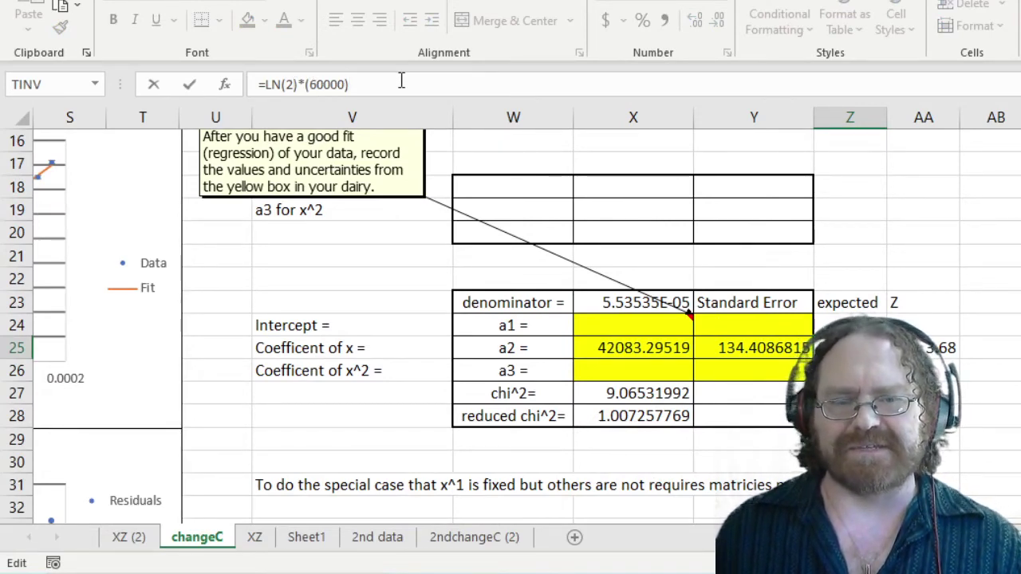
{"action": "left_click", "coordinate": [894, 232]}
{"action": "left_click", "coordinate": [850, 348]}
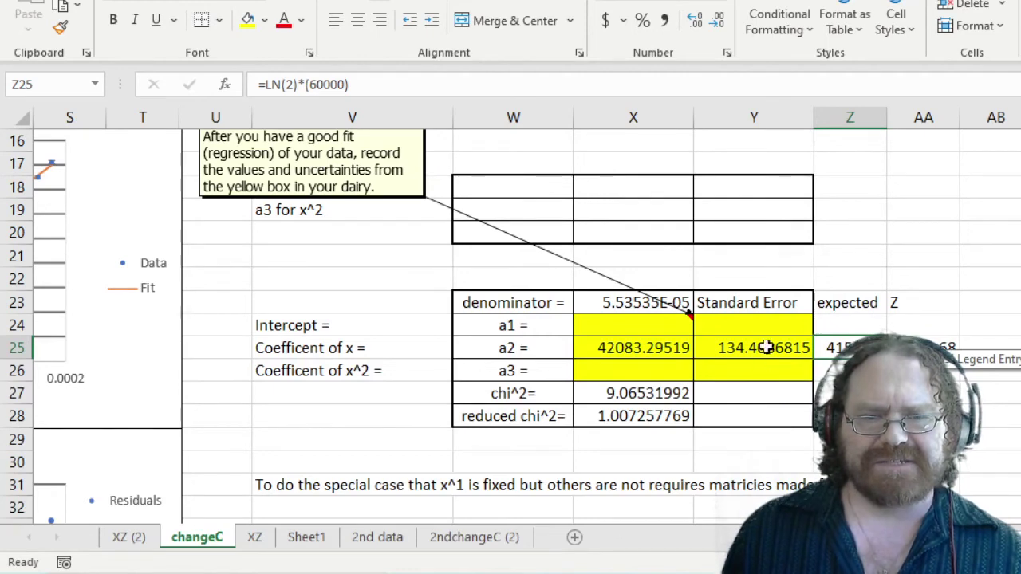
{"action": "left_click", "coordinate": [949, 349]}
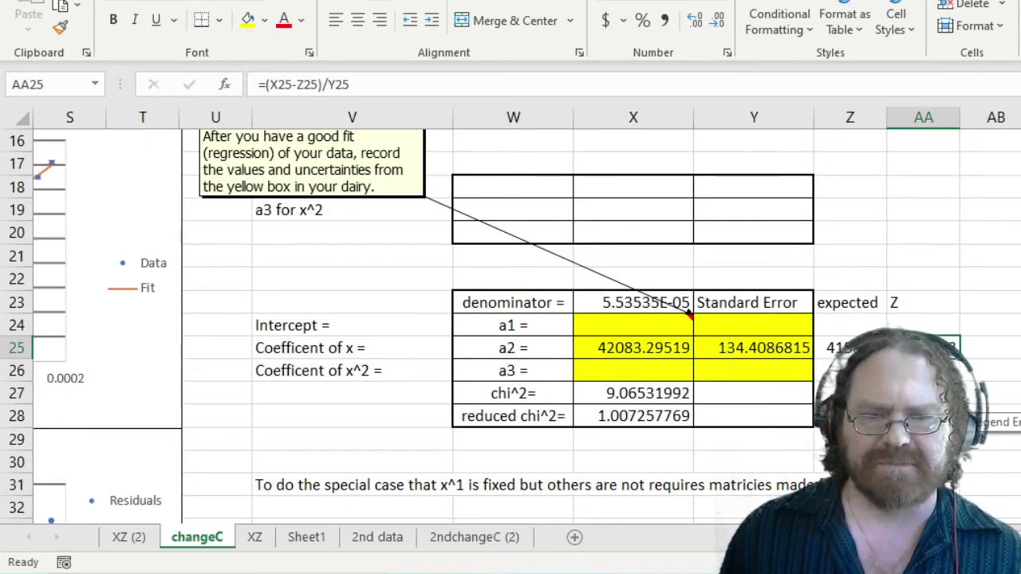
{"action": "left_click_drag", "start_coordinate": [636, 347], "coordinate": [734, 347]}
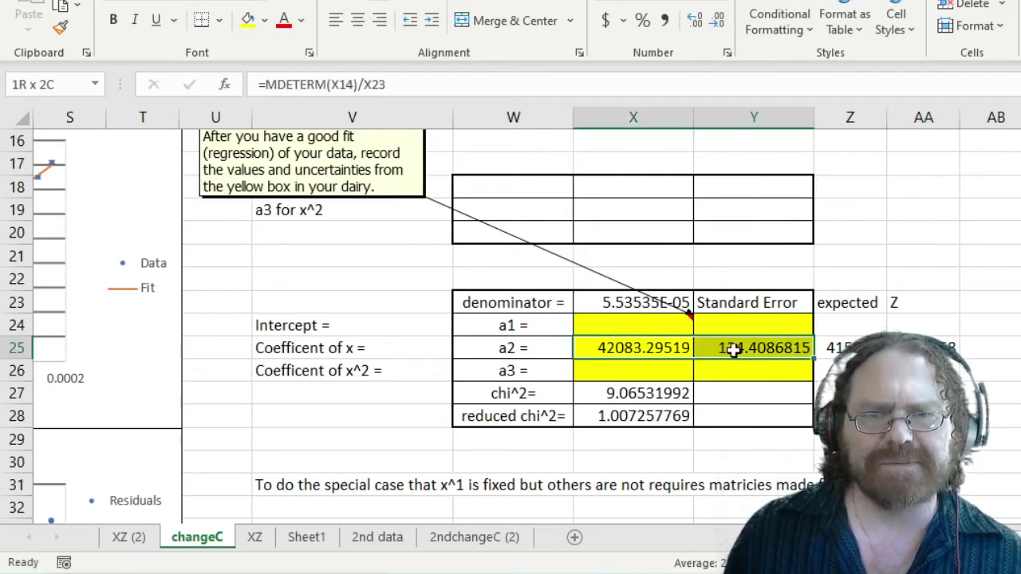
Step: Reduce X25:Y25 to whole numbers so changeC a2 reads 42083 ± 134
{"action": "left_click", "coordinate": [718, 20]}
{"action": "left_click", "coordinate": [718, 20]}
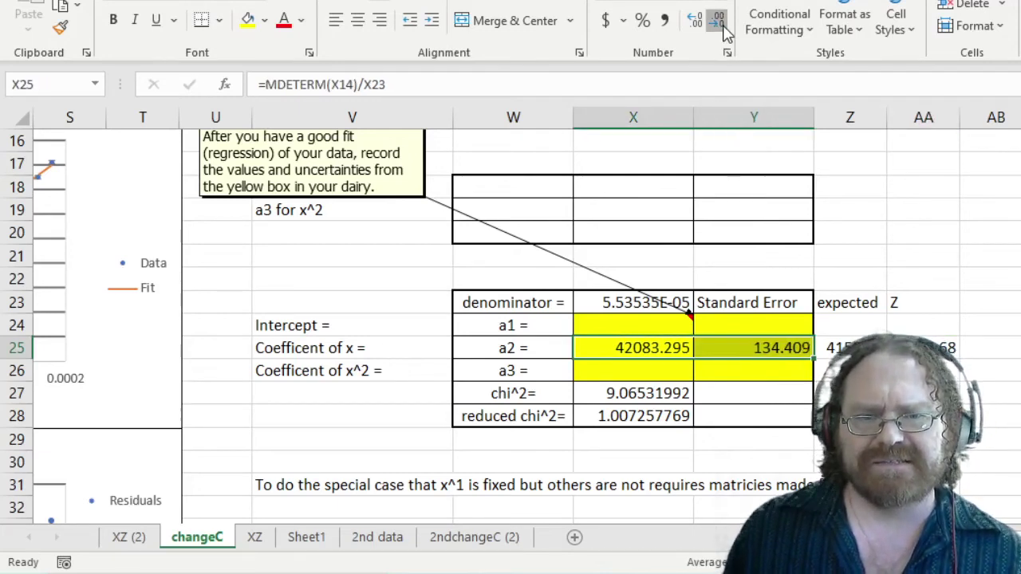
{"action": "left_click", "coordinate": [717, 19]}
{"action": "left_click", "coordinate": [723, 27]}
{"action": "left_click", "coordinate": [723, 28]}
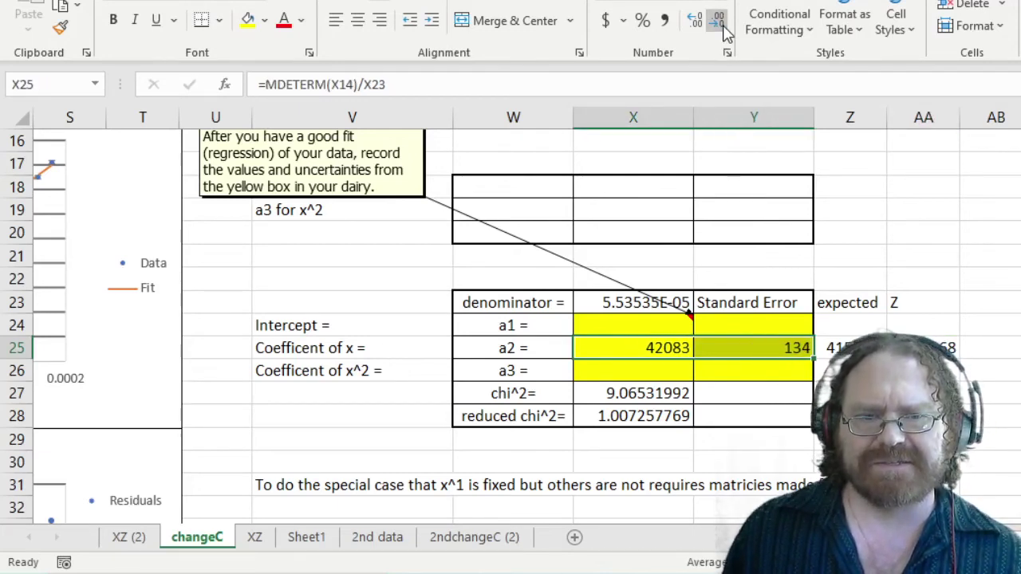
{"action": "left_click", "coordinate": [378, 537]}
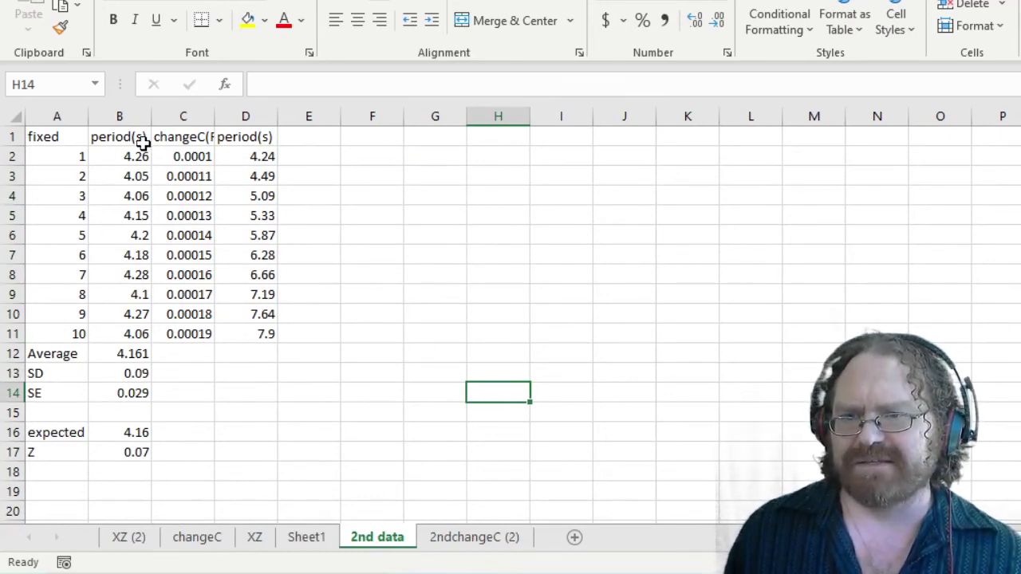
Step: Confirm B17's Z-score =ABS(B16-B12)/B14 gives 0.07 for average 4.161 versus expected 4.16
{"action": "left_click_drag", "start_coordinate": [136, 156], "coordinate": [124, 333]}
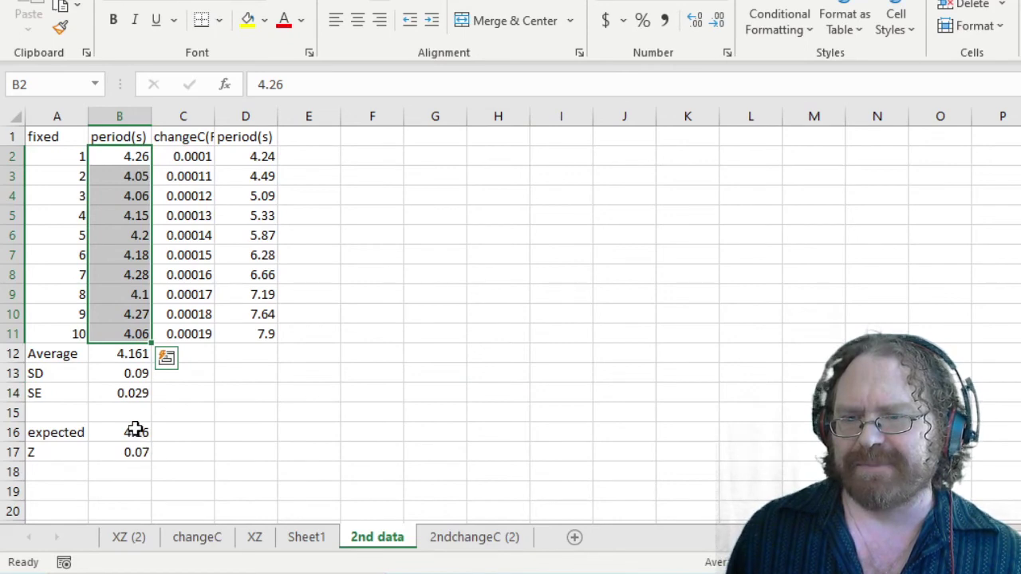
{"action": "left_click", "coordinate": [135, 431]}
{"action": "left_click", "coordinate": [136, 451]}
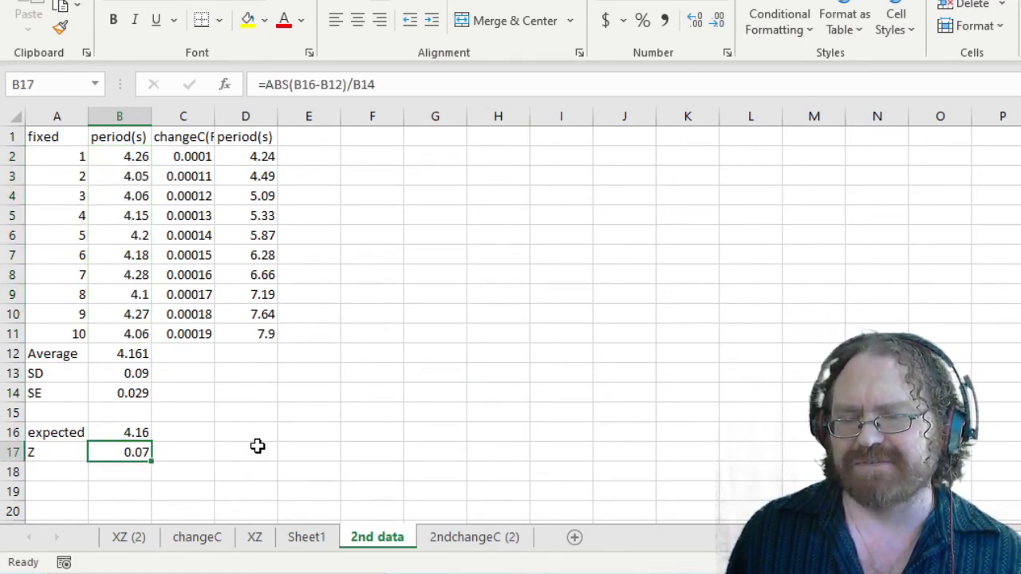
{"action": "left_click", "coordinate": [423, 85]}
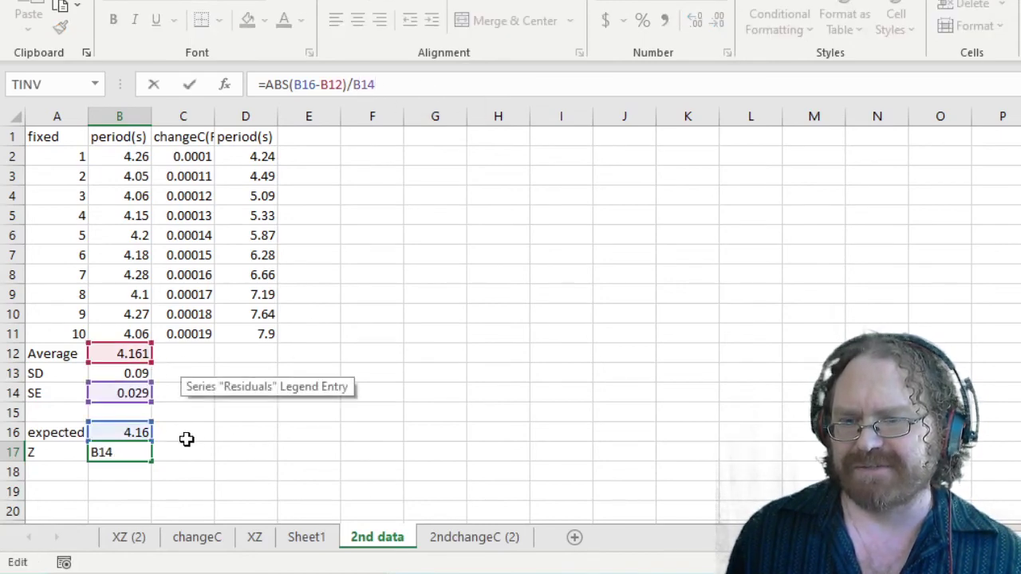
{"action": "key", "text": "Return"}
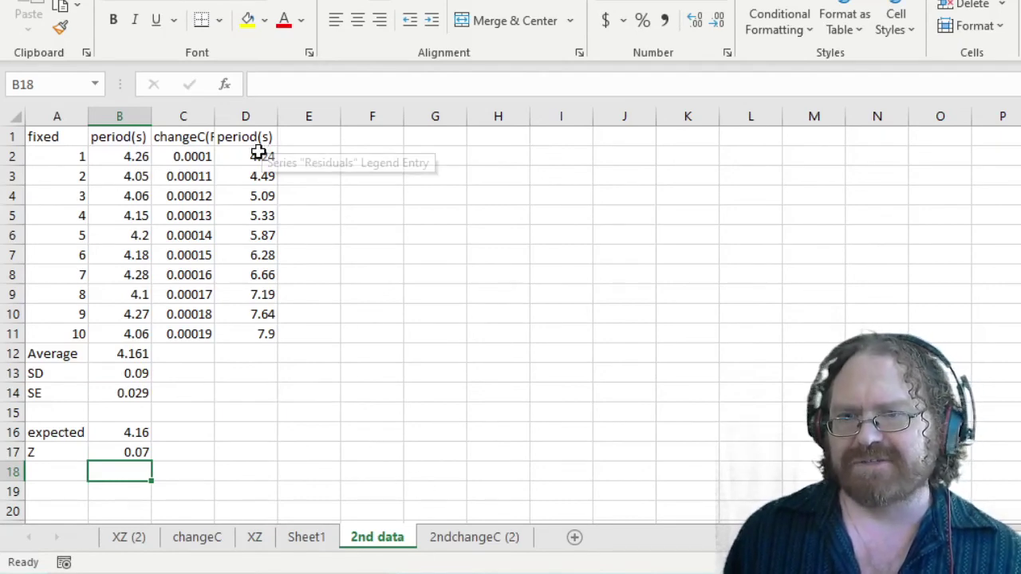
{"action": "left_click_drag", "start_coordinate": [198, 158], "coordinate": [253, 336]}
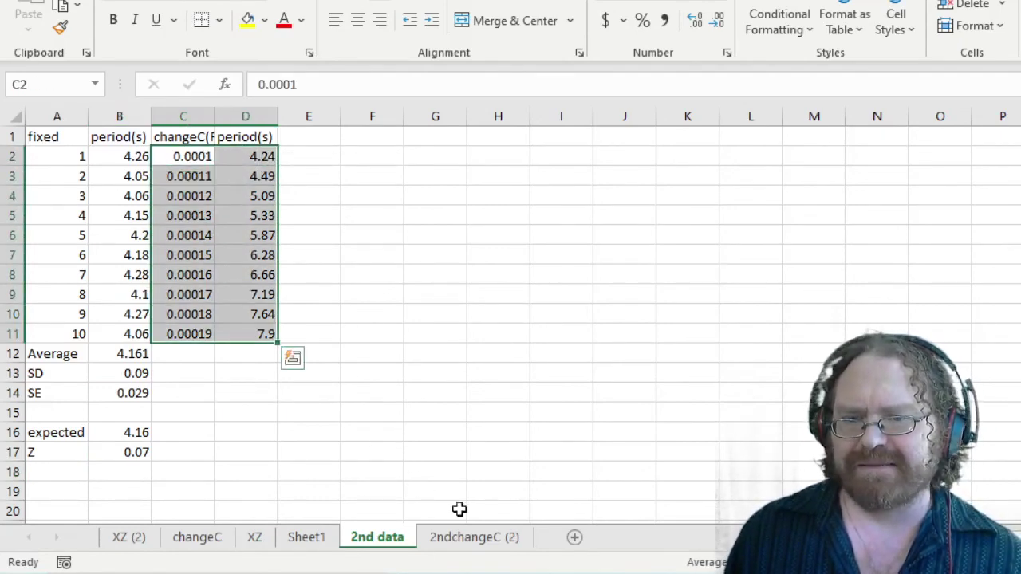
Step: Check AA25's Z-score of 1.73 for a2 = 41874.14 ± 165.35 versus expected 41588.8
{"action": "left_click", "coordinate": [479, 540]}
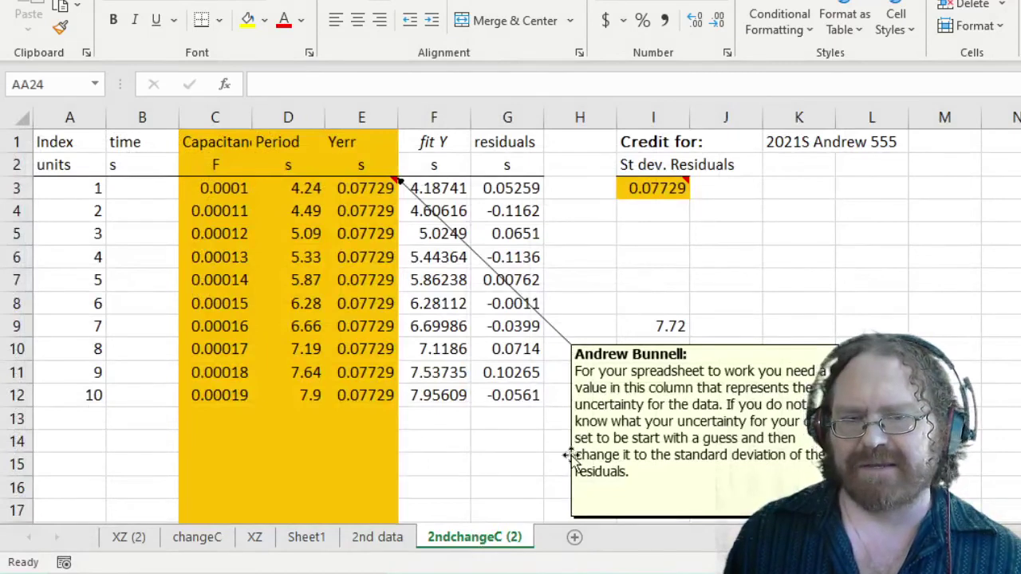
{"action": "mouse_move", "coordinate": [662, 186]}
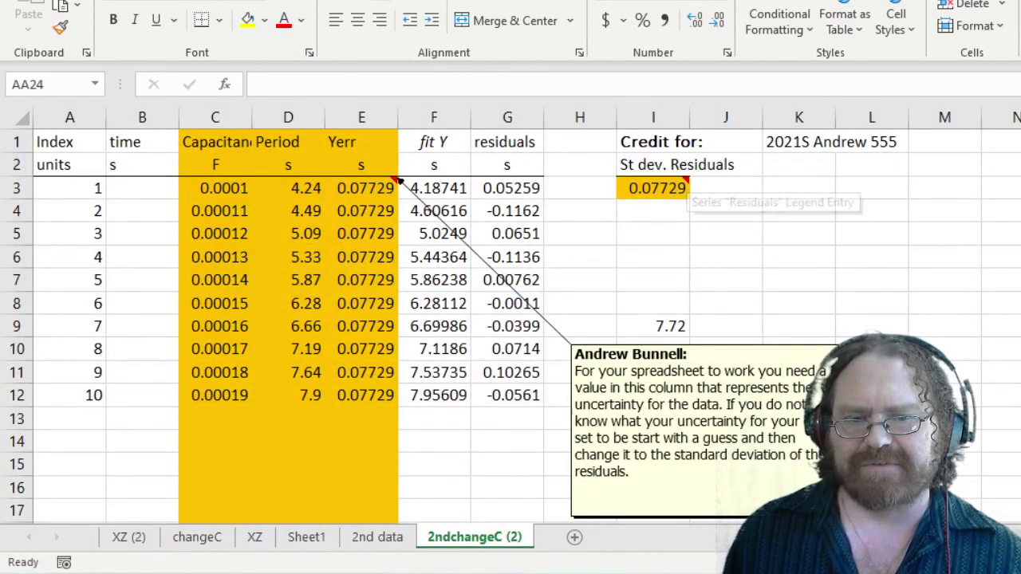
{"action": "scroll", "coordinate": [526, 319], "scroll_direction": "right", "scroll_amount": 6}
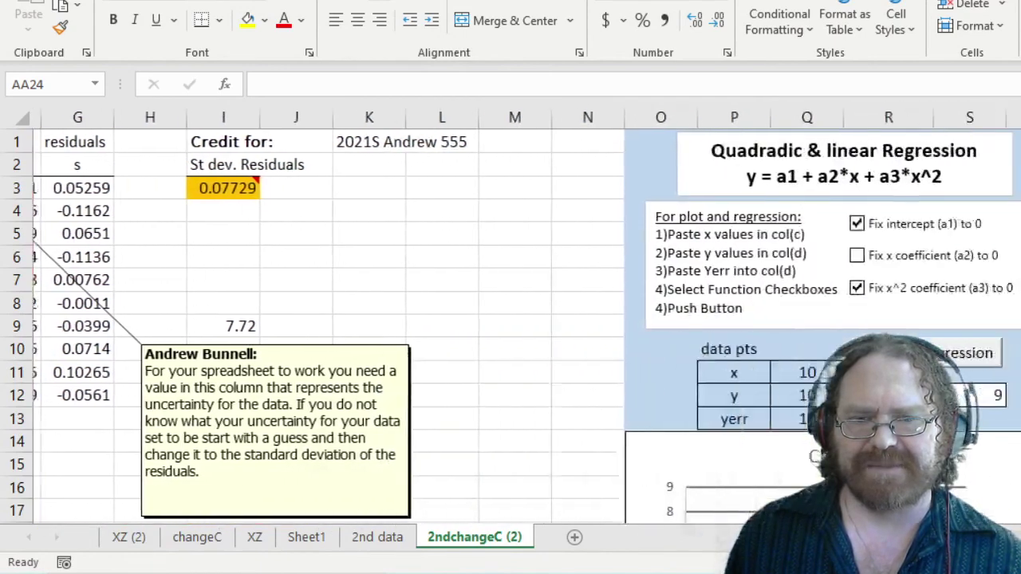
{"action": "scroll", "coordinate": [511, 319], "scroll_direction": "down", "scroll_amount": 6}
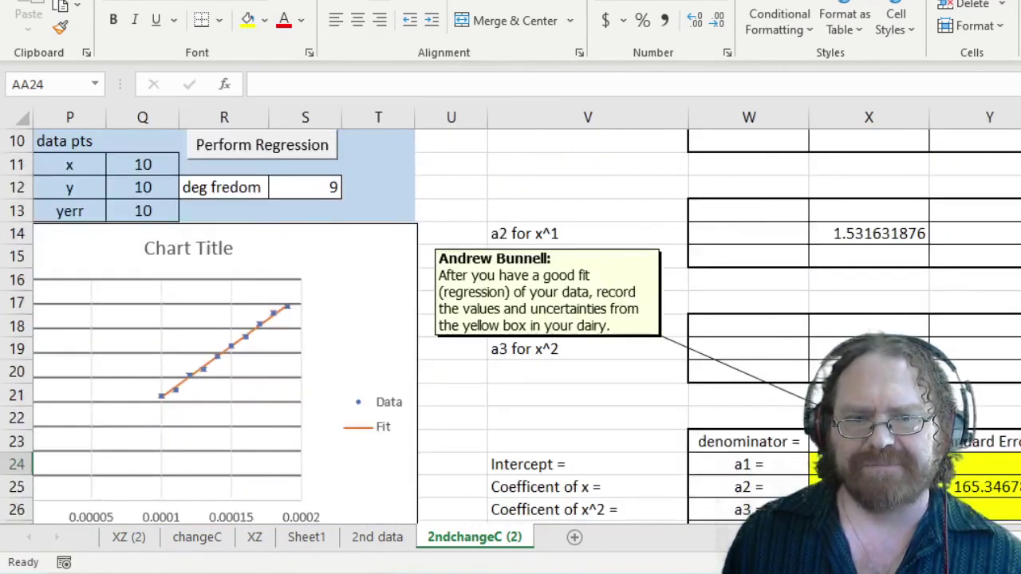
{"action": "scroll", "coordinate": [526, 320], "scroll_direction": "right", "scroll_amount": 3}
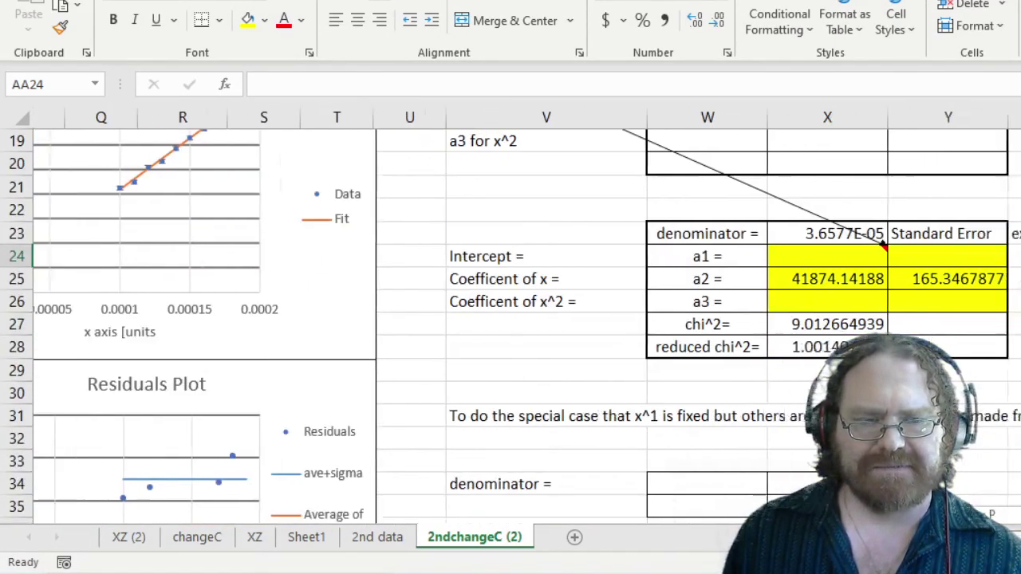
{"action": "left_click", "coordinate": [730, 273]}
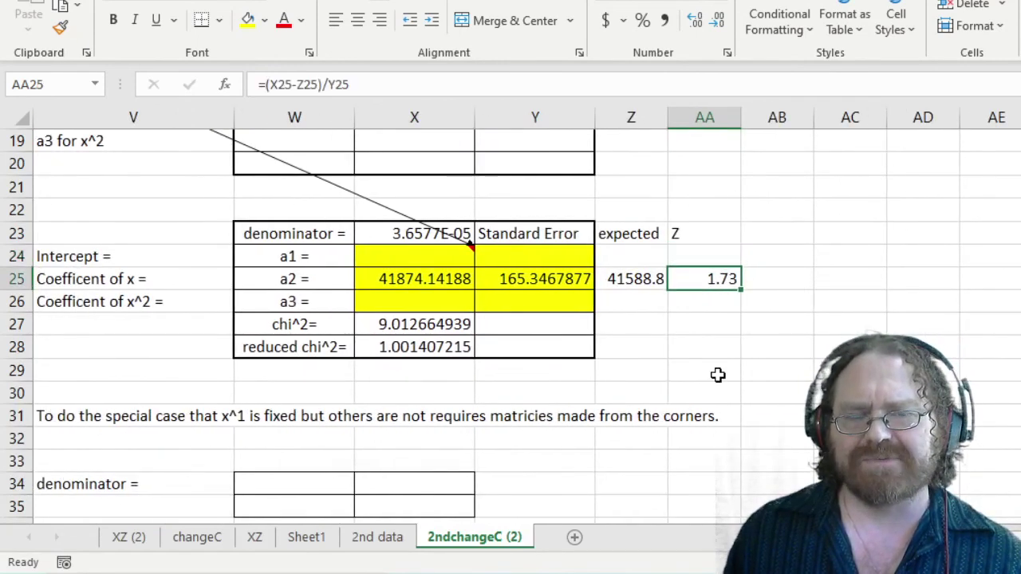